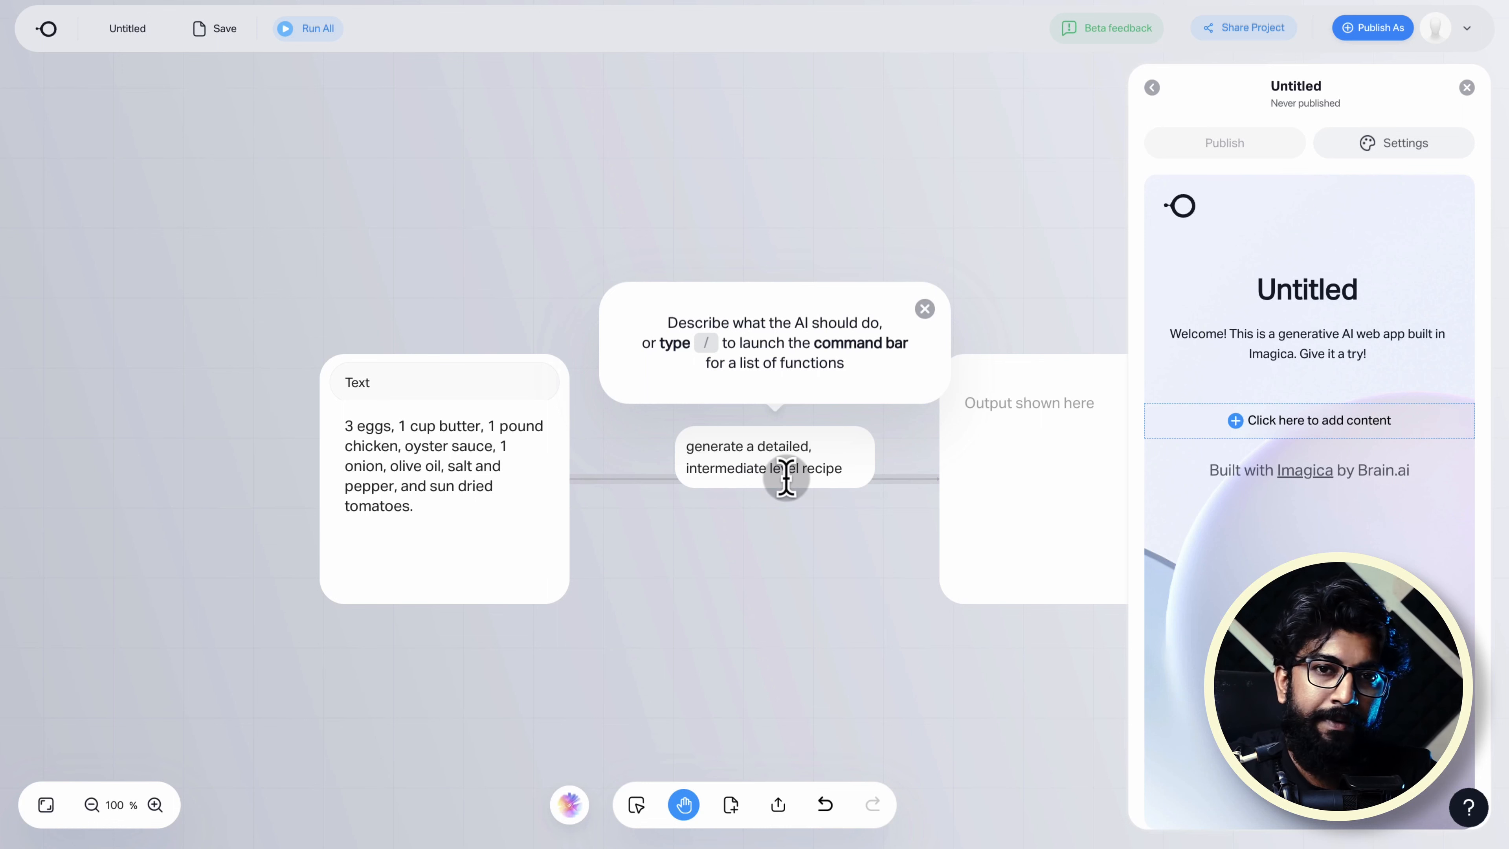
- Title the text node with the food list "Ingredients" and run its "generate a detailed, intermediate level recipe" function
left_click(378, 480)
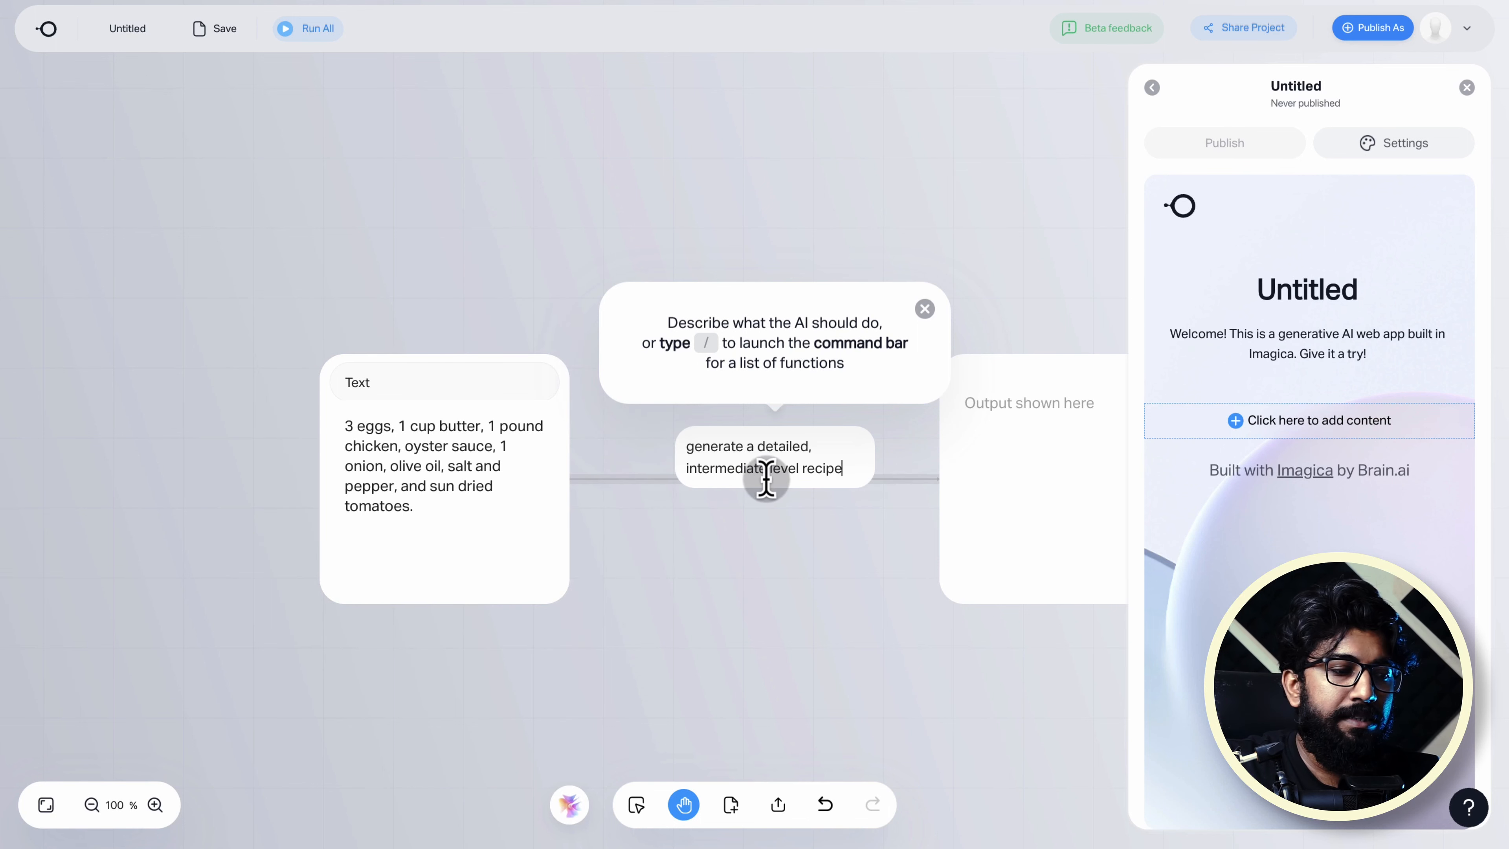
left_click_drag(838, 538, 673, 512)
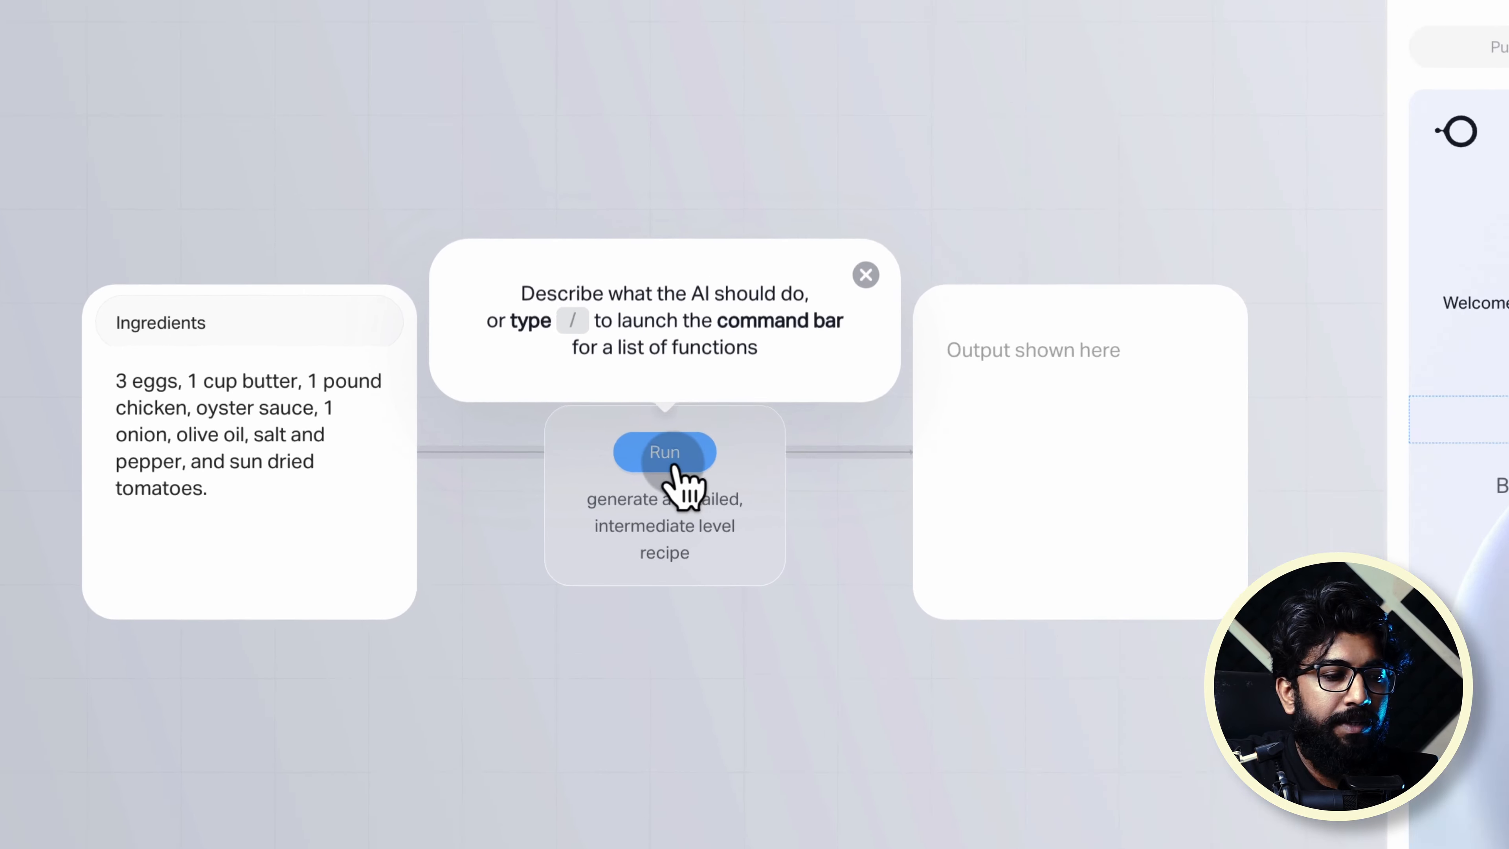
left_click(597, 456)
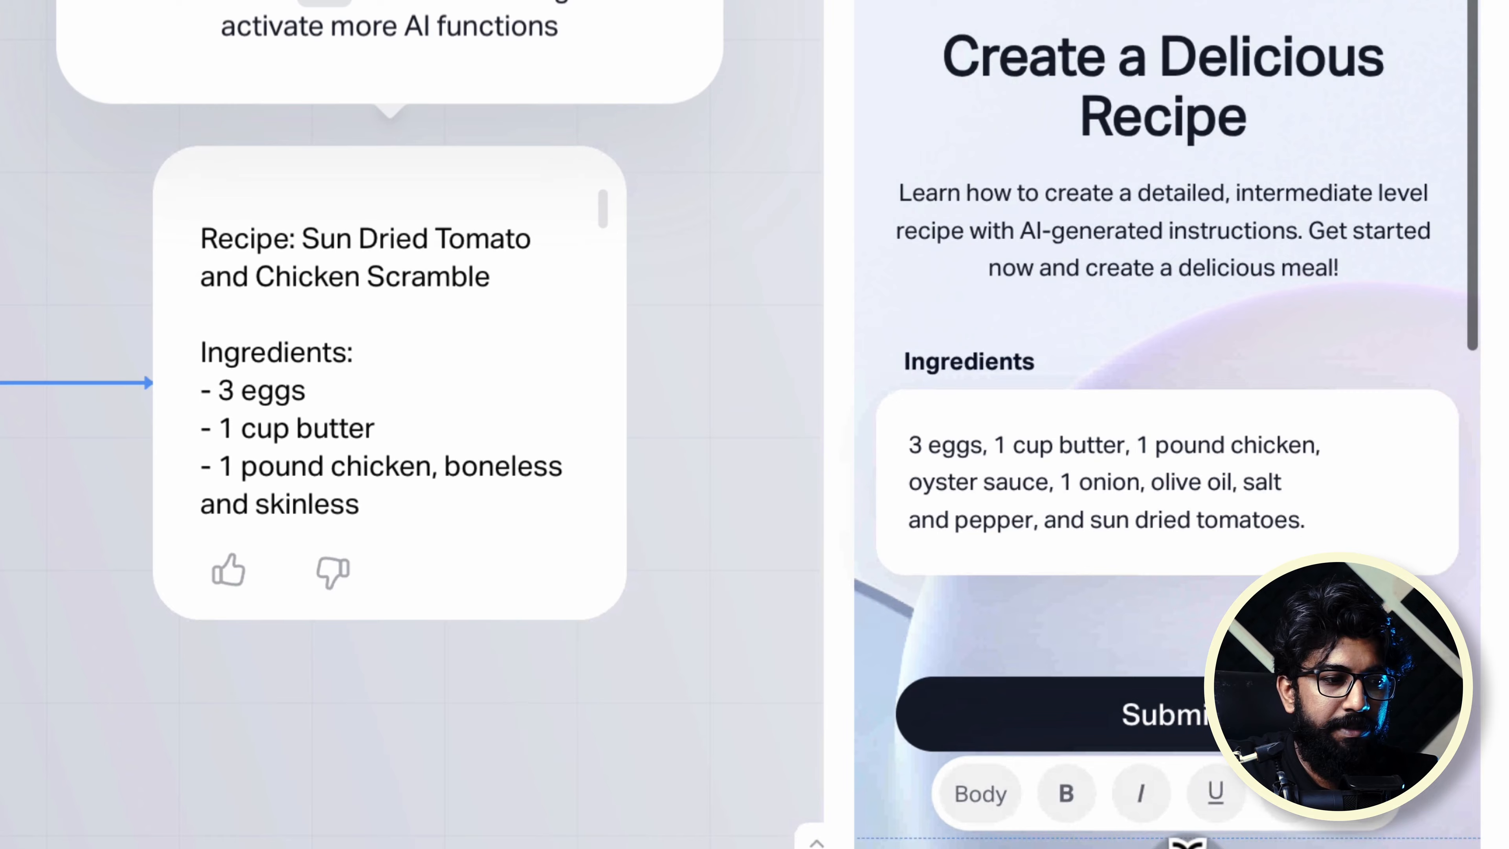
scroll(1252, 655, "down", 3)
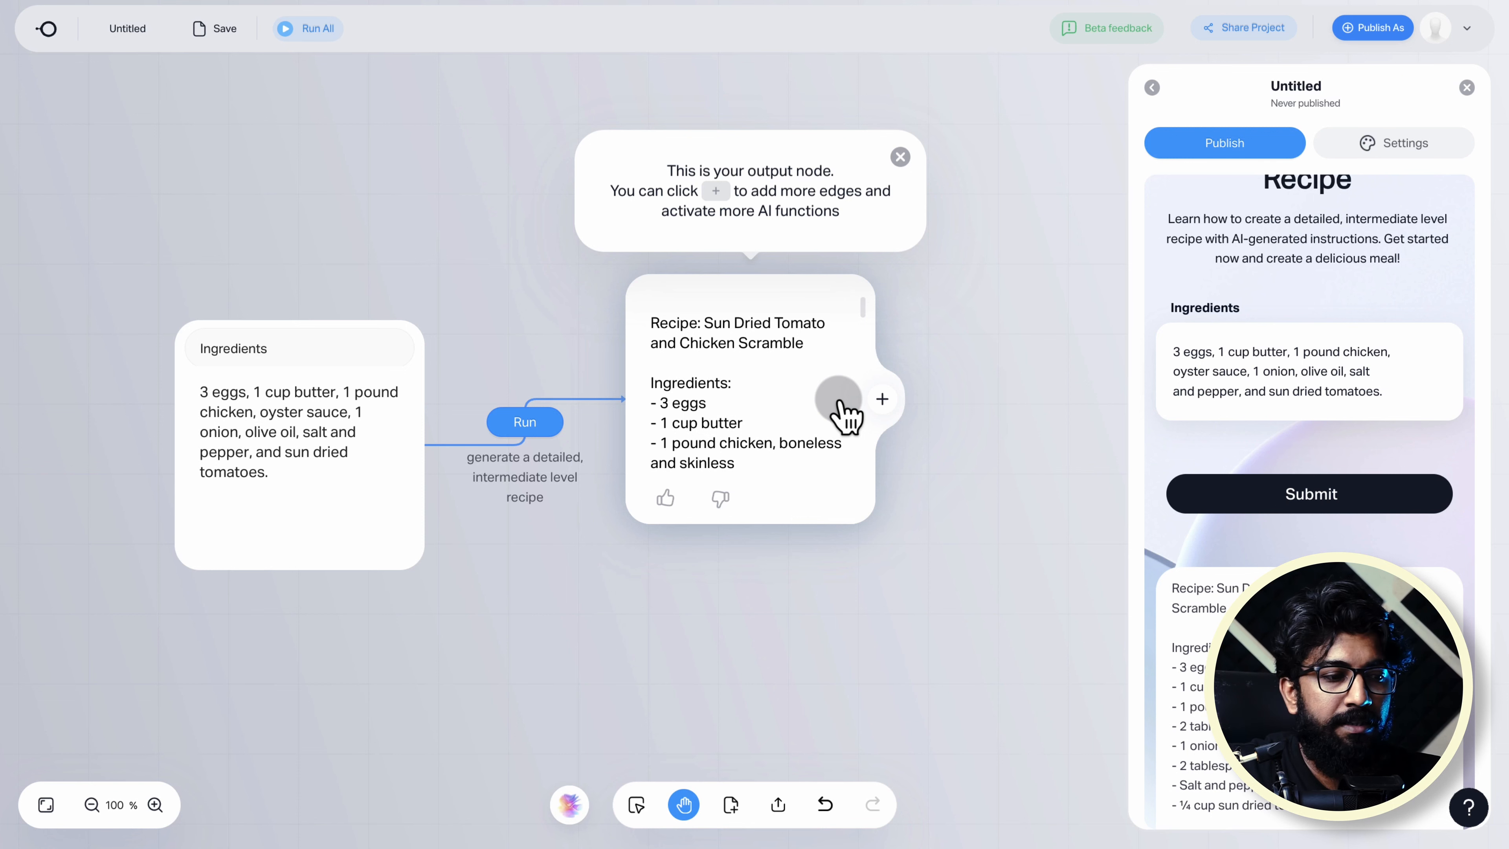
- Extend the recipe output with a function that says "generate the full process of the recipe", run it, and review the app preview
left_click(882, 398)
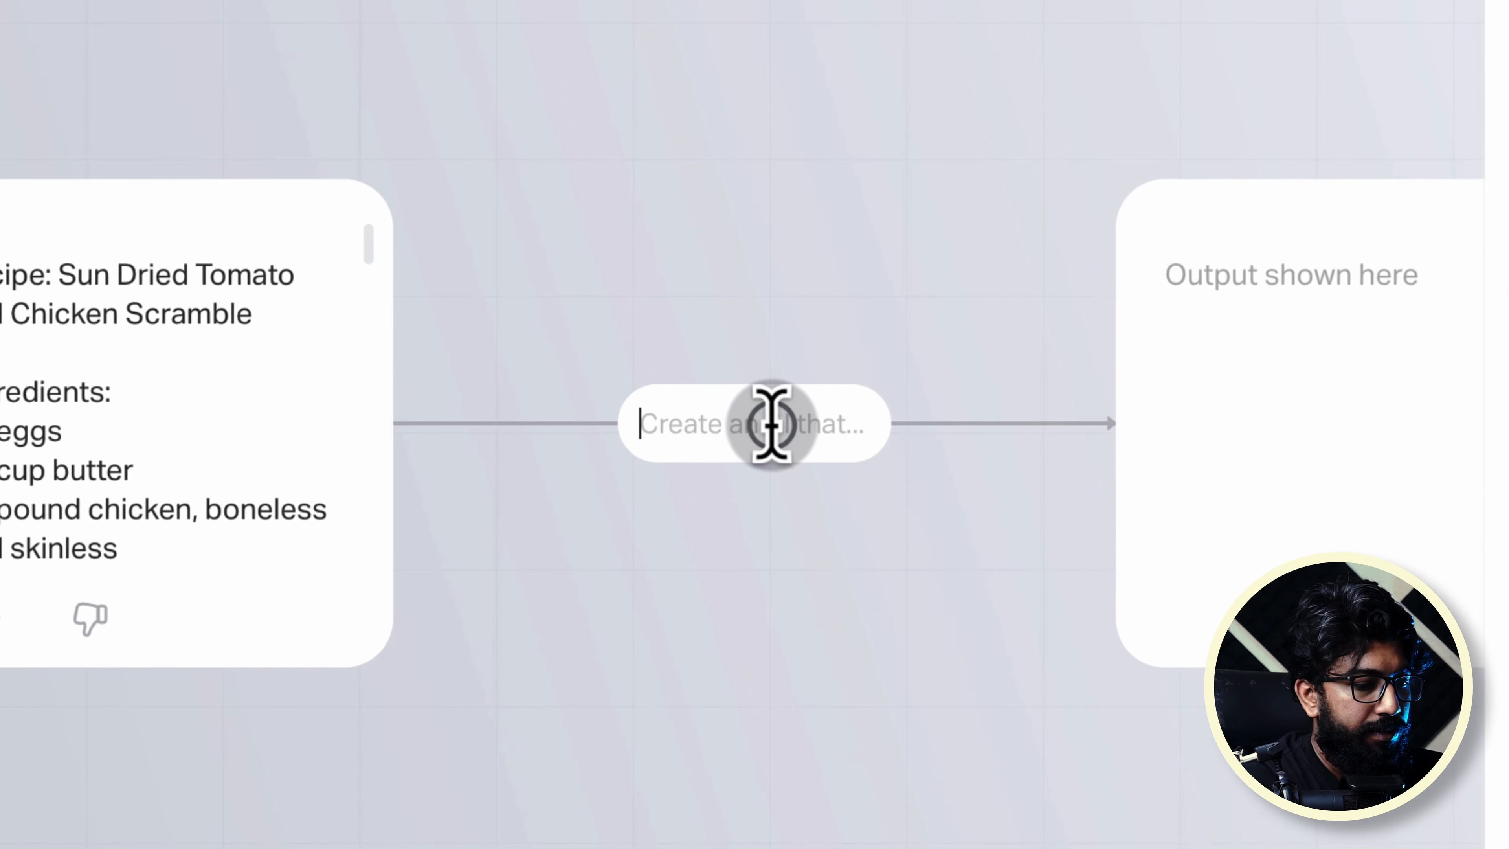
type("generate the full p")
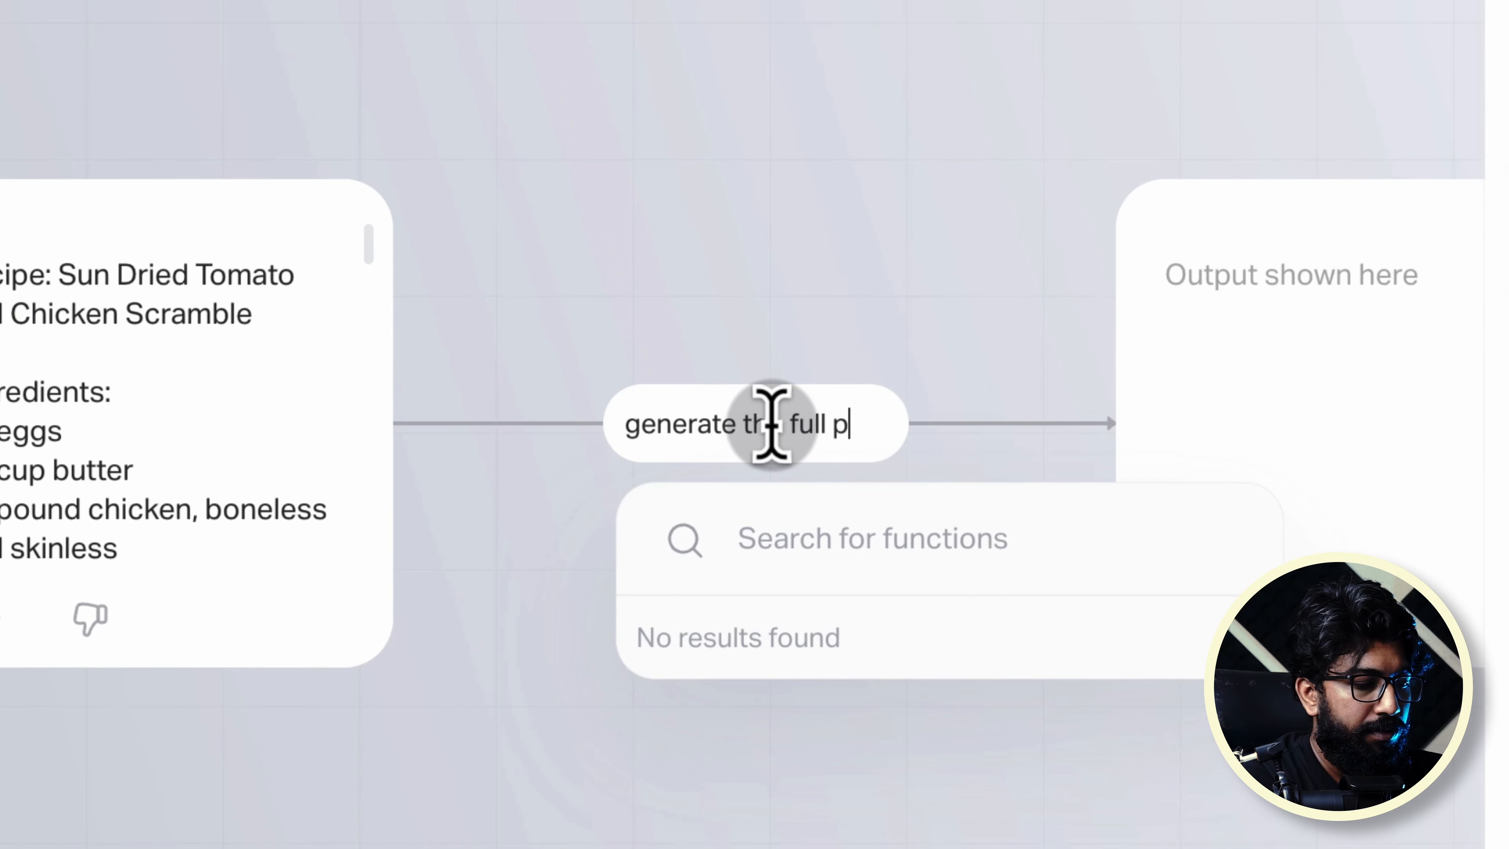
type("rocess of")
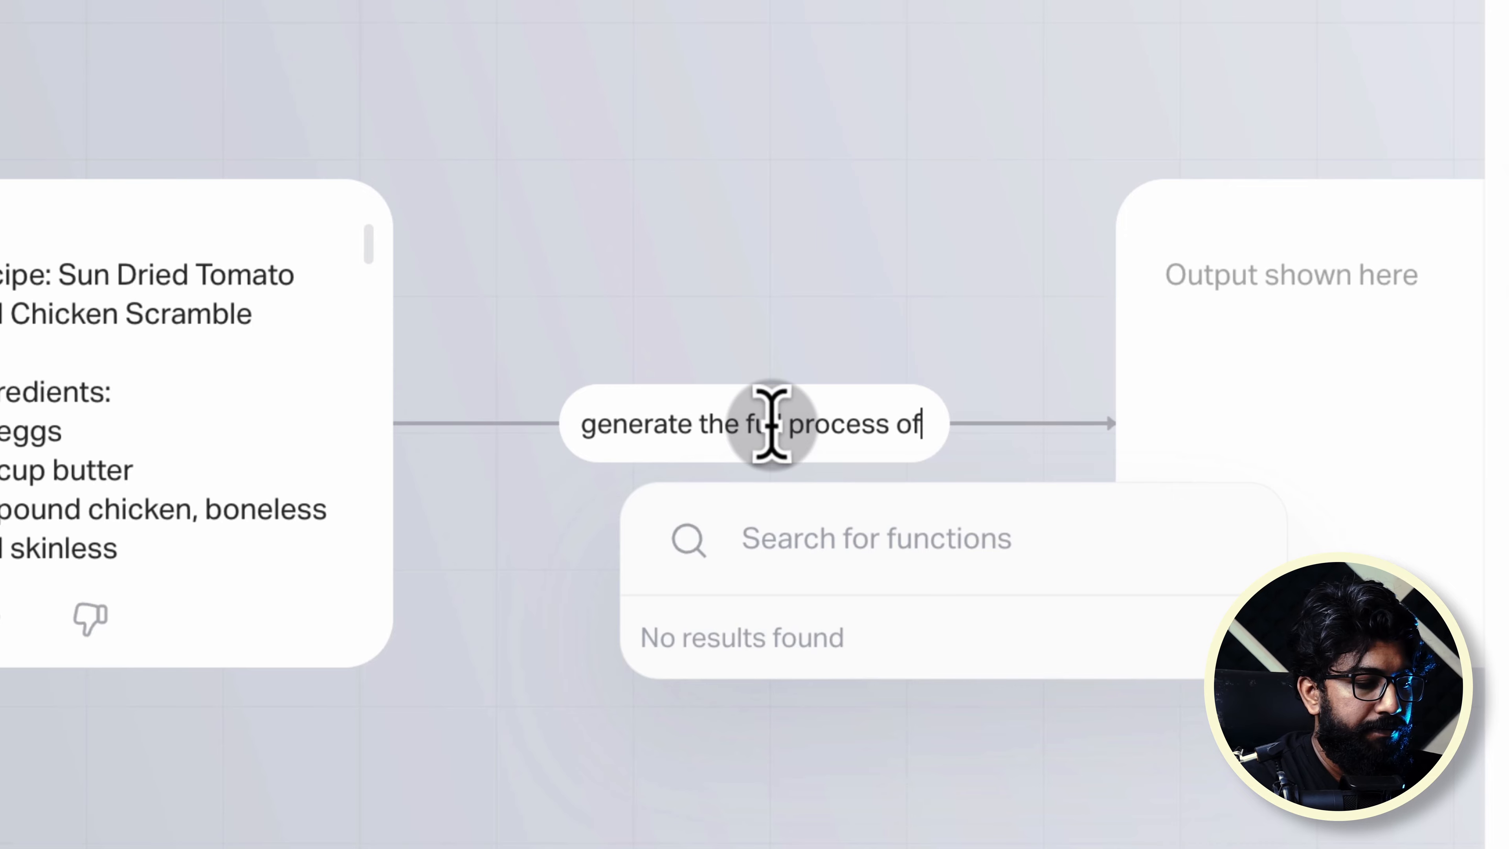
type(" the reci")
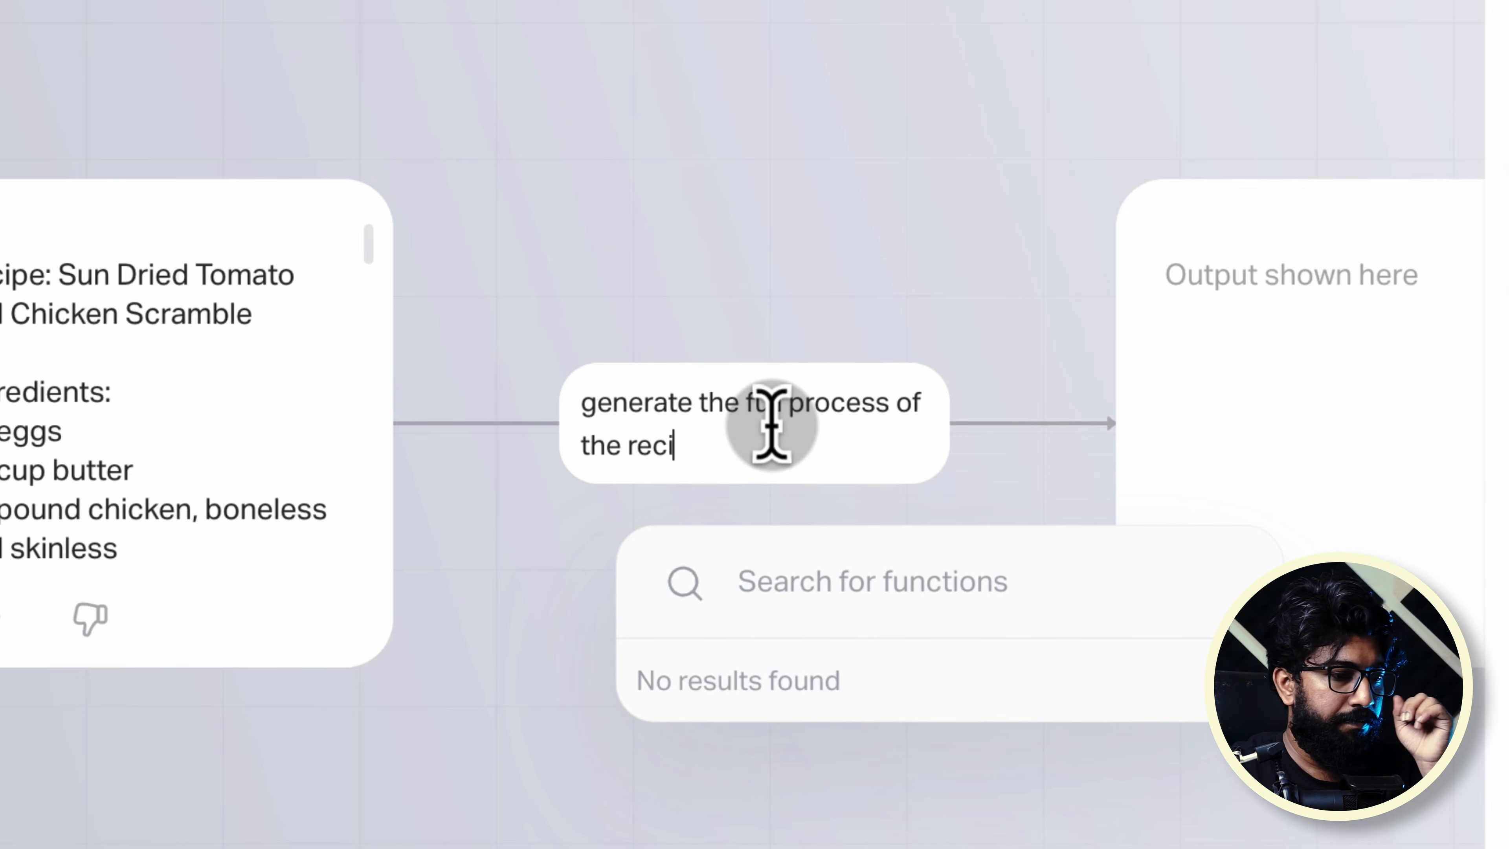
type("pe")
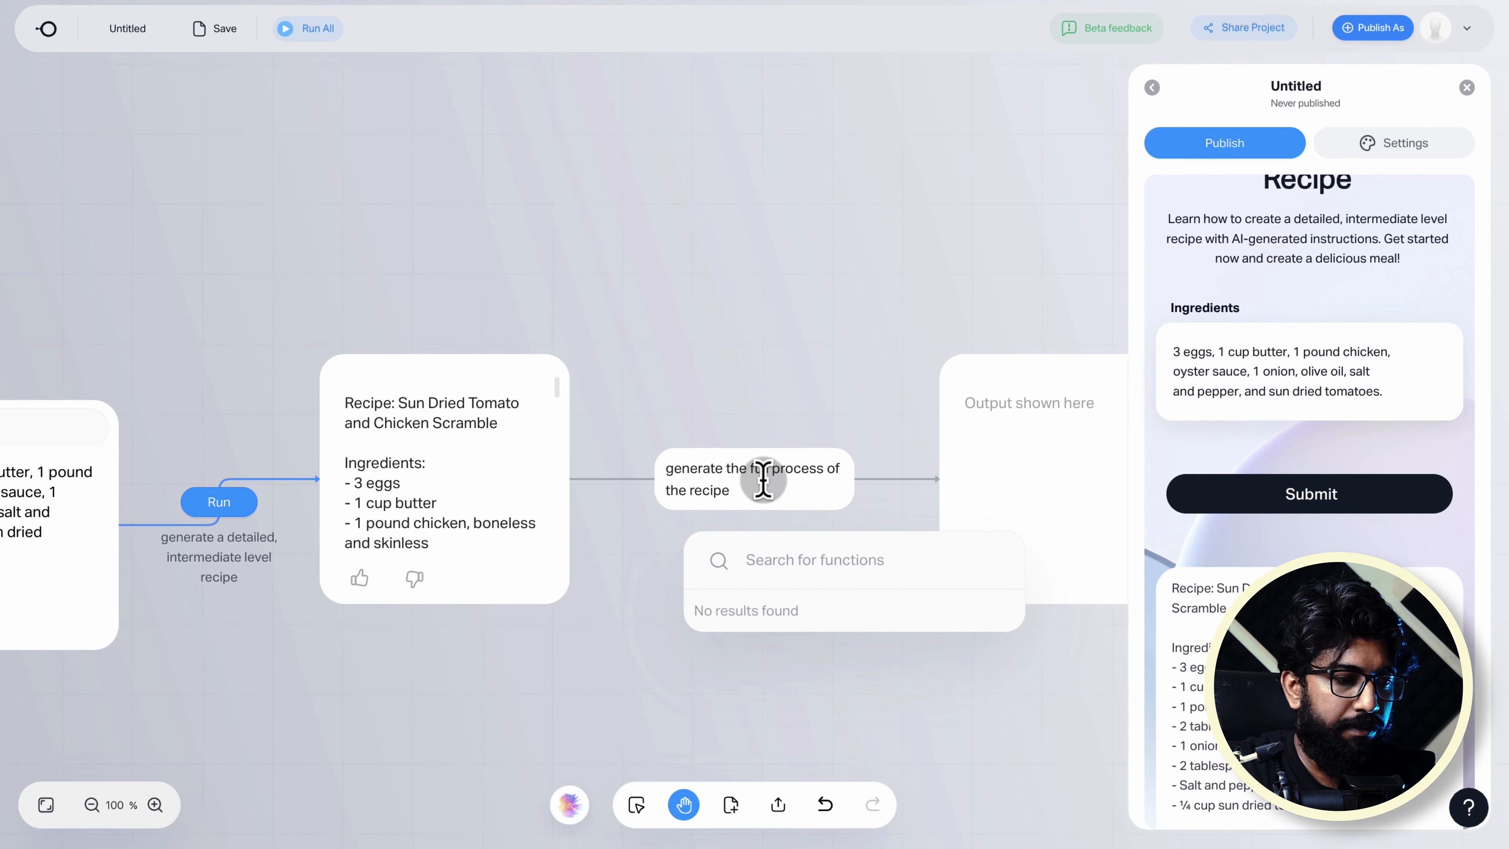
key("Return")
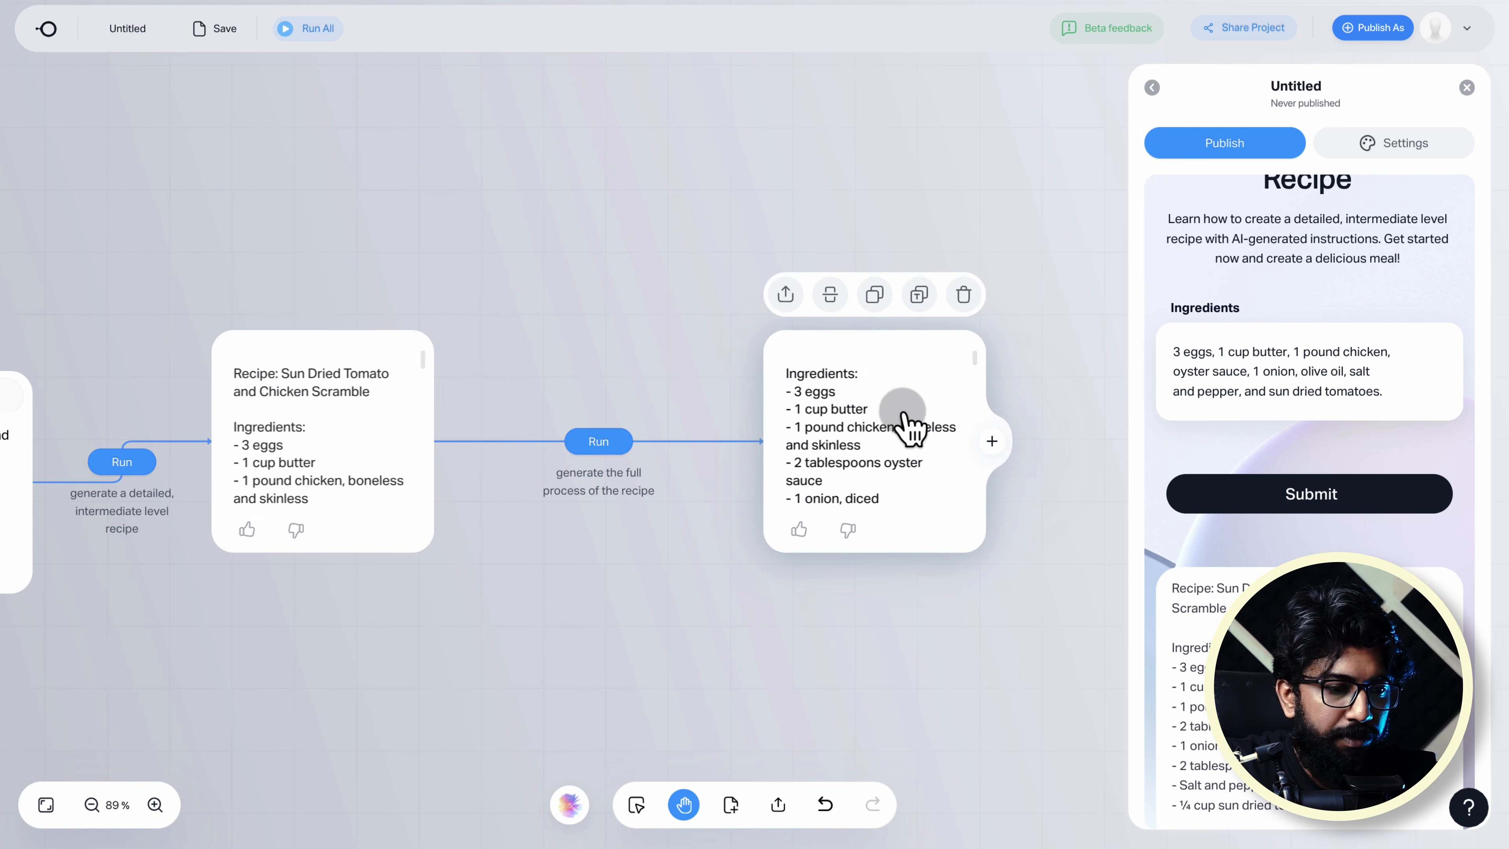
scroll(1211, 618, "down", 7)
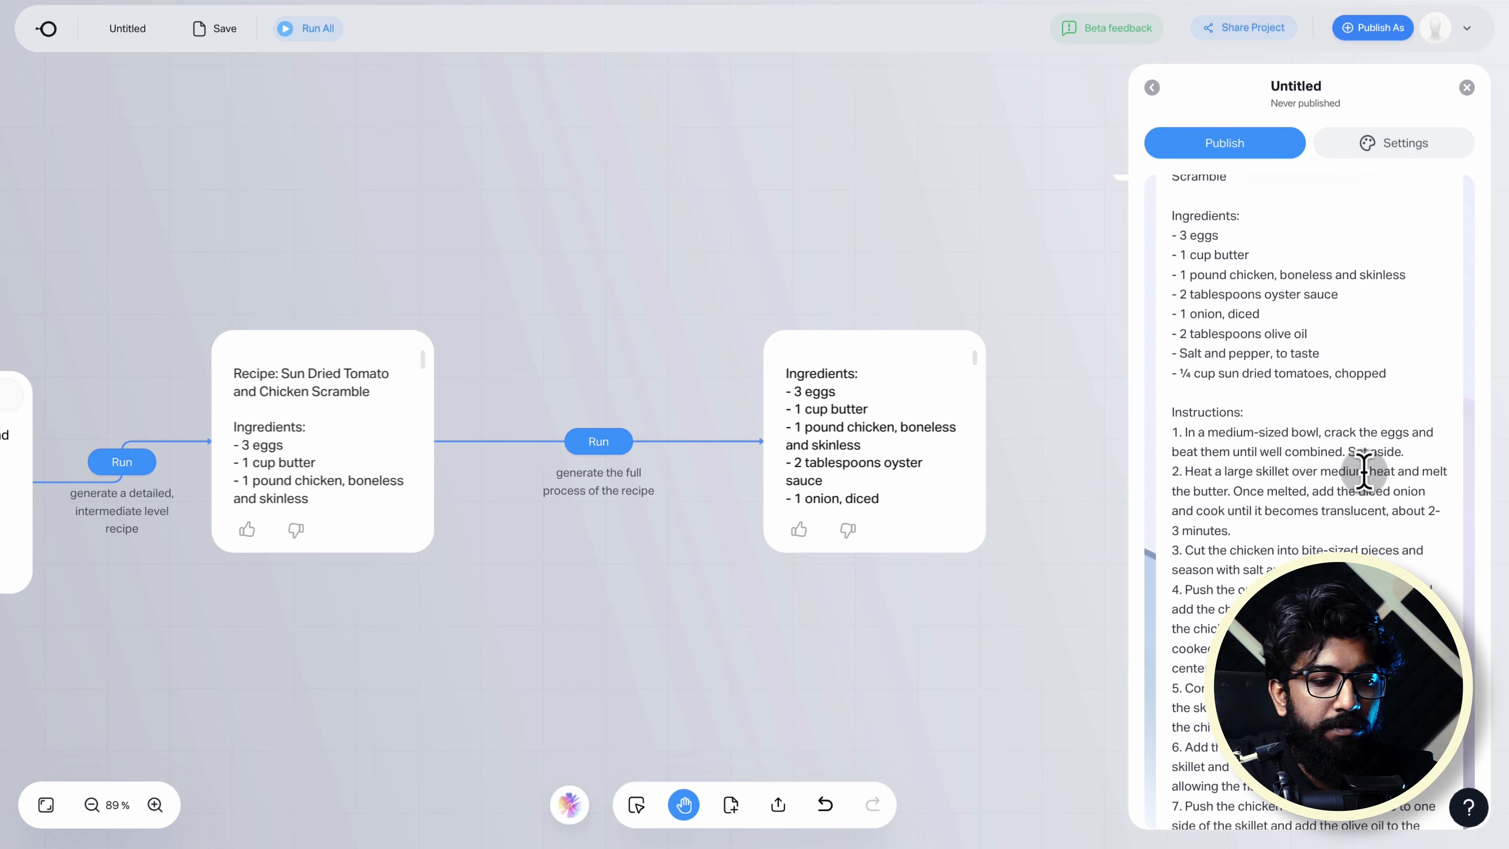
scroll(1364, 470, "down", 5)
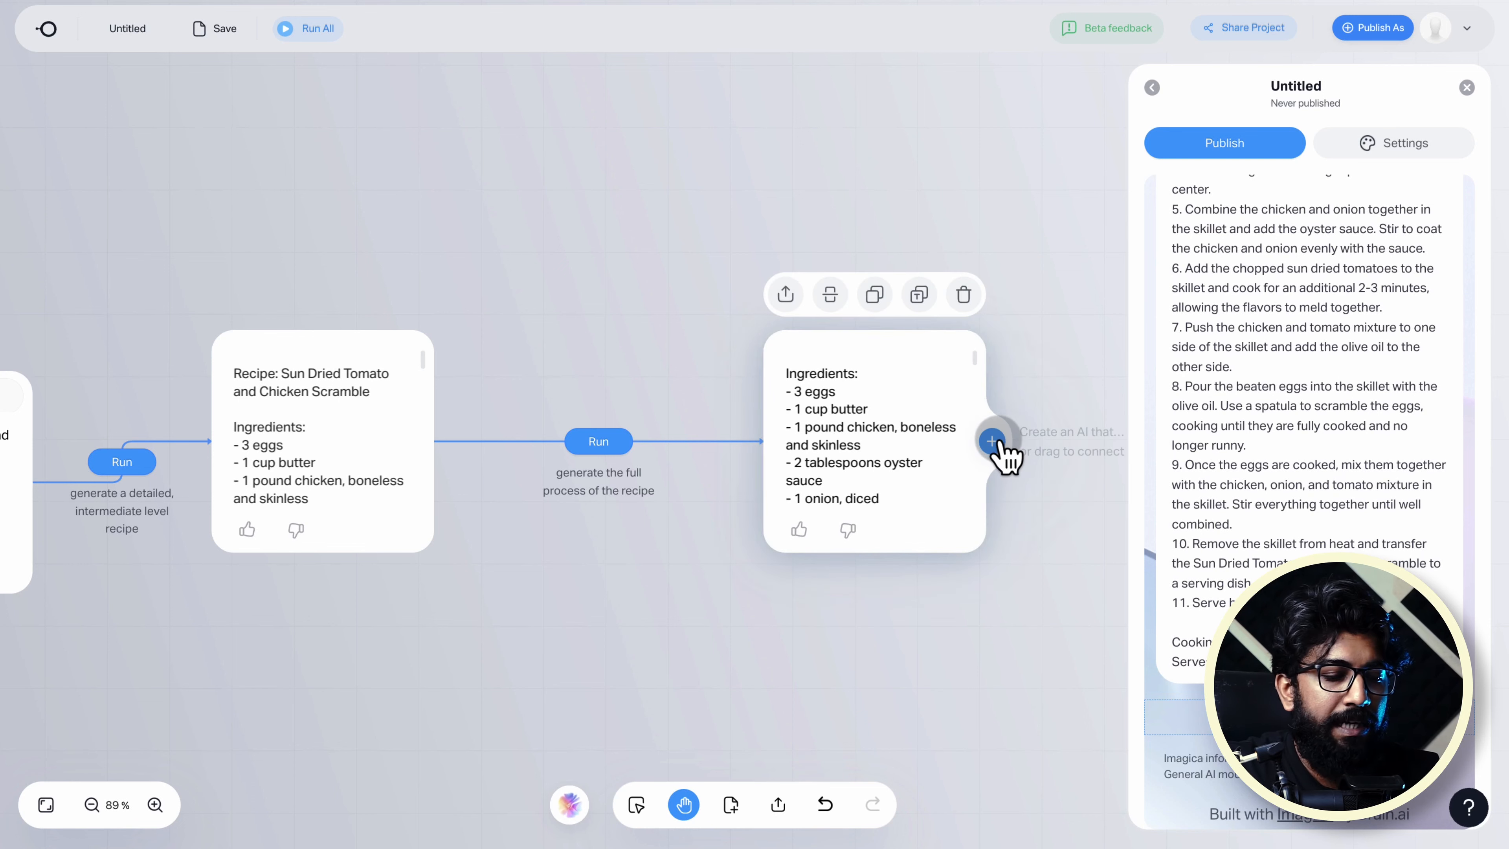
- Browse the available functions and add an Image search function after the full-process output node
left_click(995, 441)
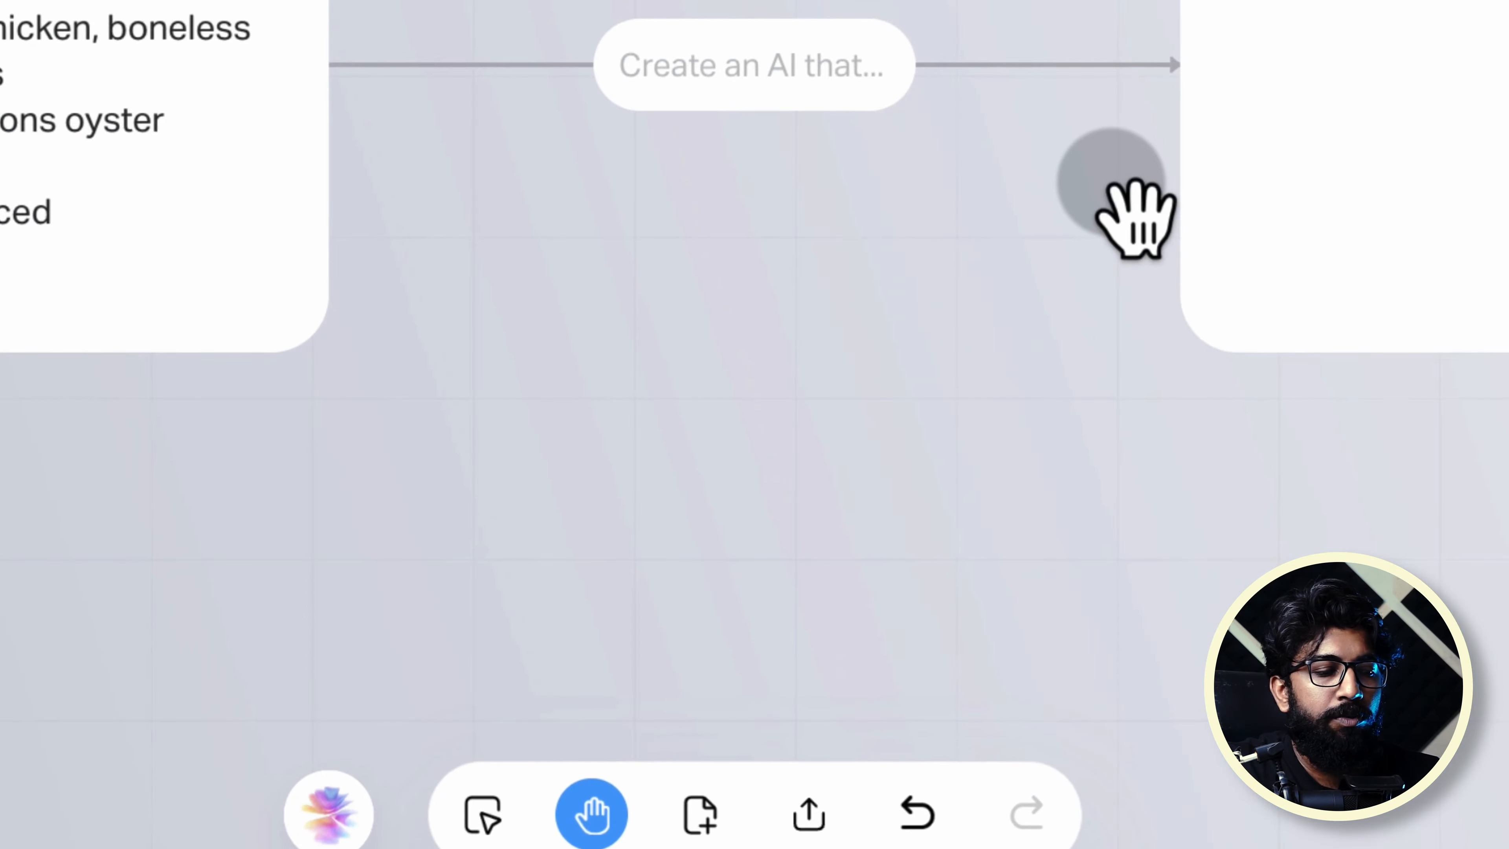
type("/")
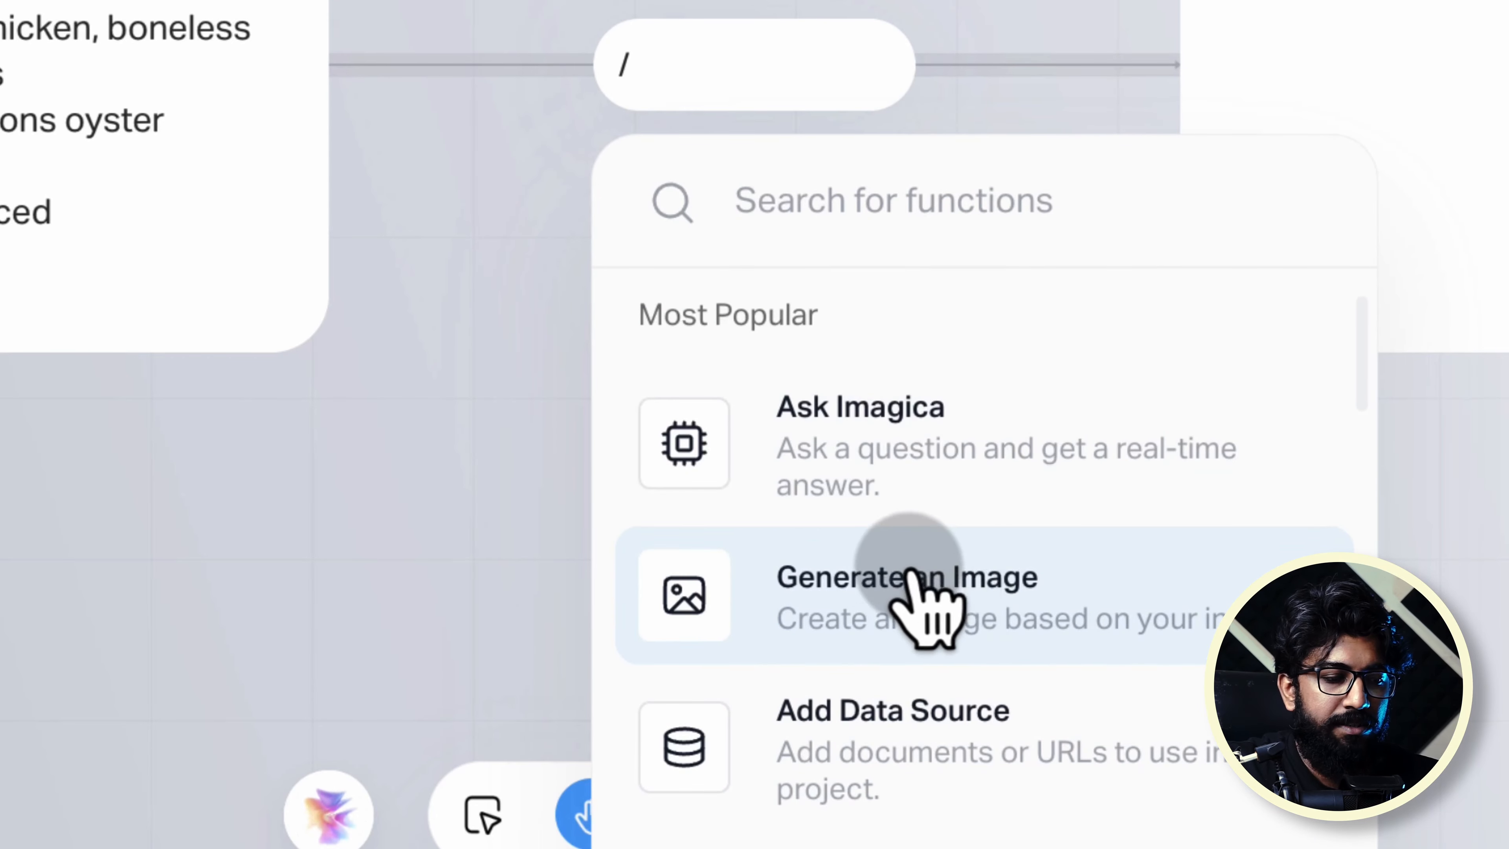
scroll(926, 621, "down", 2)
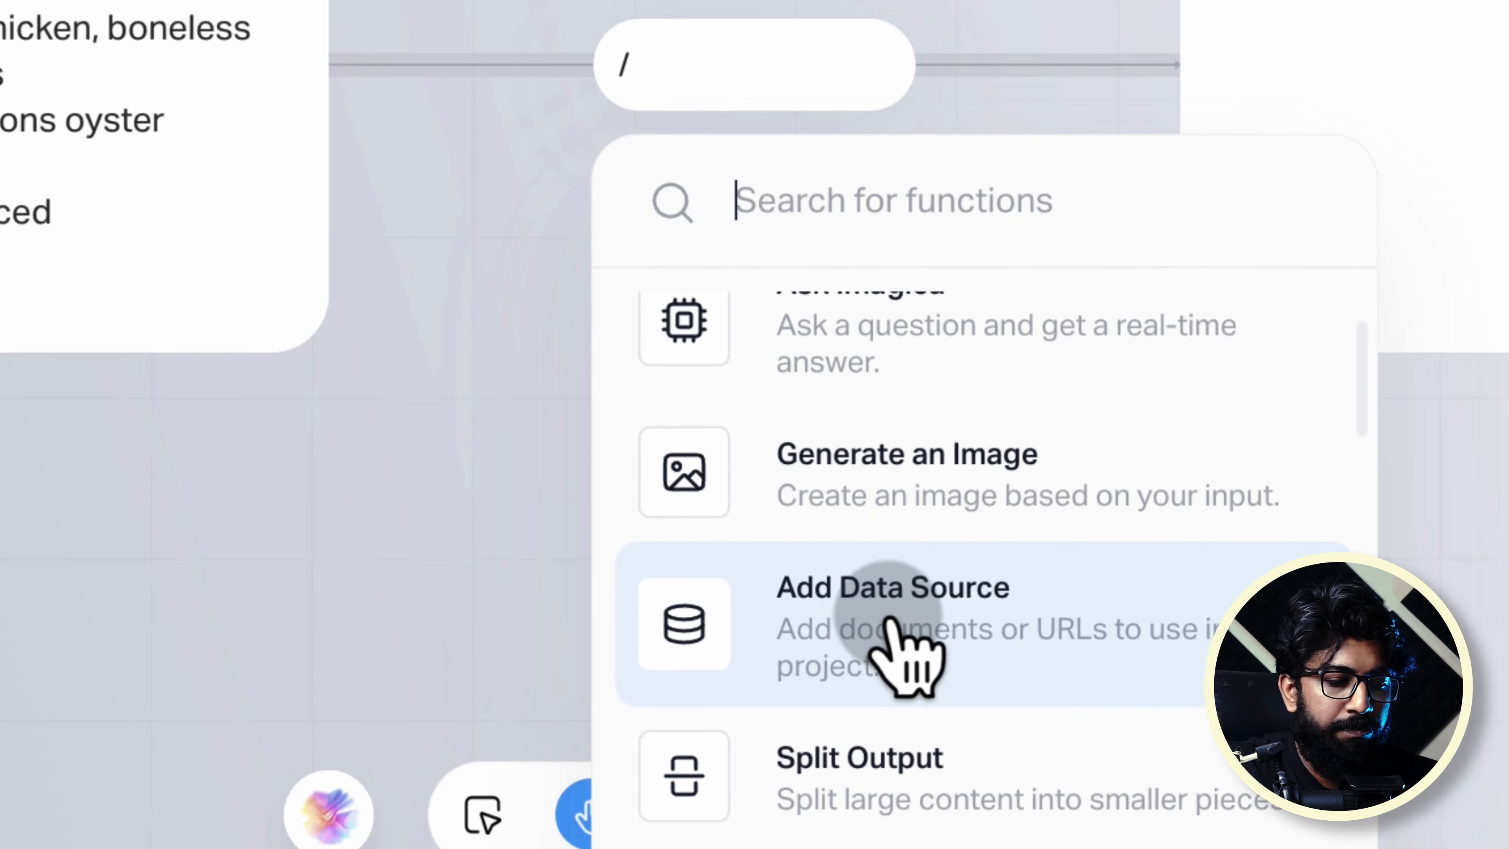
scroll(897, 621, "down", 6)
scroll(950, 517, "up", 4)
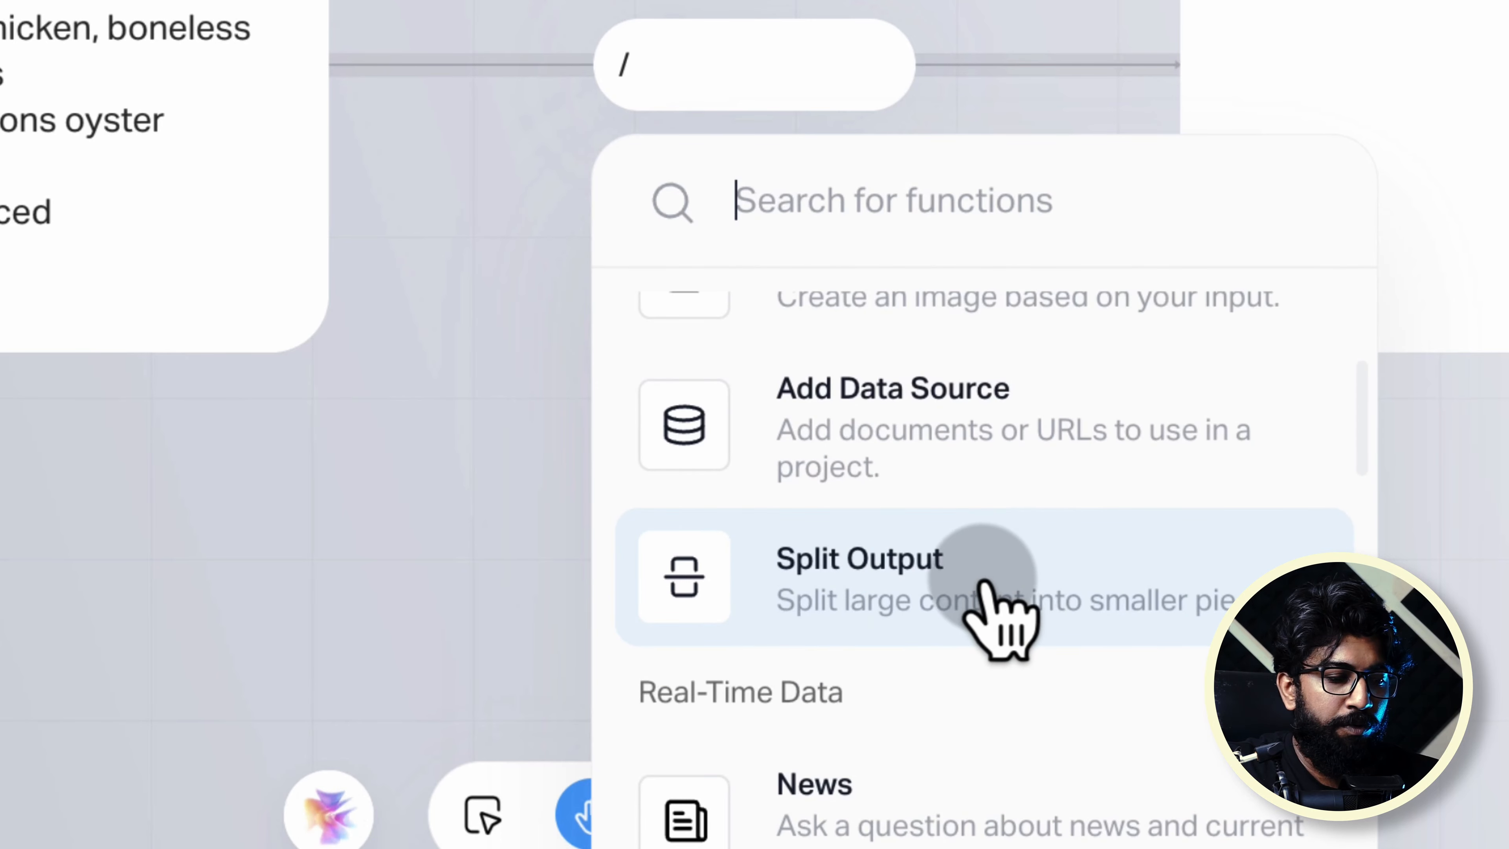
scroll(1000, 597, "down", 4)
scroll(957, 629, "down", 5)
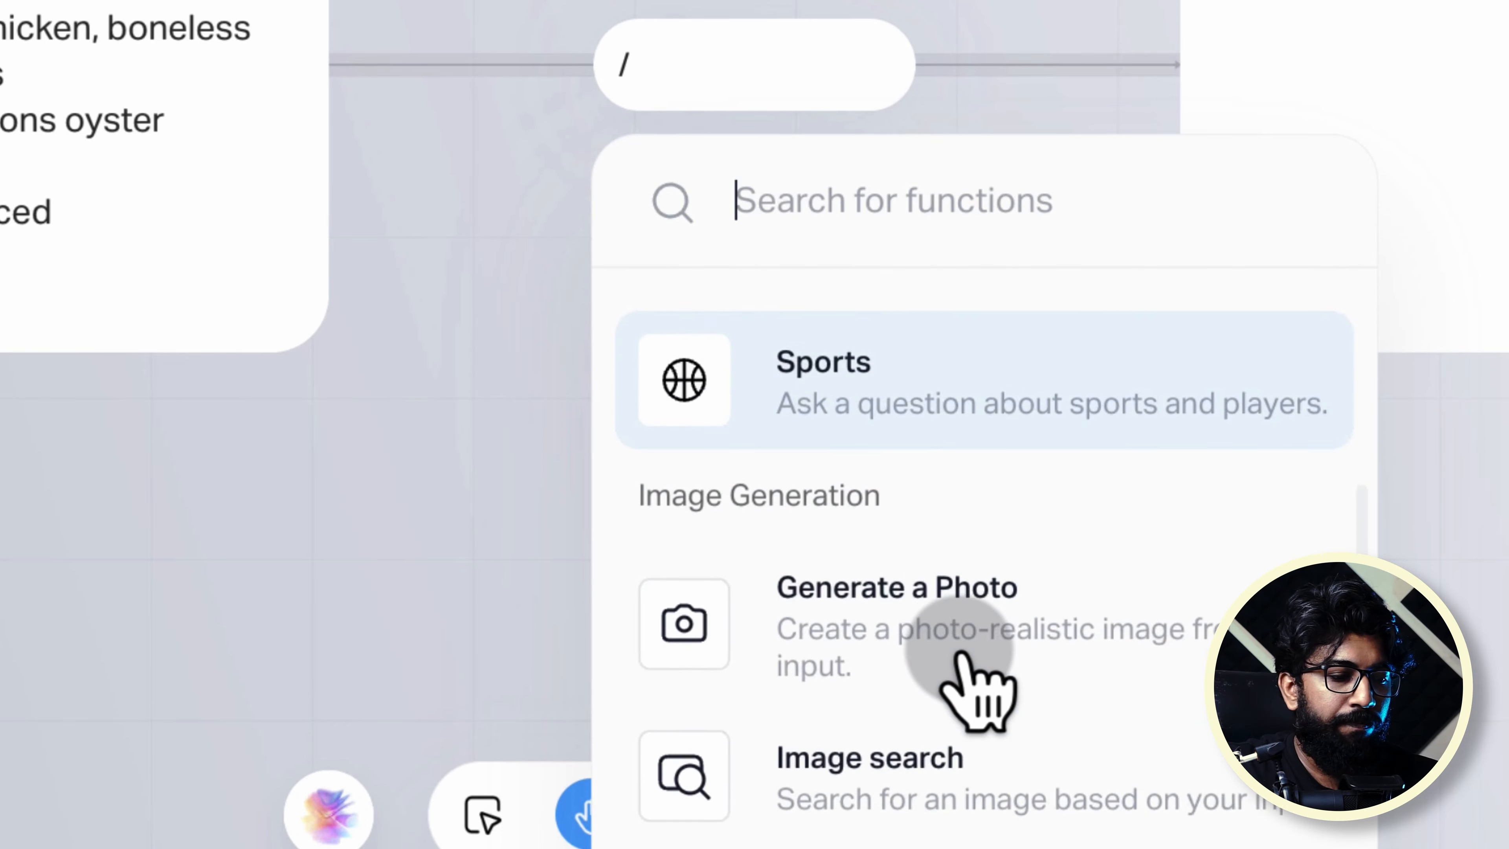
scroll(944, 622, "down", 8)
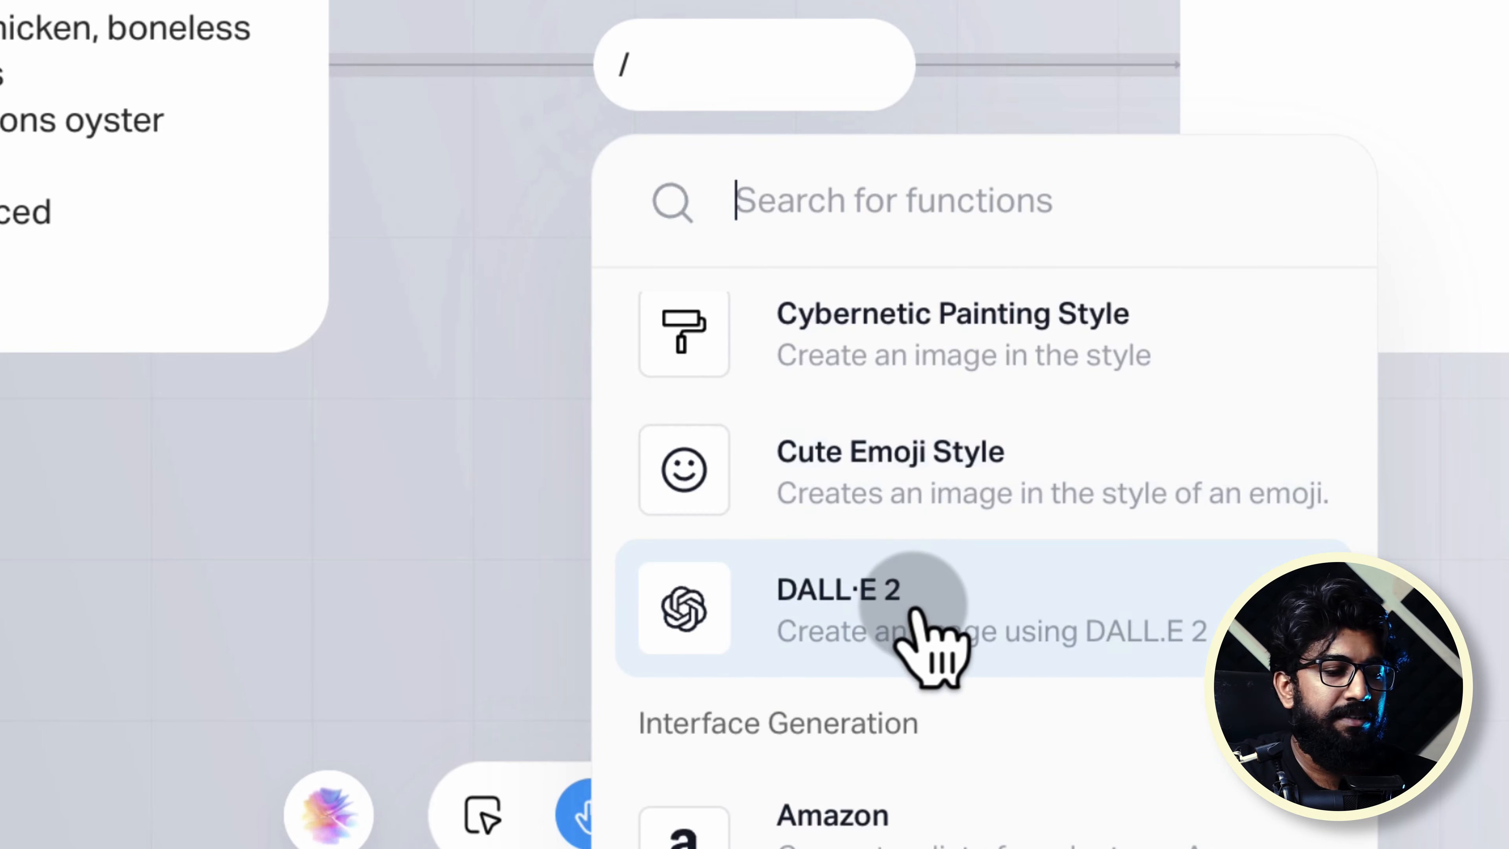
scroll(929, 648, "down", 5)
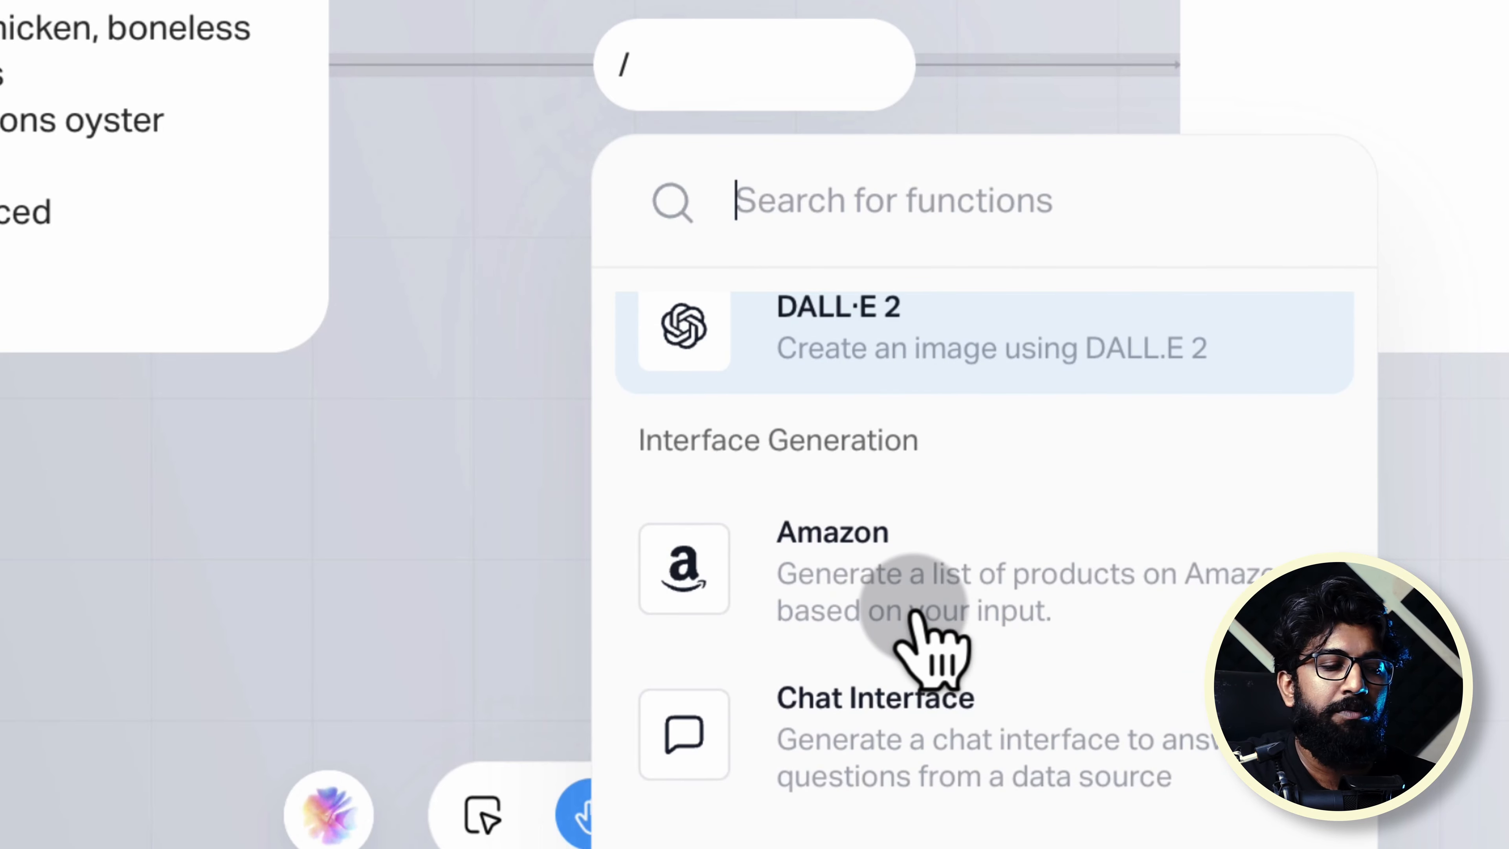
scroll(930, 647, "down", 7)
scroll(915, 615, "up", 12)
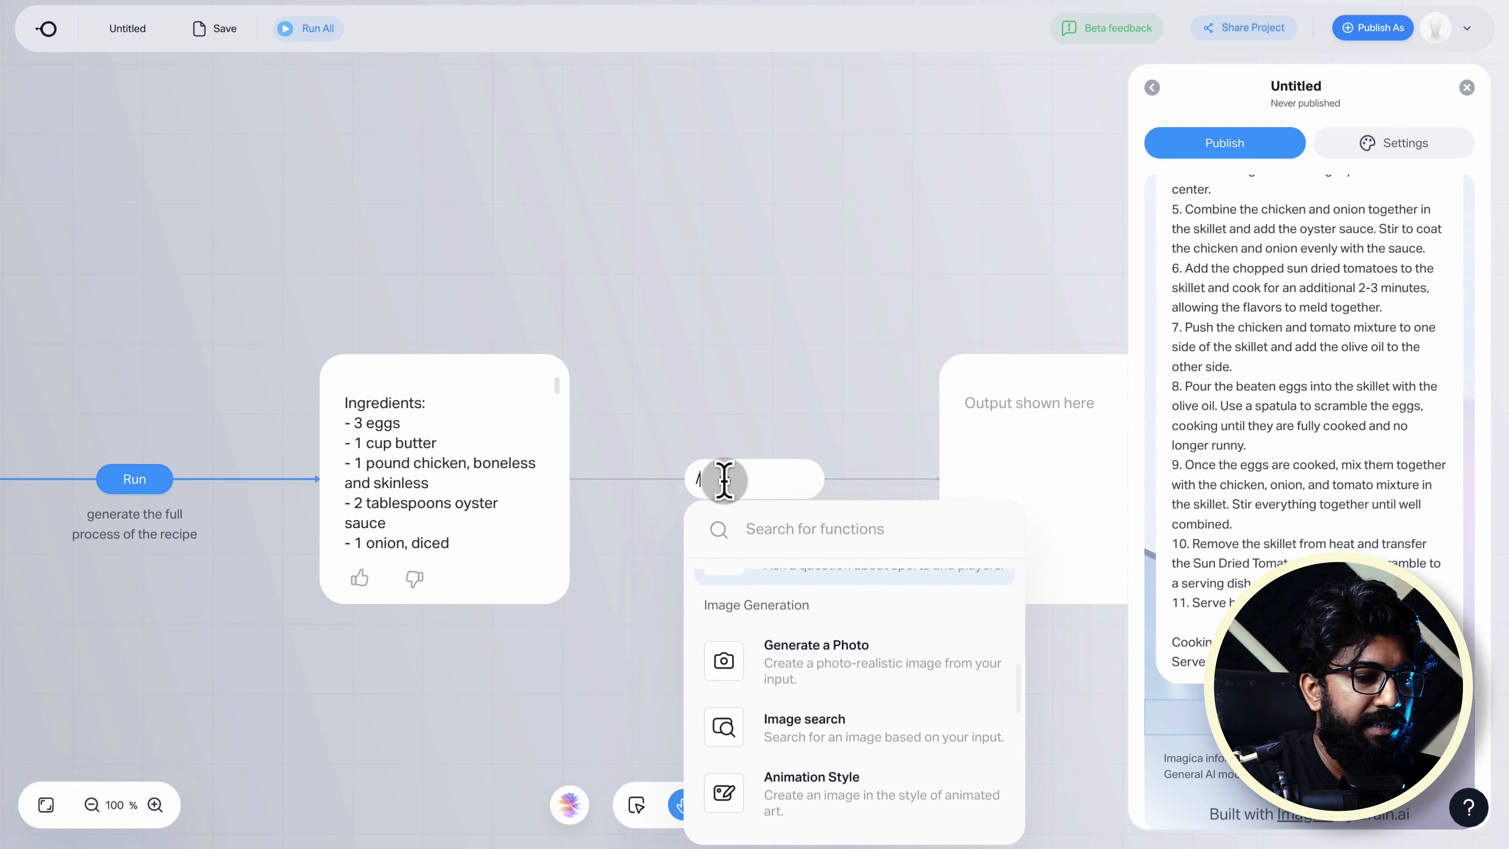
type("image")
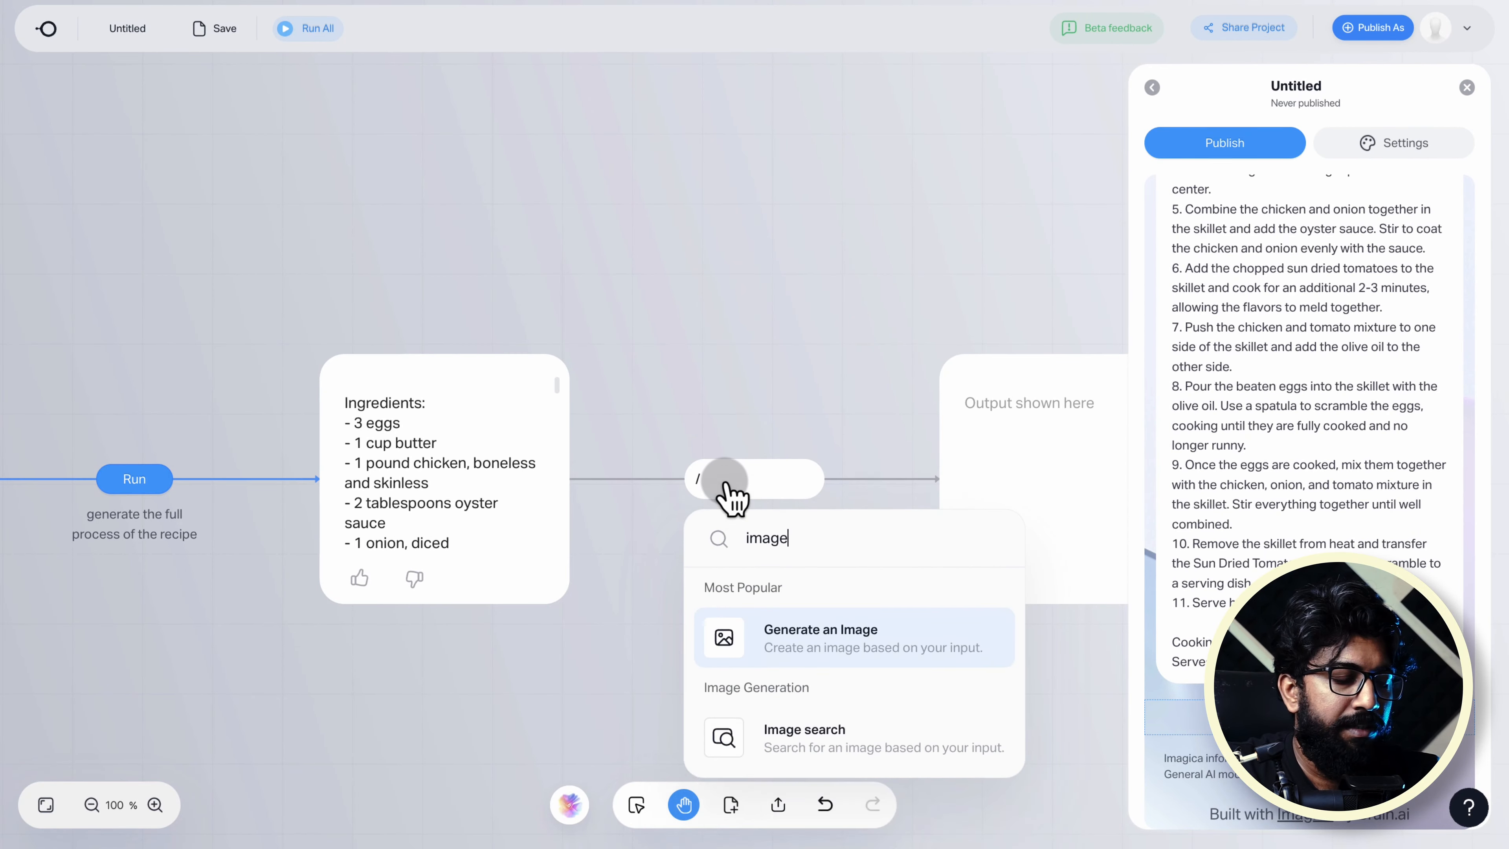
left_click(856, 719)
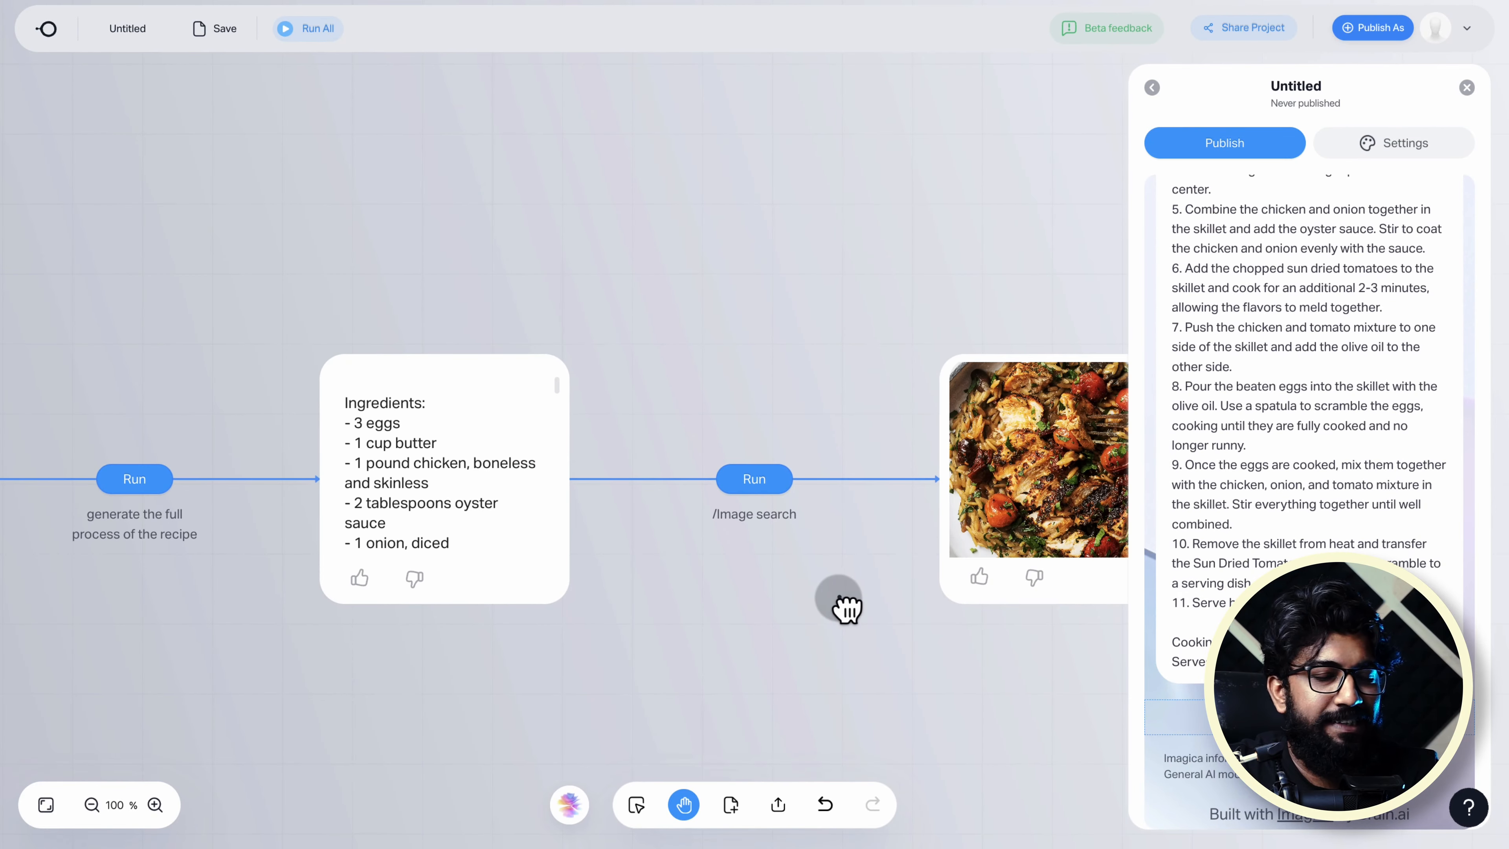
- Examine the whole node chain from the Ingredients input to the image search result at 75% zoom
left_click_drag(846, 606, 717, 610)
mouse_move(314, 493)
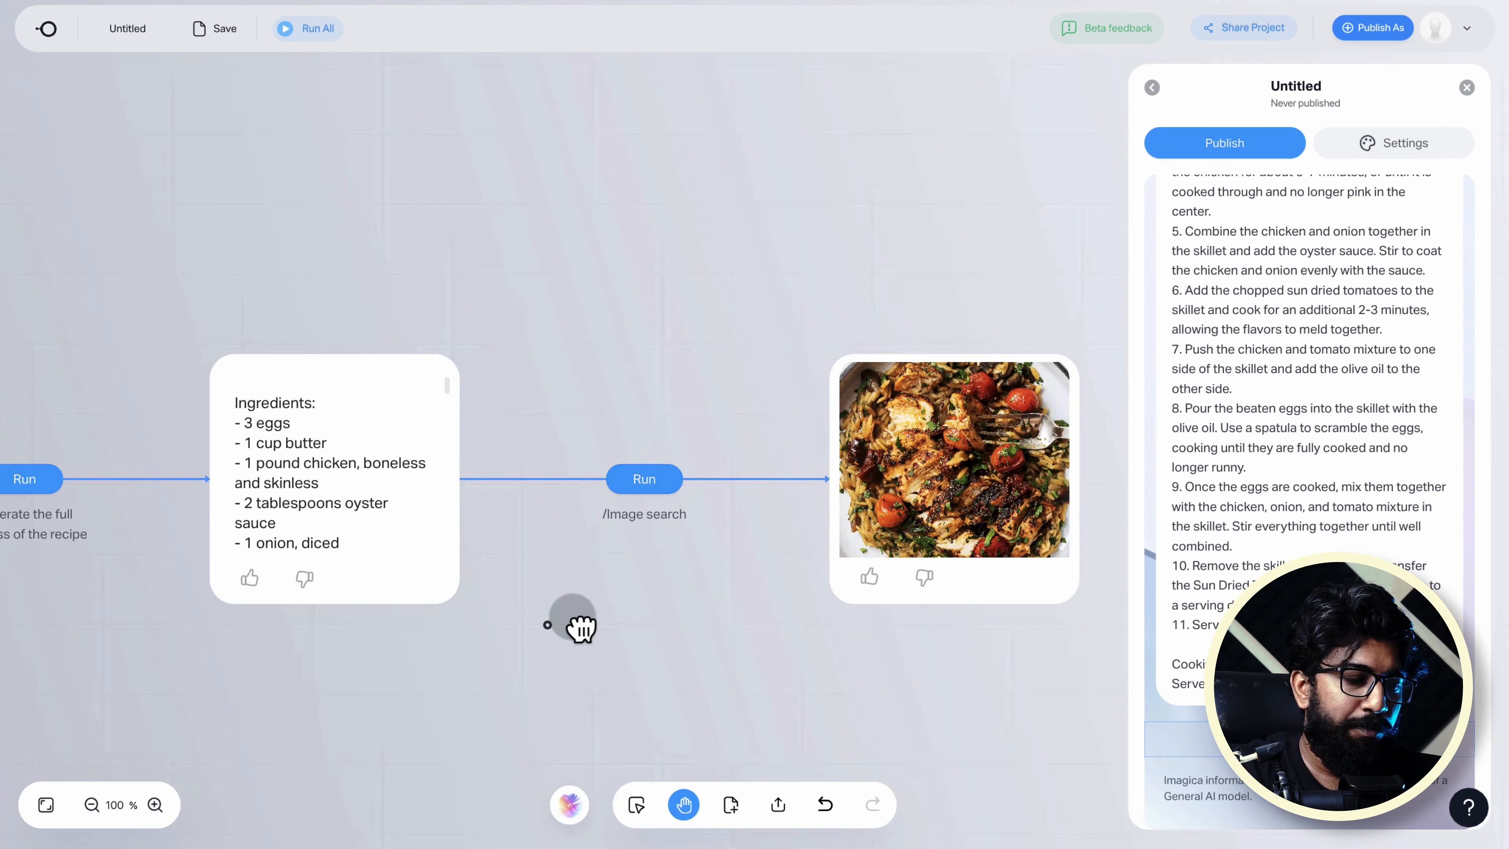
left_click_drag(573, 619, 710, 566)
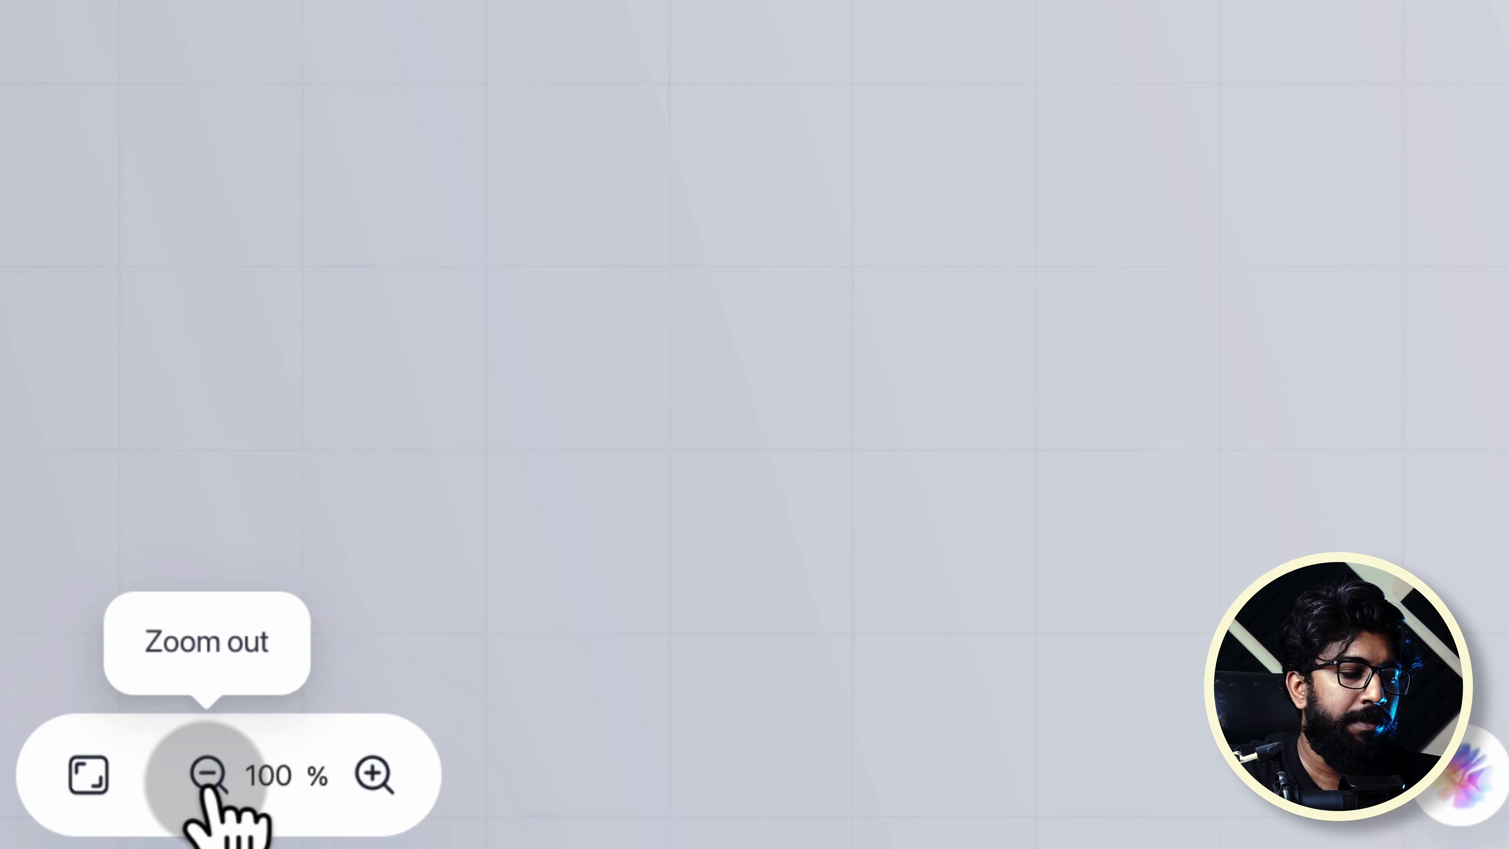
left_click(208, 784)
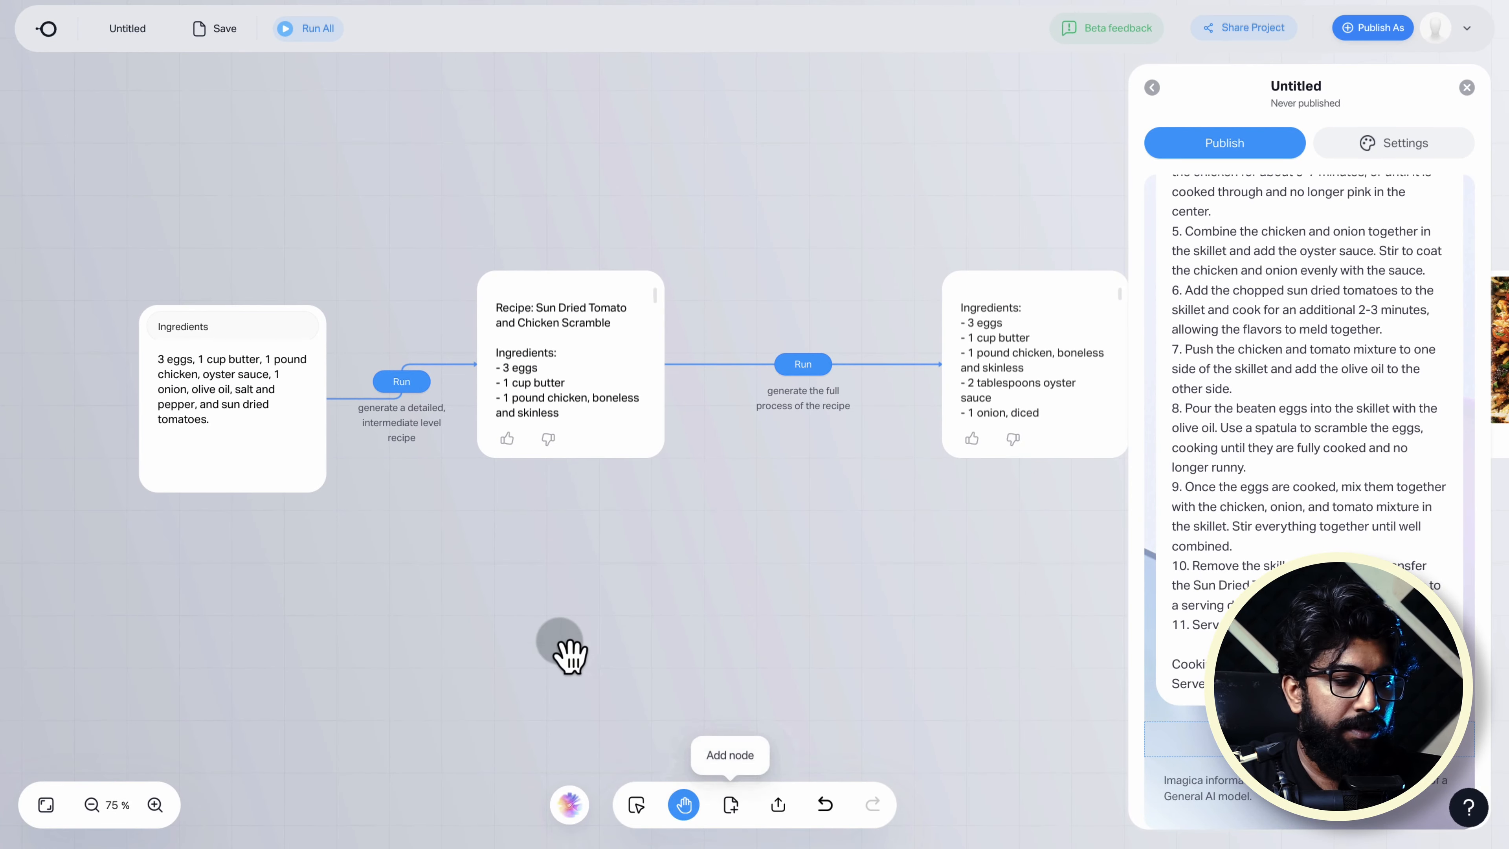
mouse_move(246, 354)
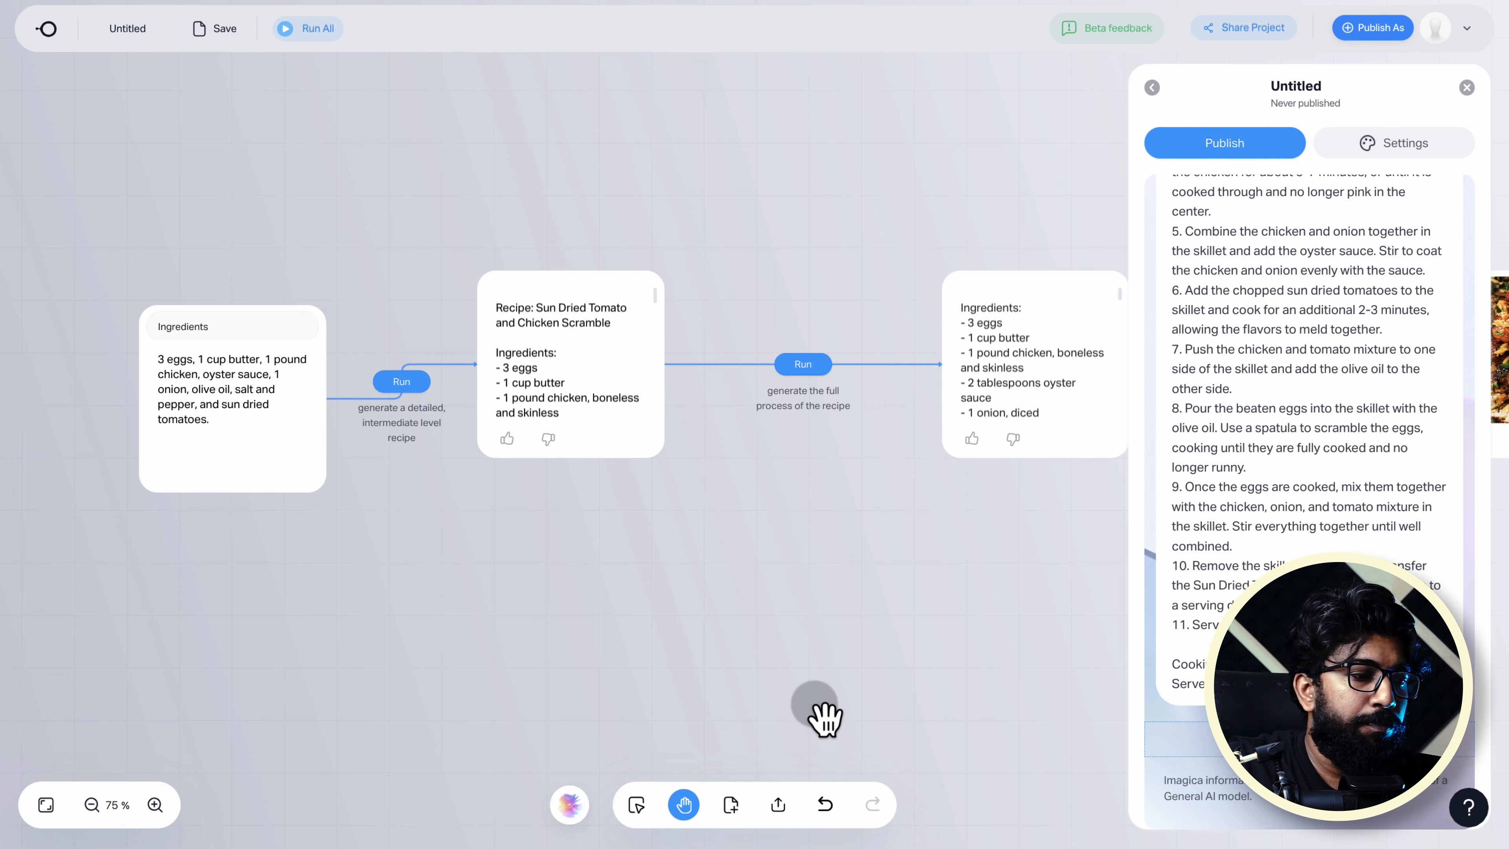
left_click_drag(588, 578, 524, 565)
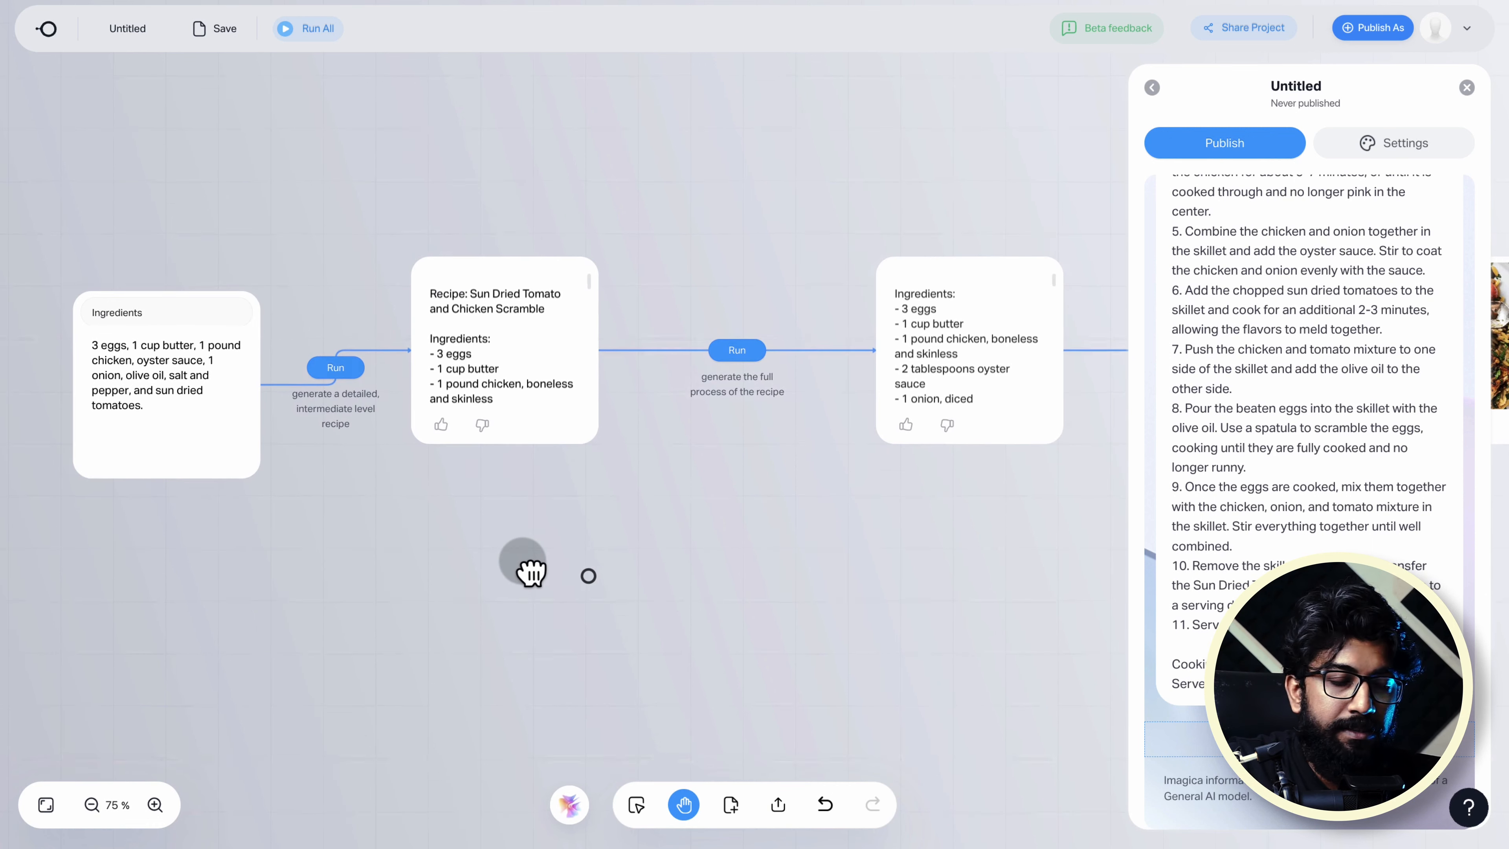
mouse_move(192, 288)
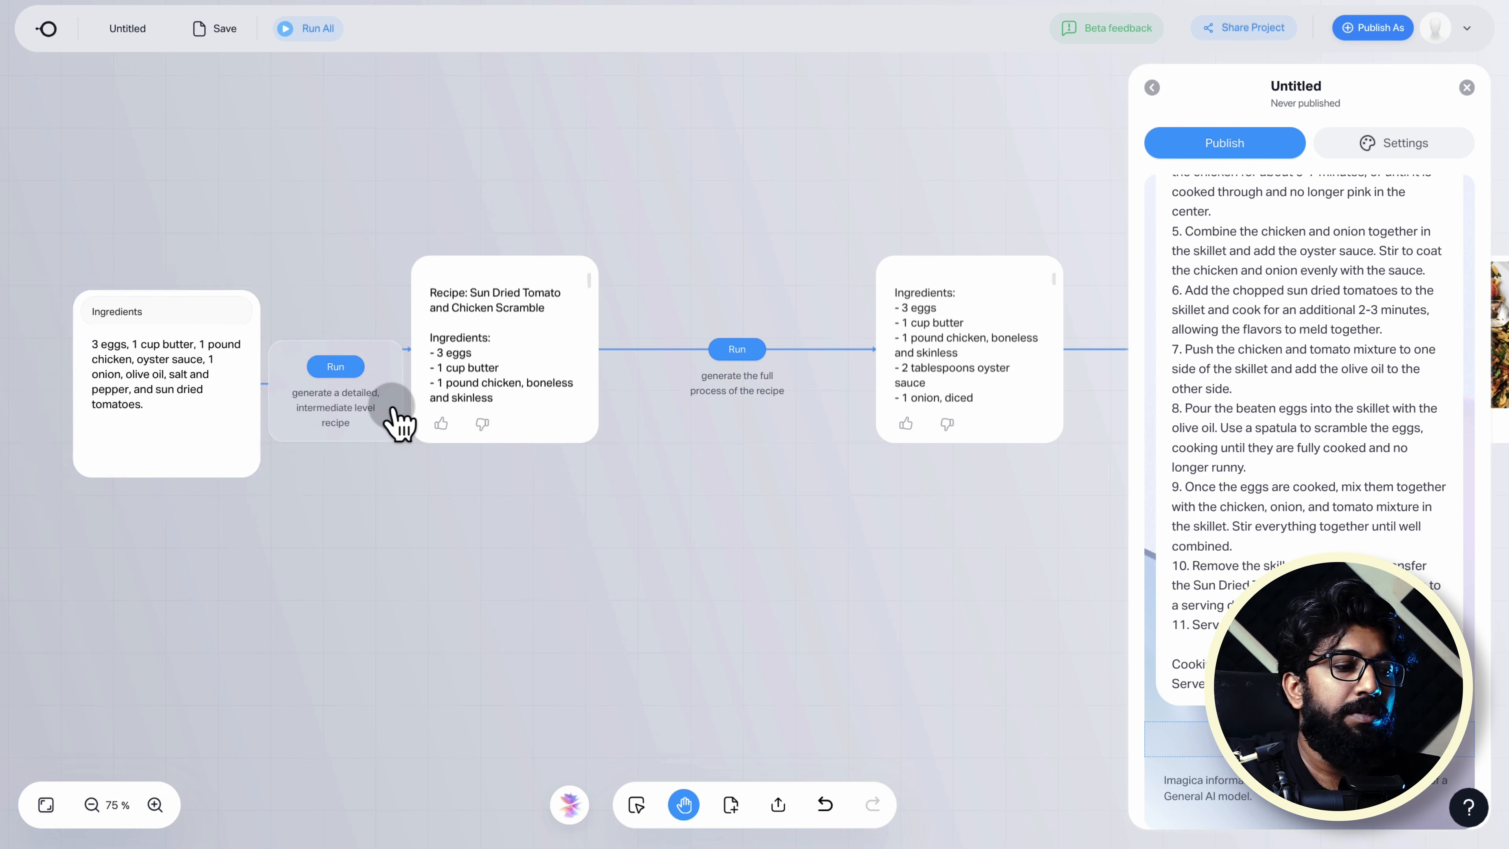
mouse_move(447, 414)
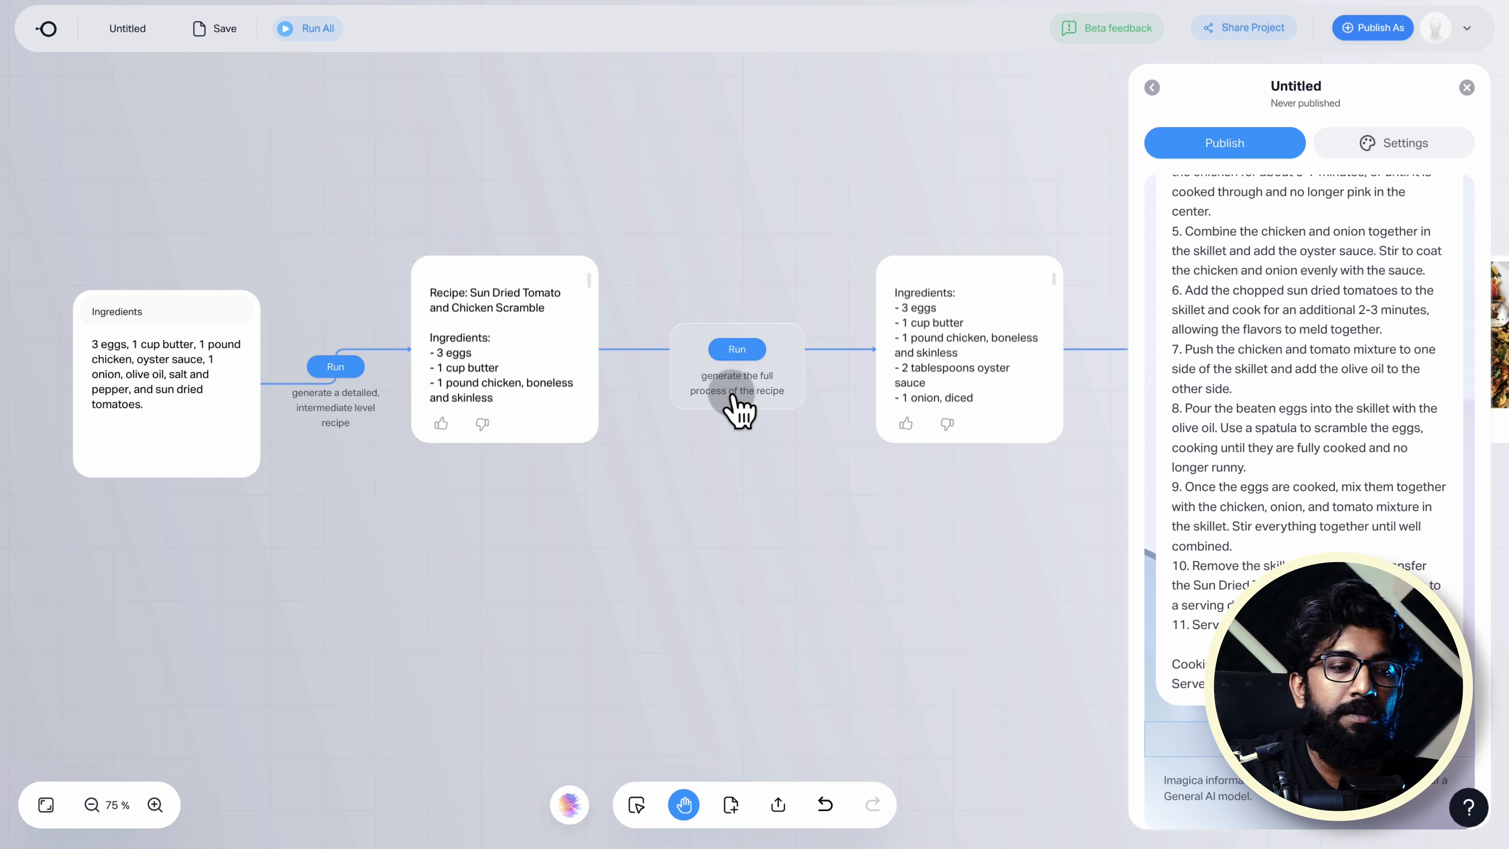
mouse_move(930, 345)
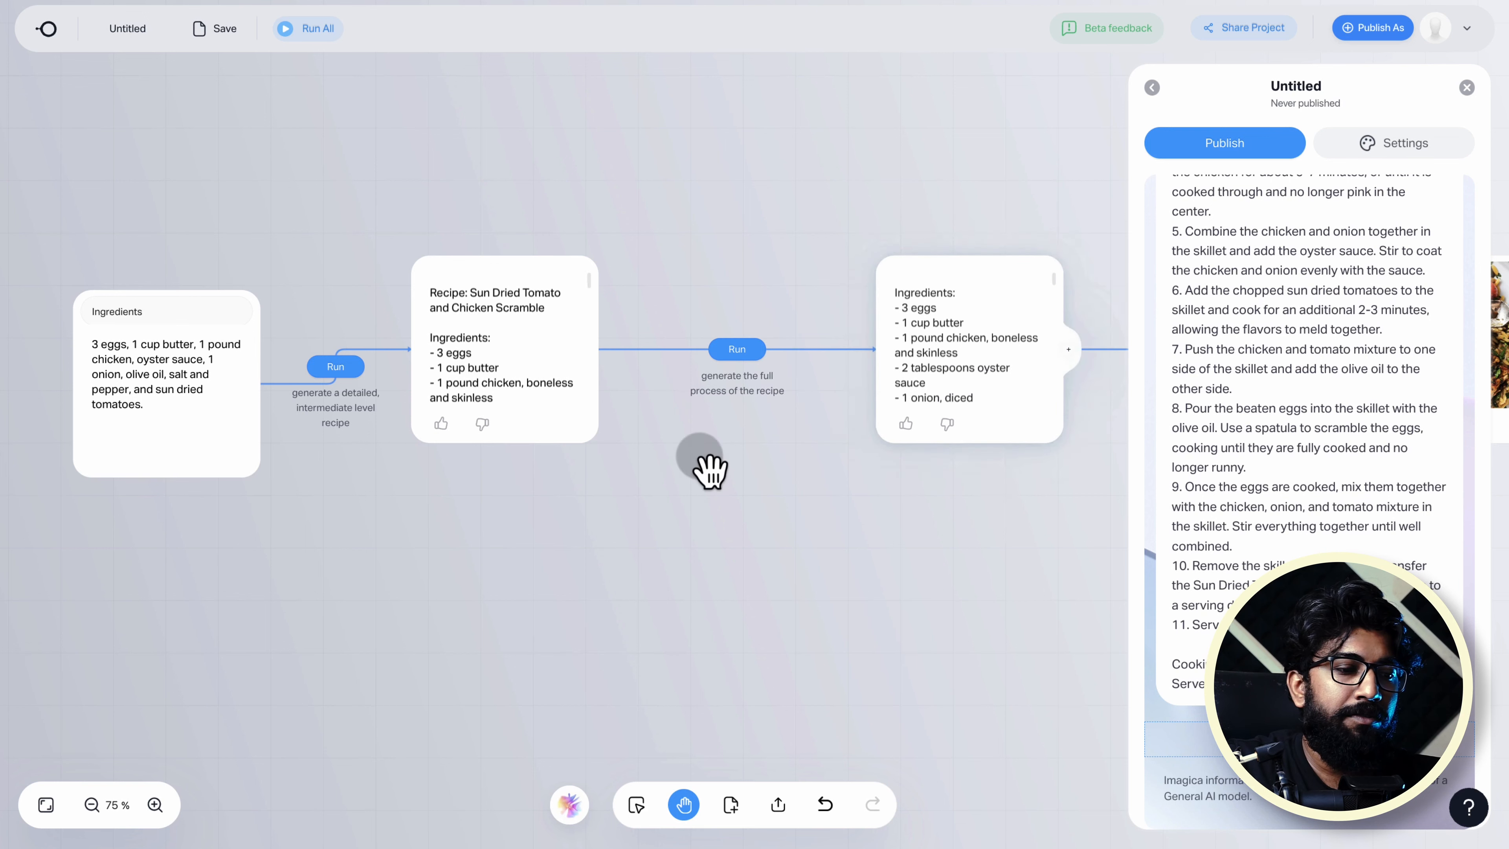
left_click_drag(974, 529, 761, 492)
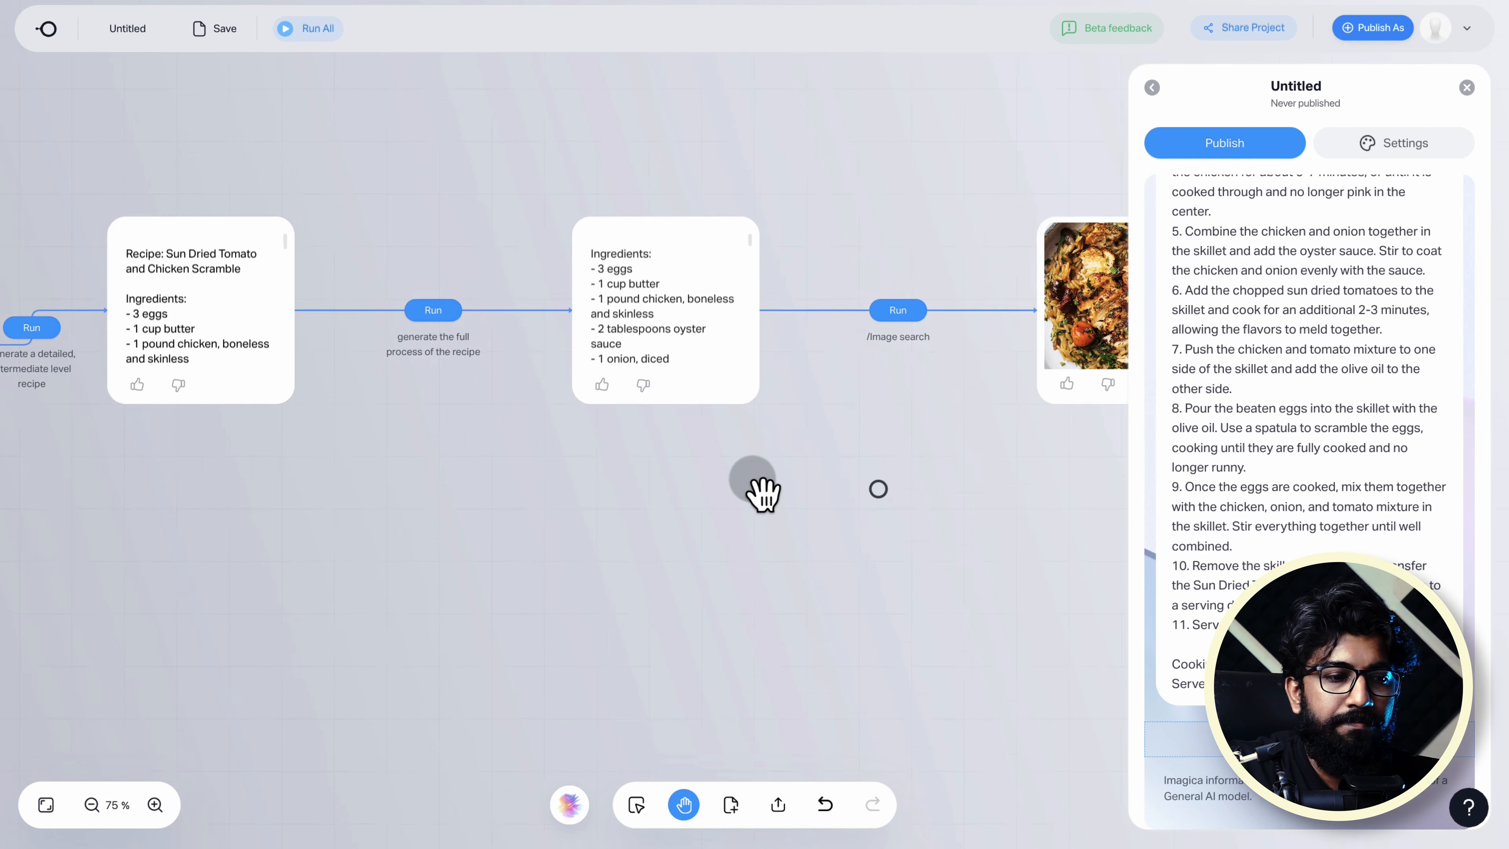
- Check the app preview, then publish the dish image and the full-process output node to it as content
scroll(1195, 448, "down", 1)
scroll(1249, 488, "up", 10)
scroll(1248, 488, "up", 2)
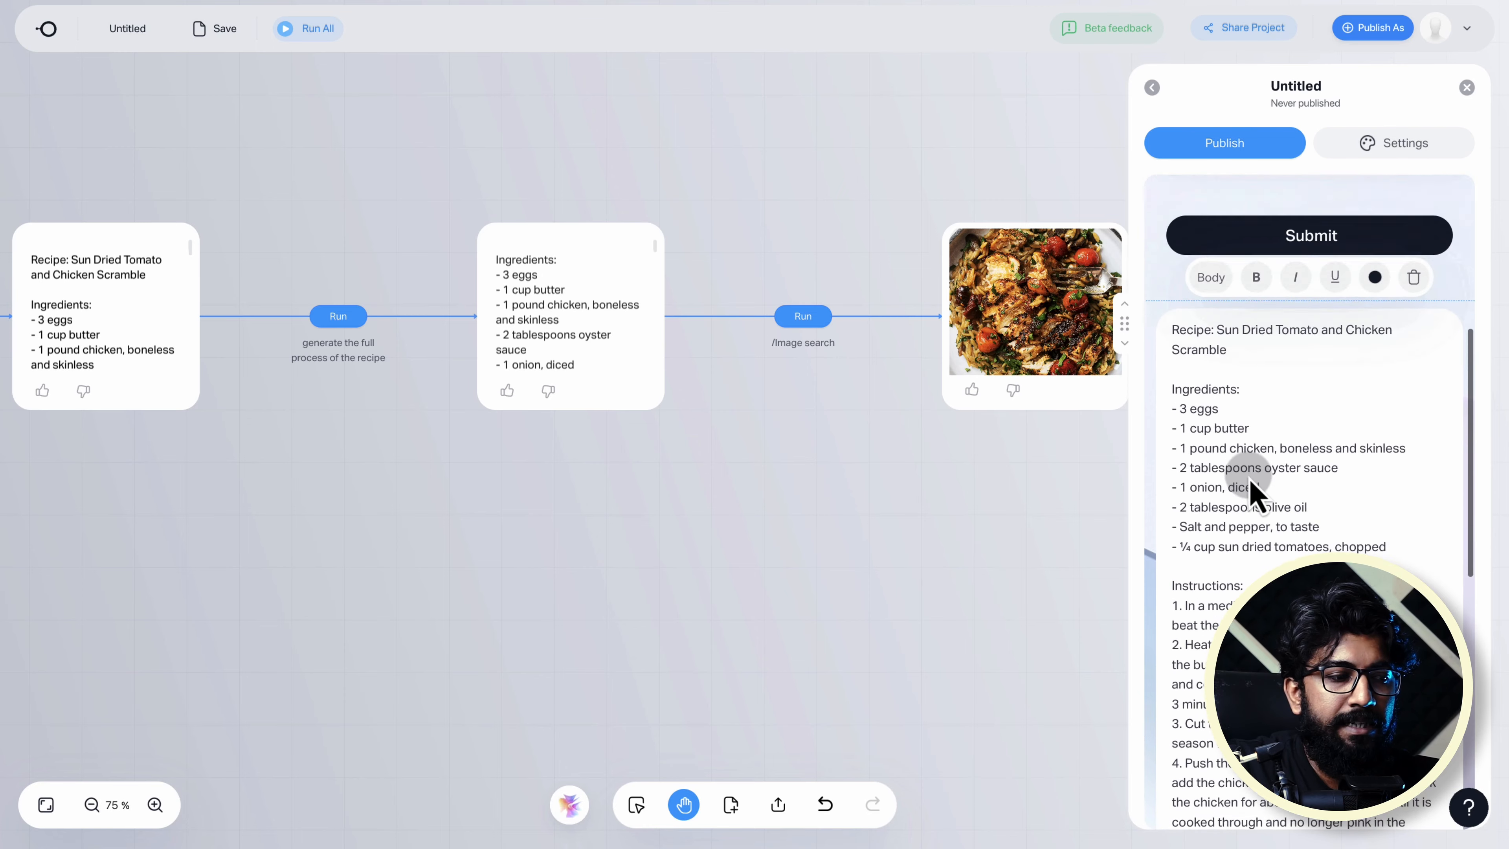
scroll(1253, 465, "down", 9)
scroll(1273, 428, "up", 6)
scroll(1273, 428, "up", 5)
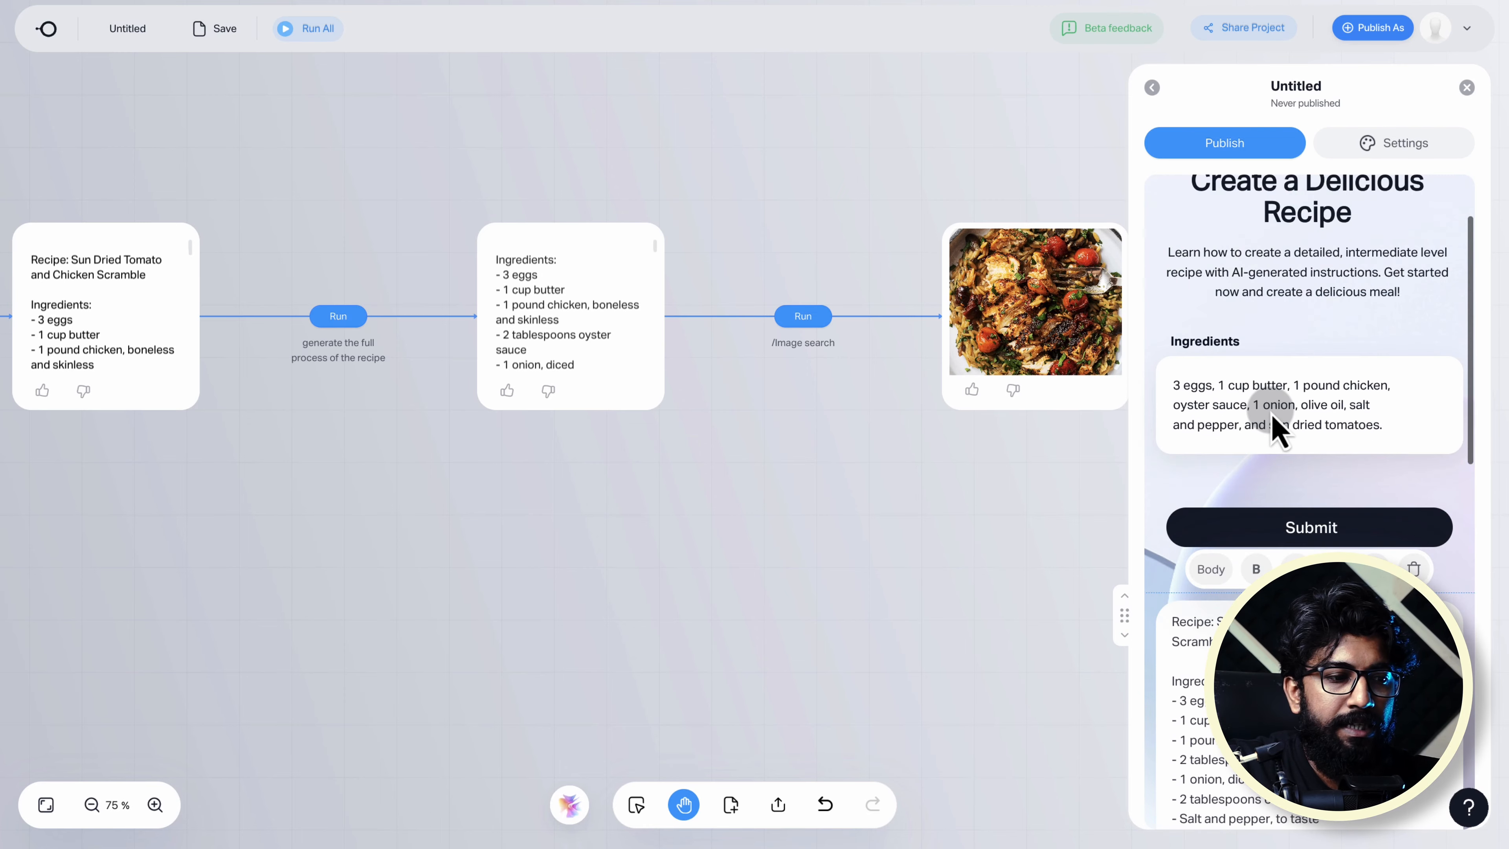
mouse_move(1021, 286)
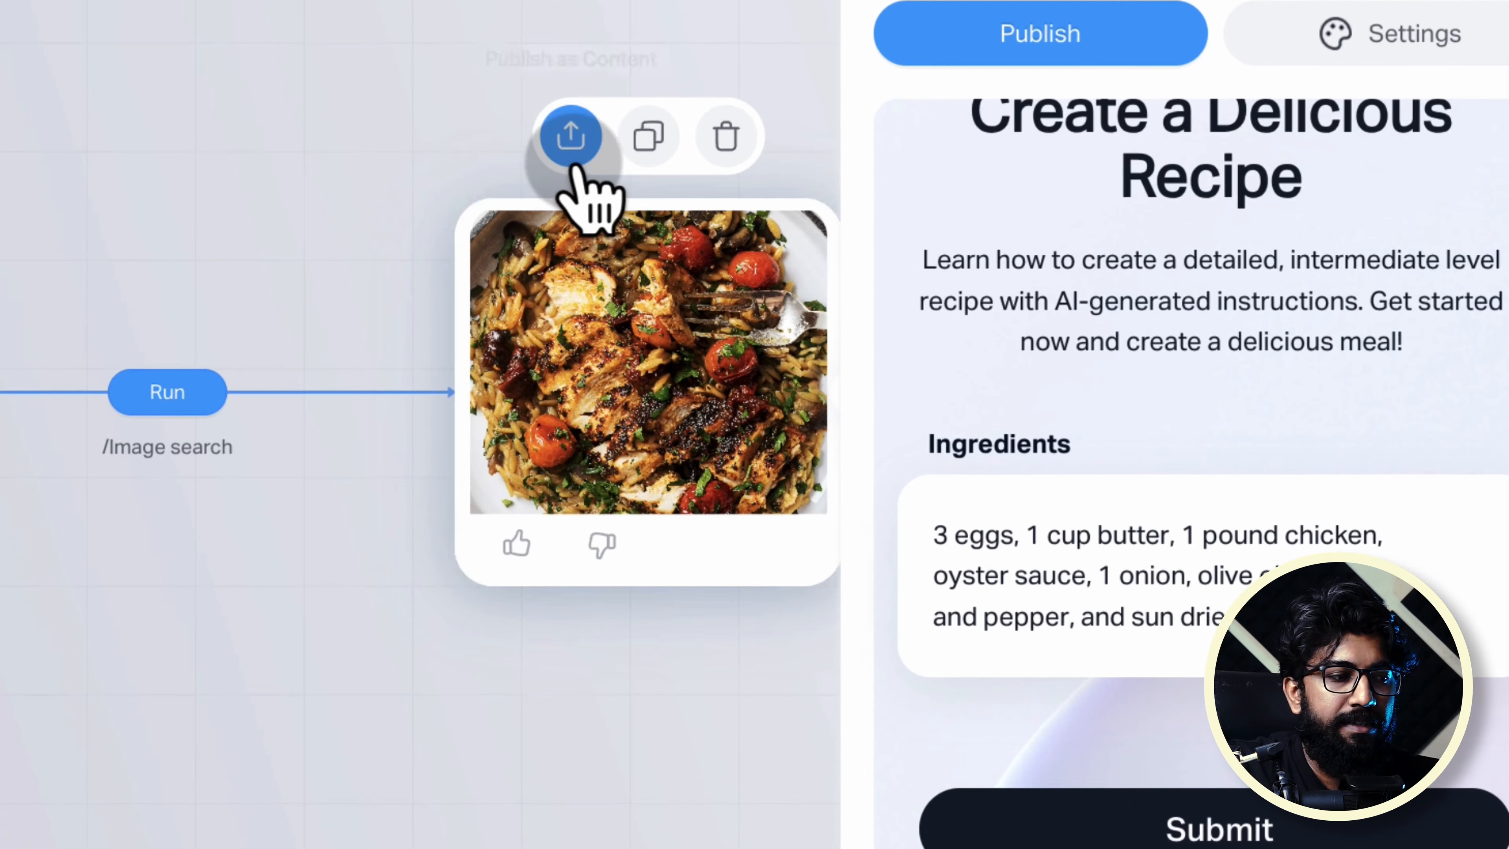
left_click(634, 144)
left_click(753, 223)
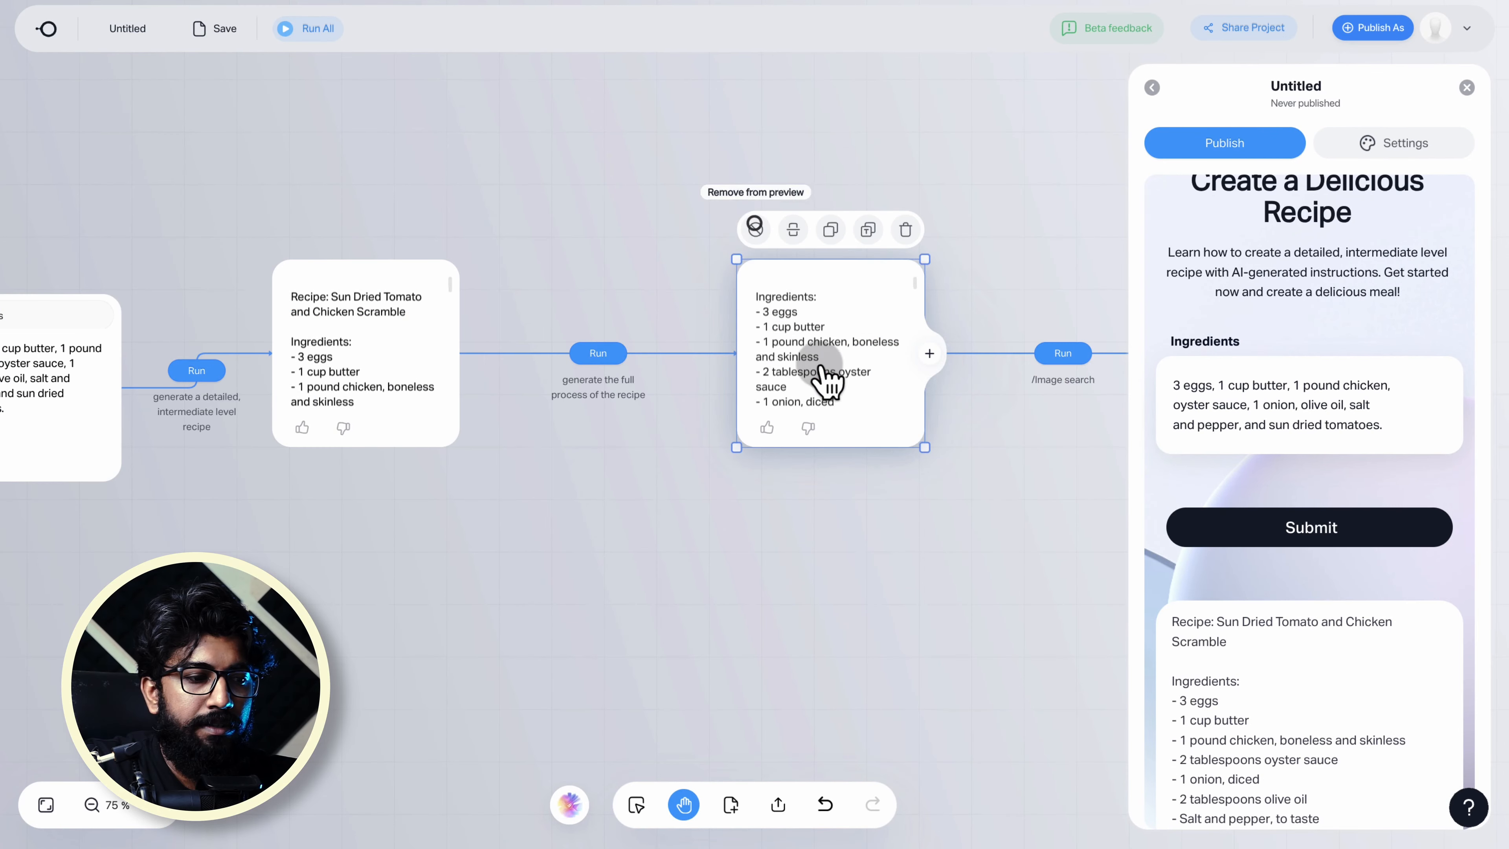
- Publish the dish image from the image search to the app preview as content and check the preview
left_click_drag(980, 549, 610, 549)
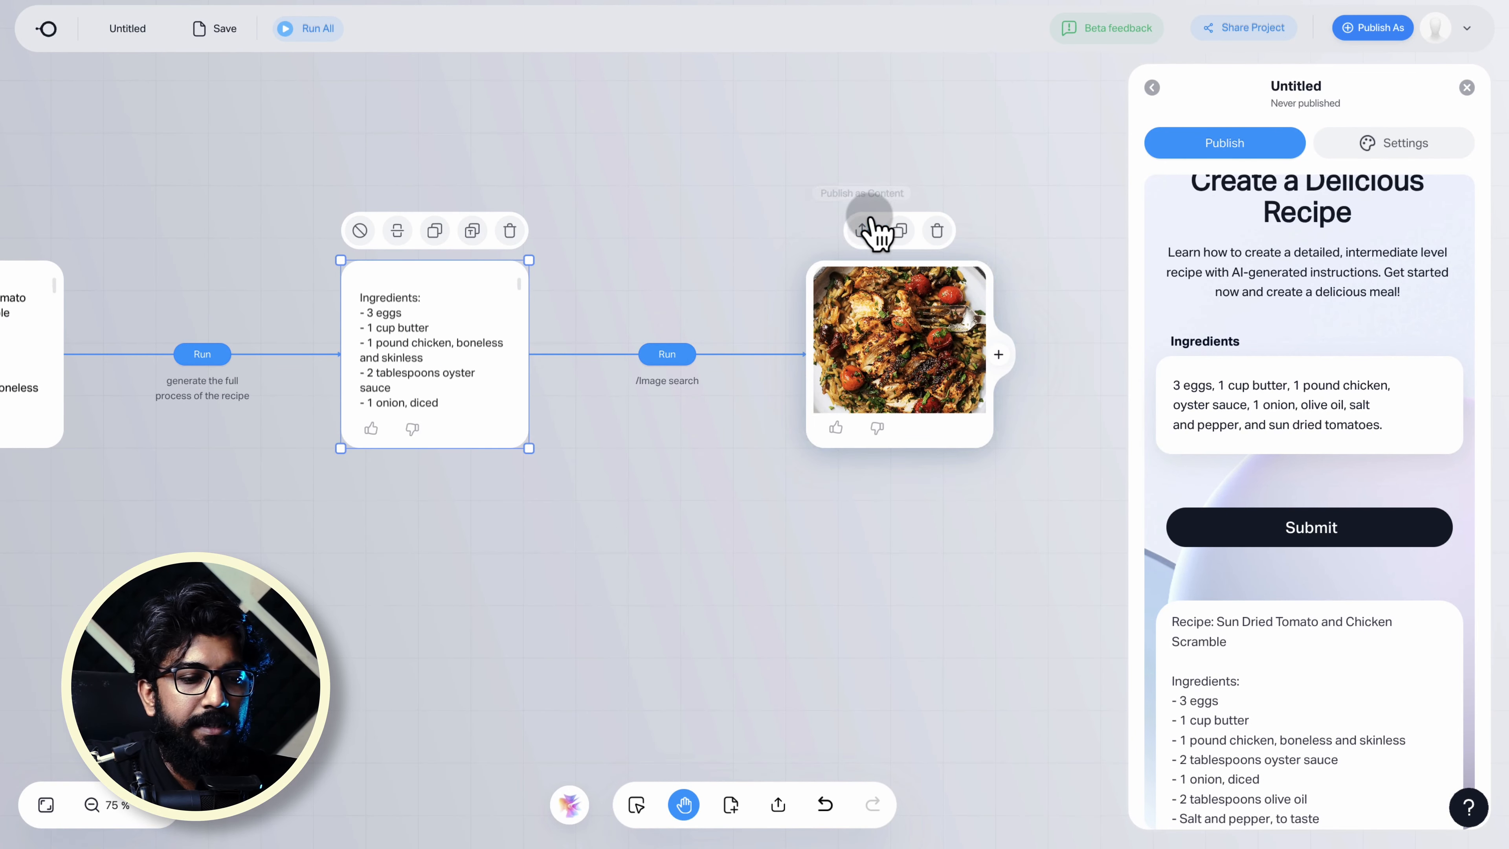
left_click(862, 231)
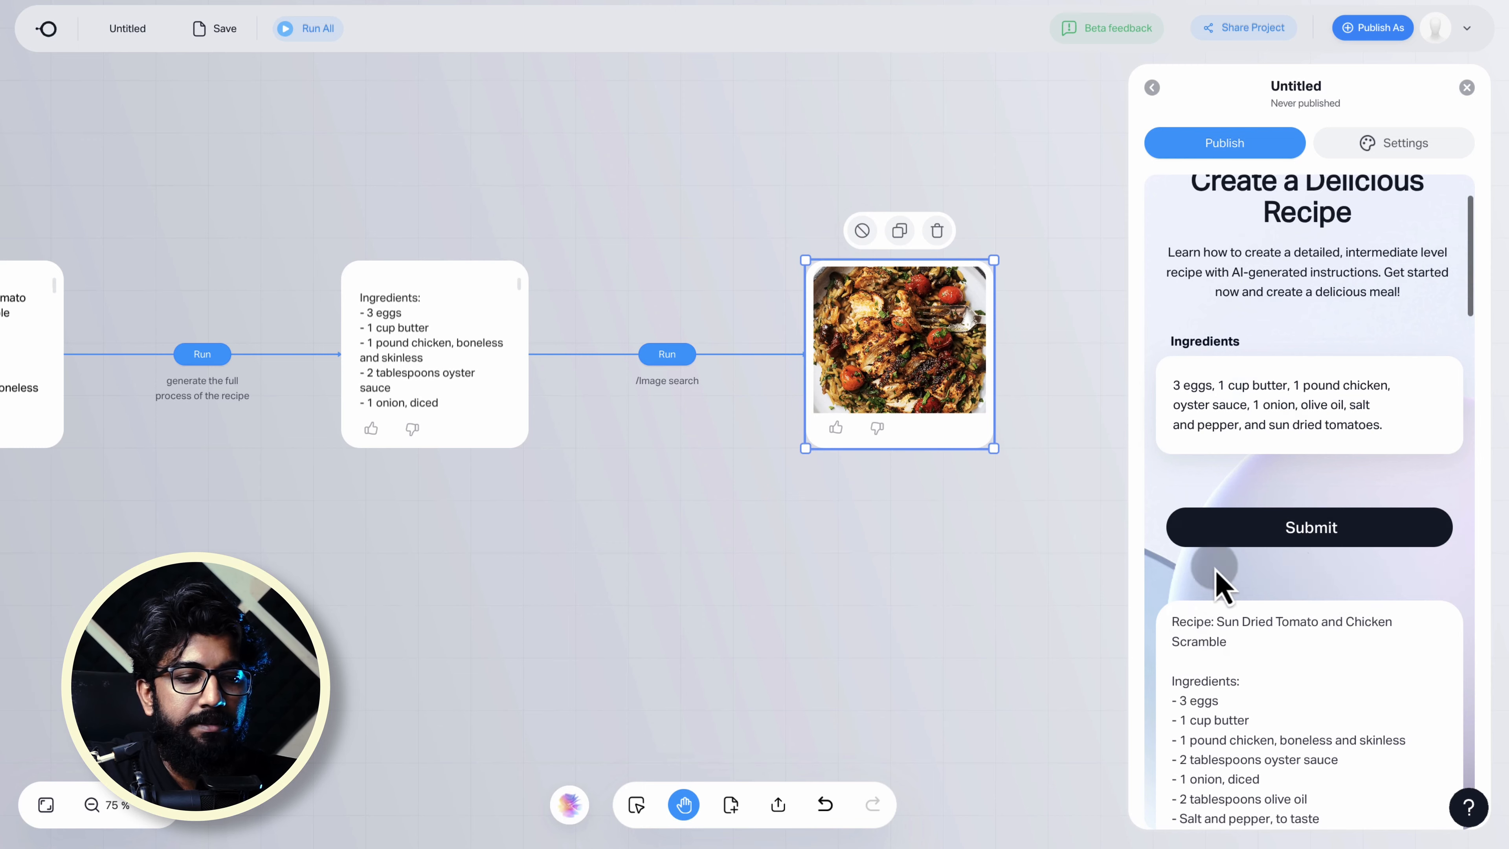
scroll(1284, 594, "down", 15)
scroll(1277, 601, "down", 5)
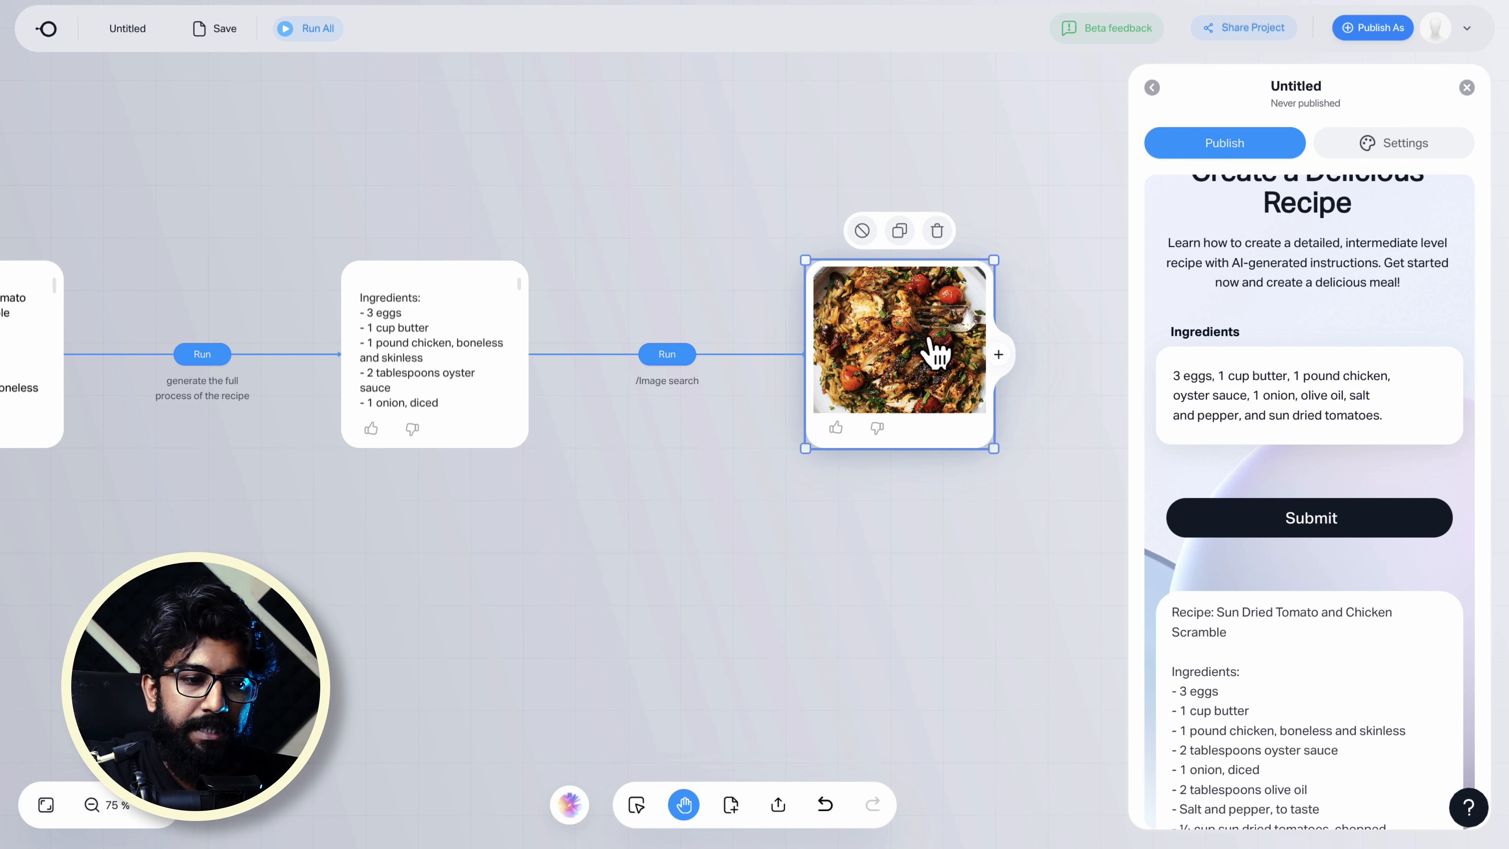
scroll(1227, 455, "up", 2)
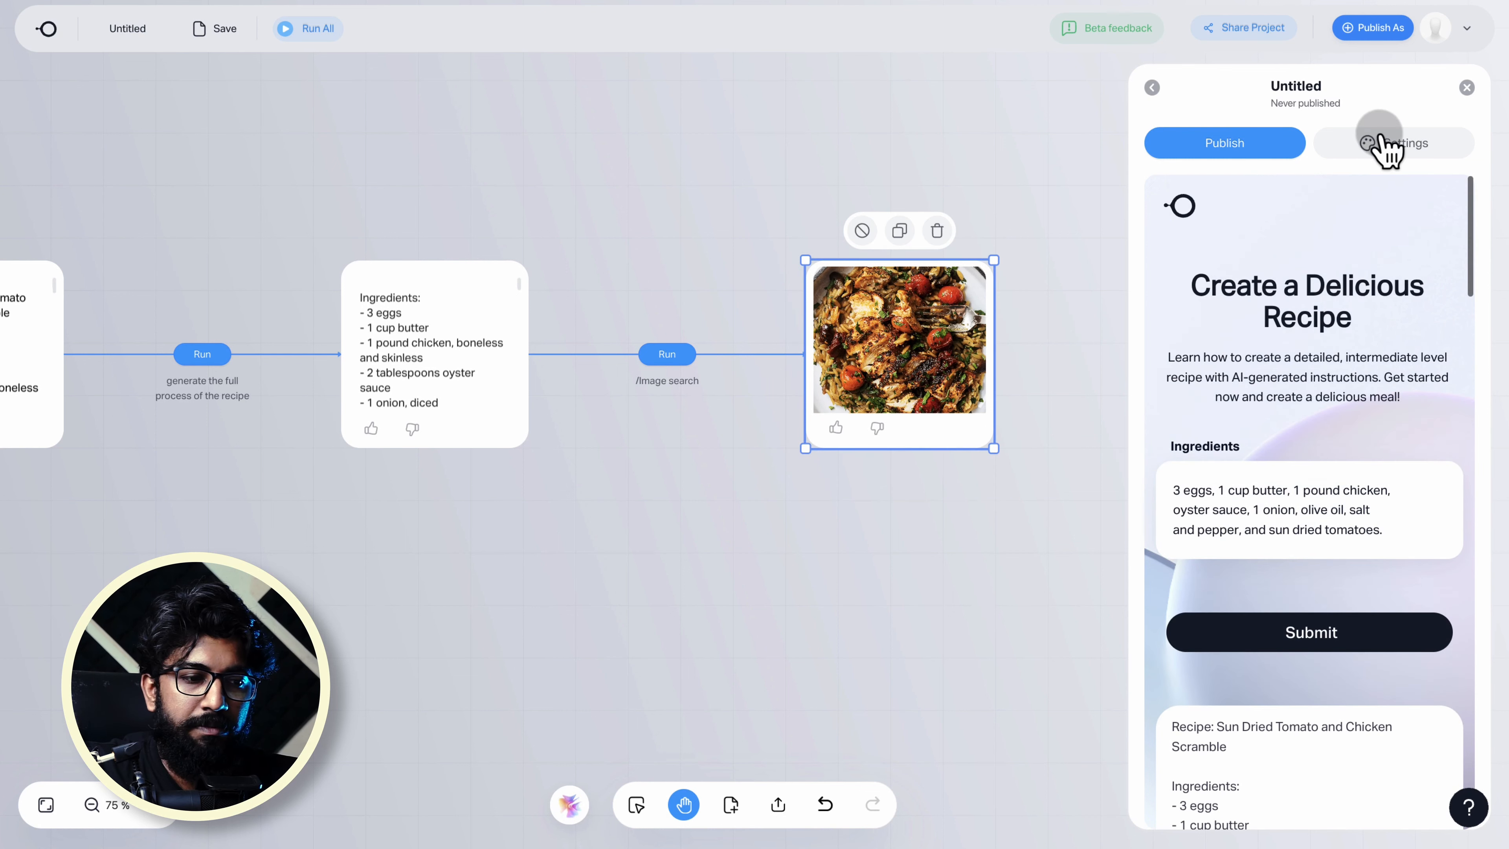
- Set the app's color theme to Dark in the publish settings and return to the app preview
left_click(1384, 146)
left_click(1394, 233)
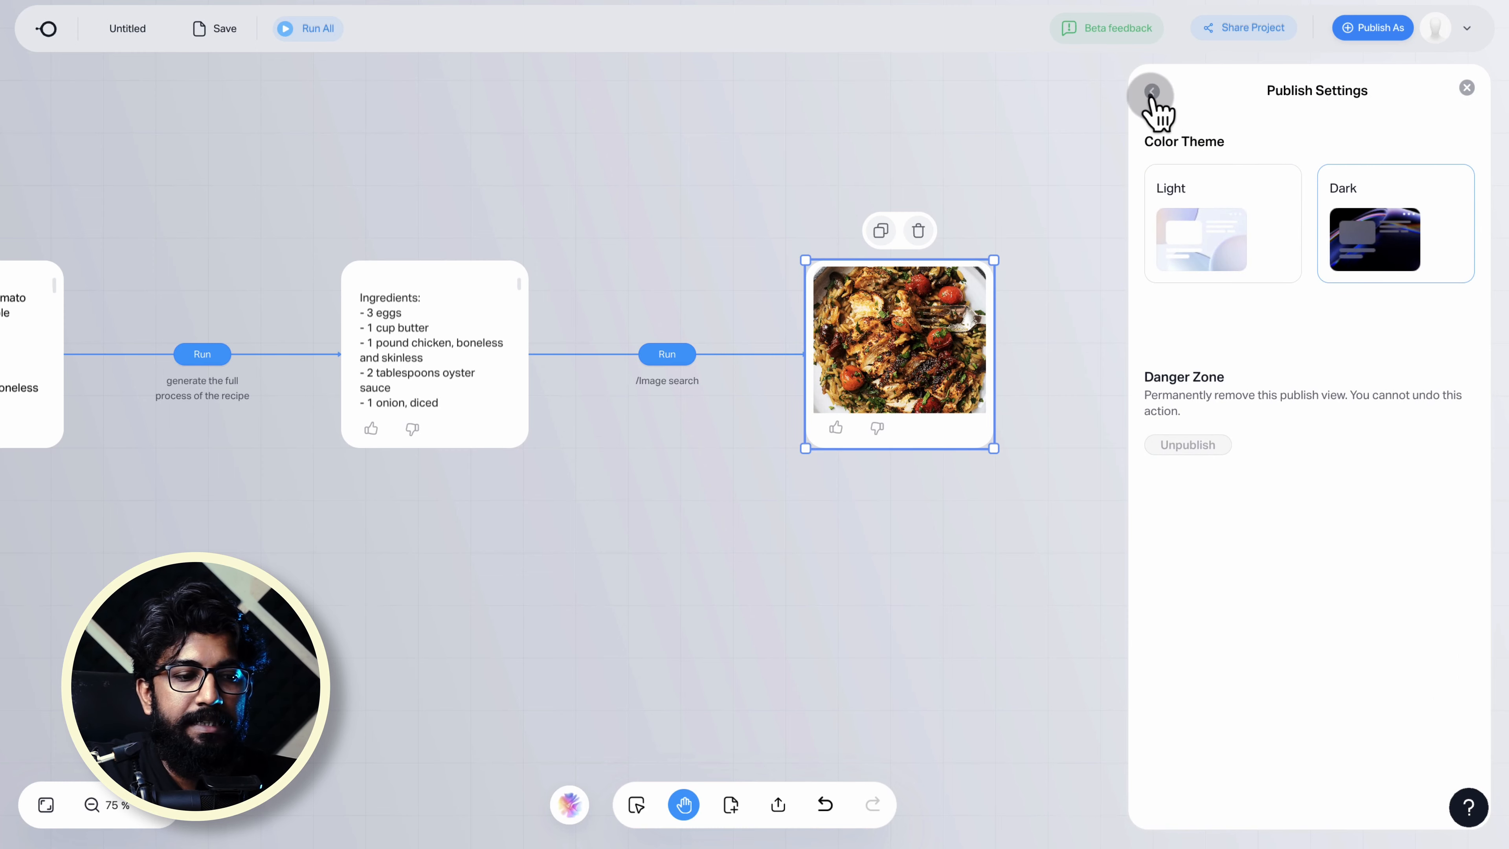
left_click(1157, 110)
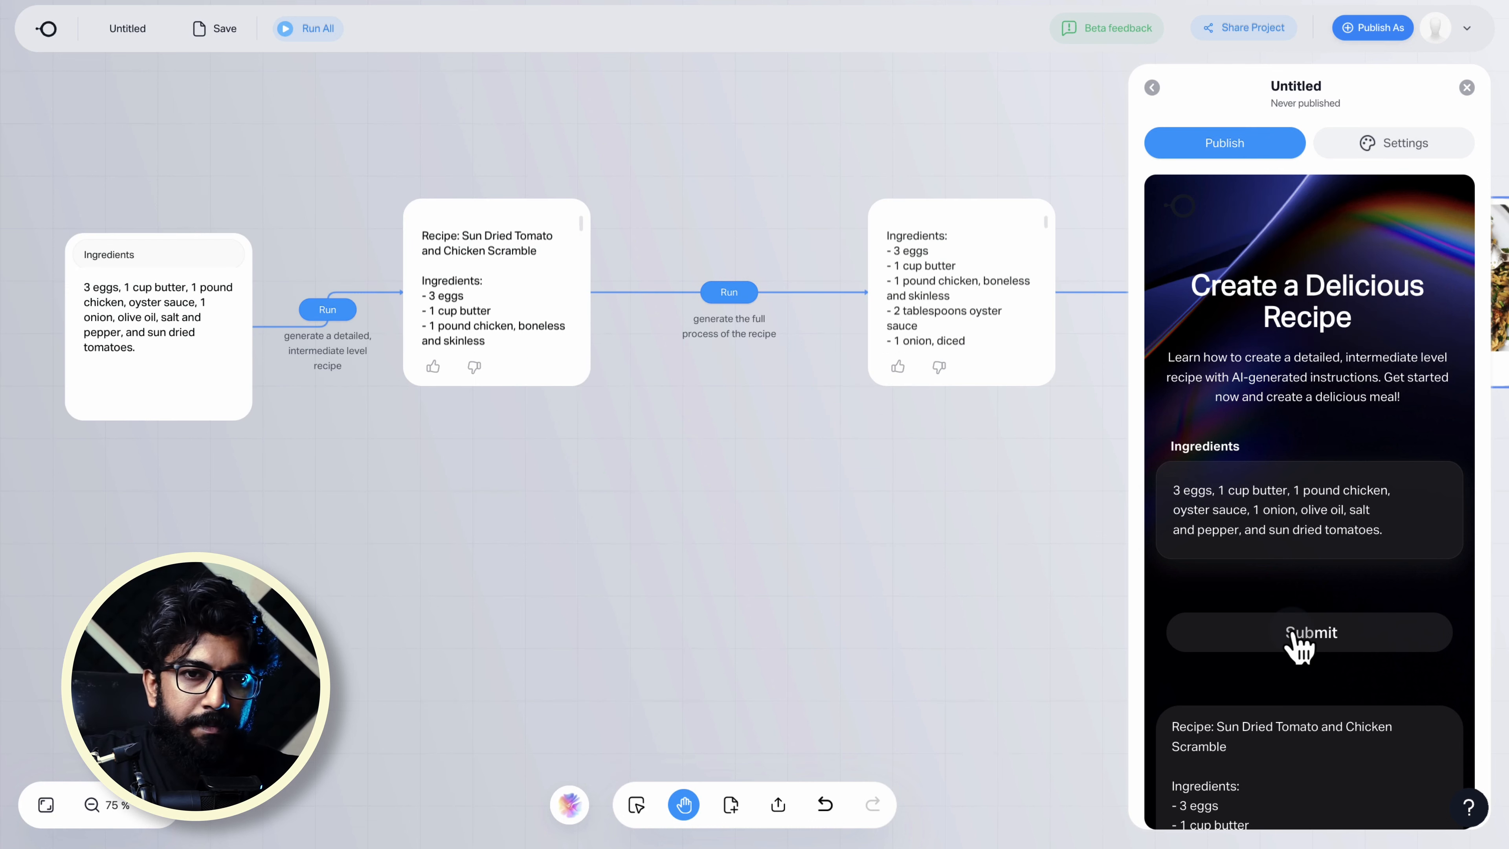
- Review the dark recipe app preview, publish the app and copy its share link
mouse_move(1277, 517)
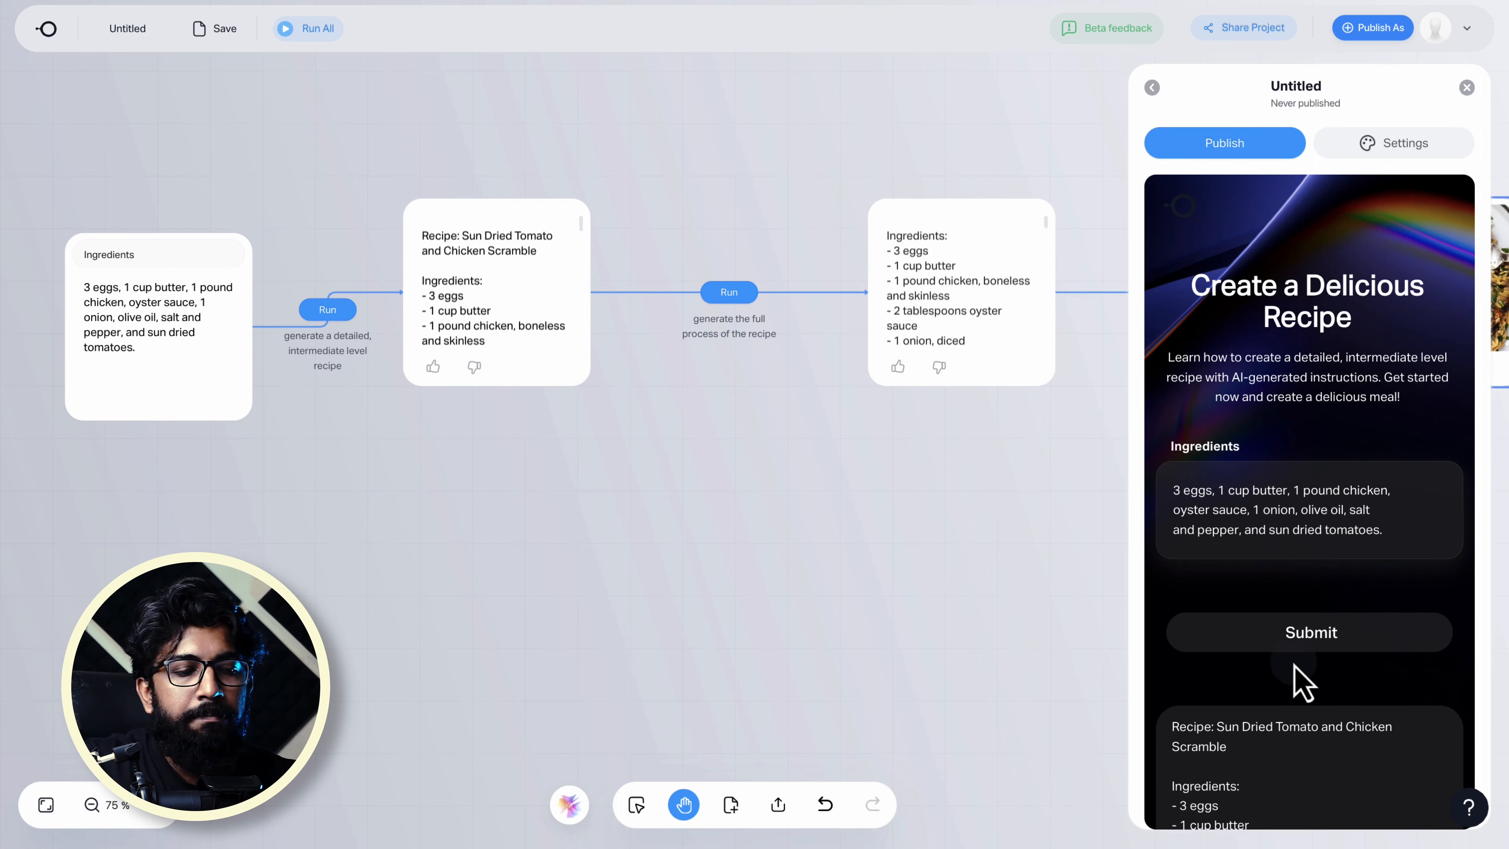
scroll(1286, 683, "down", 15)
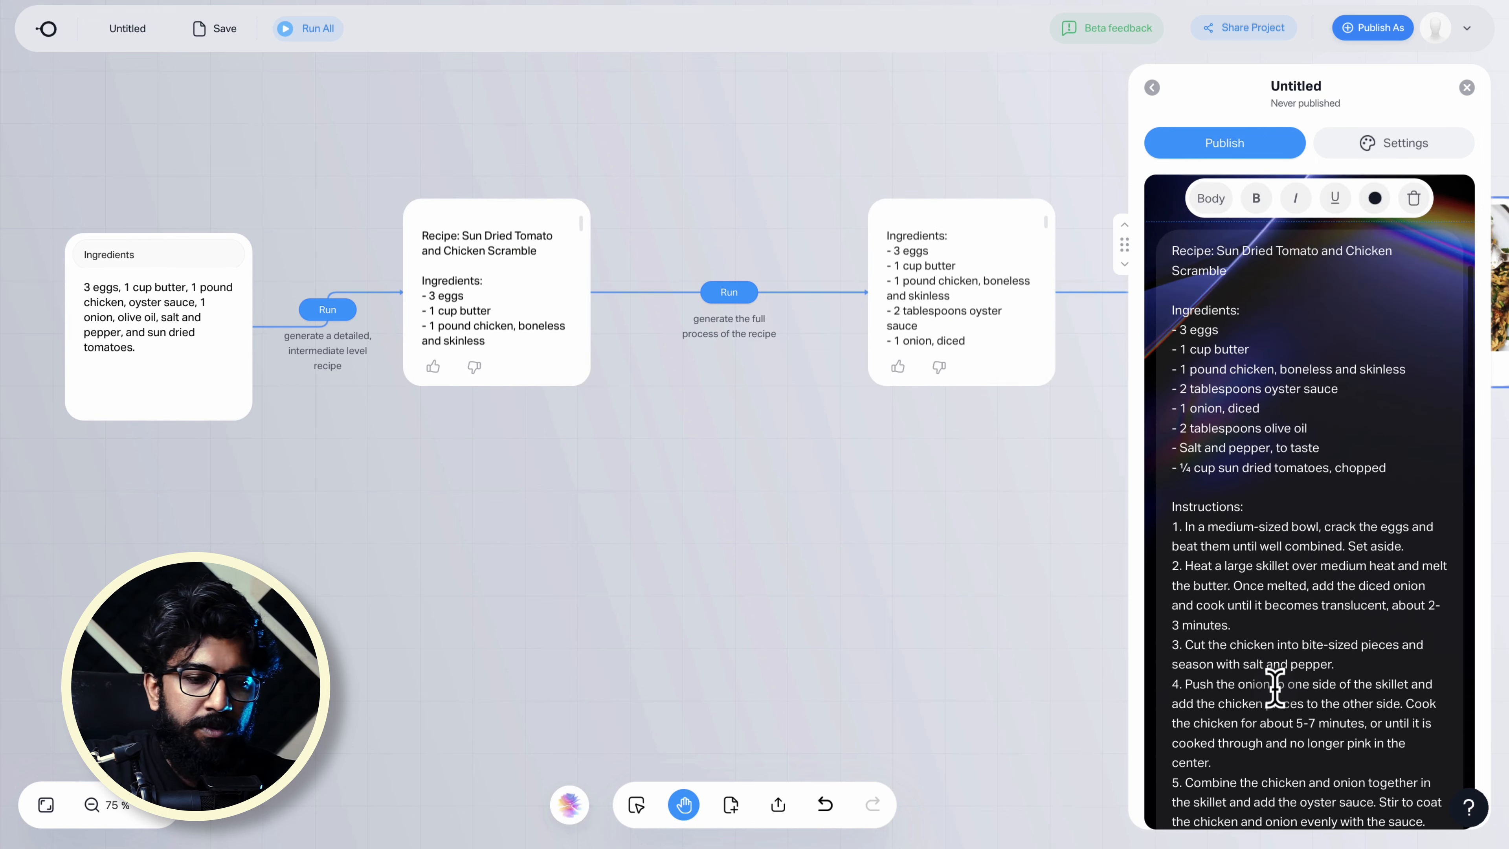
scroll(1274, 686, "up", 15)
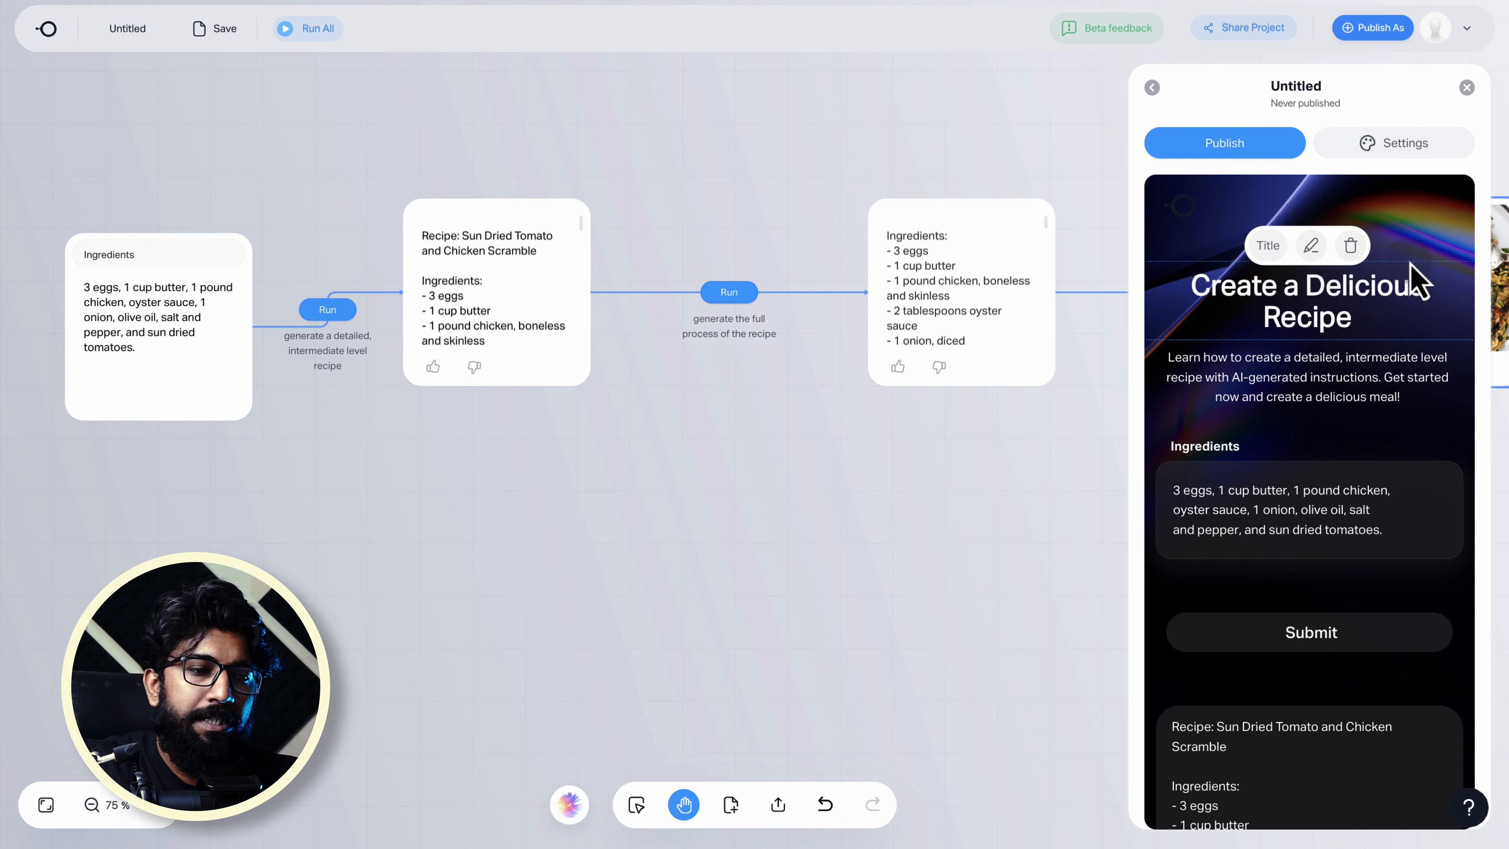
left_click(1235, 150)
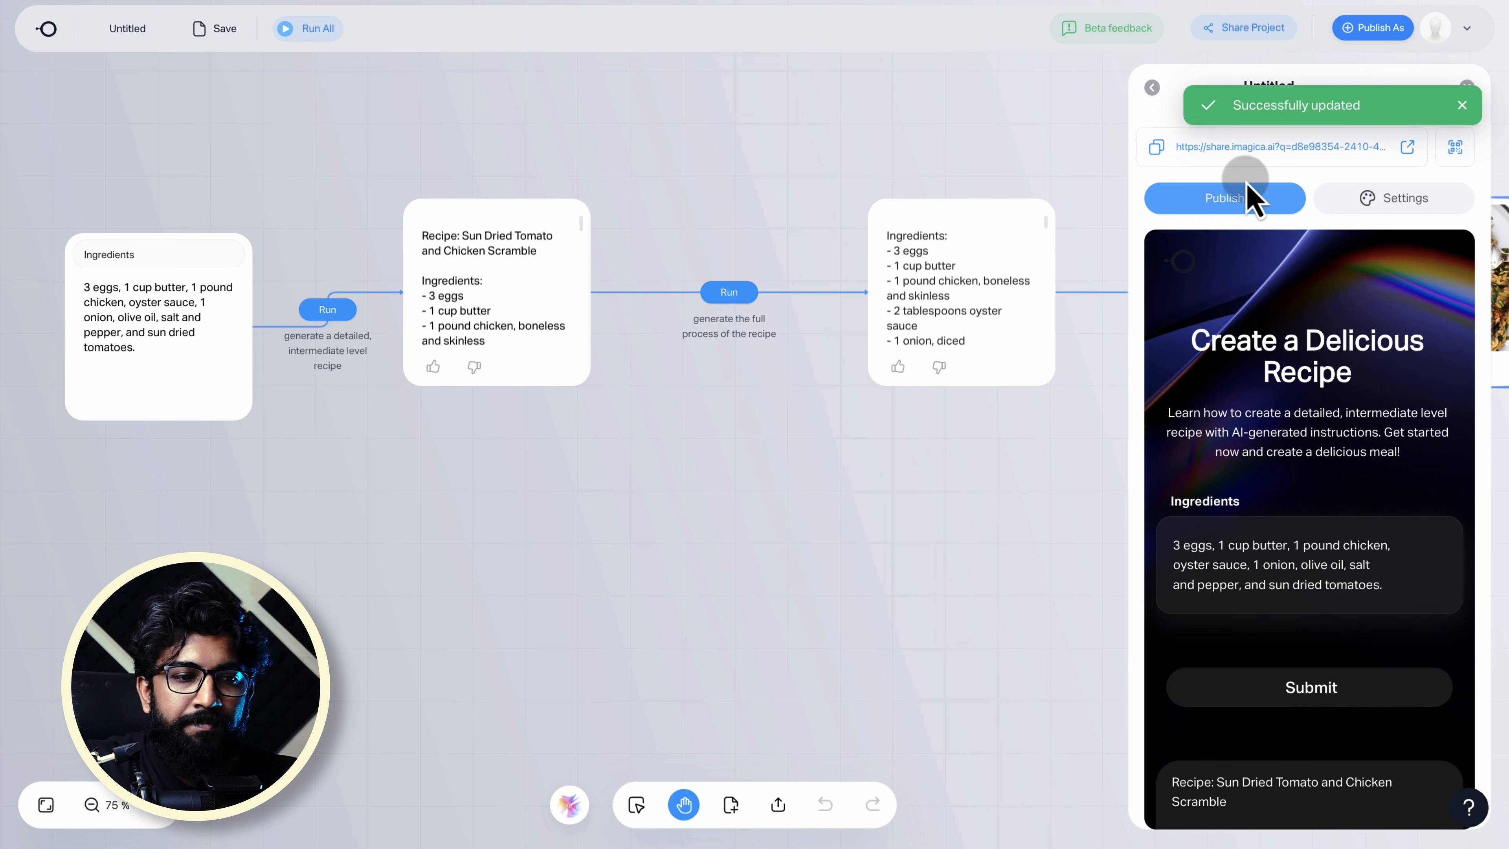
left_click(1156, 149)
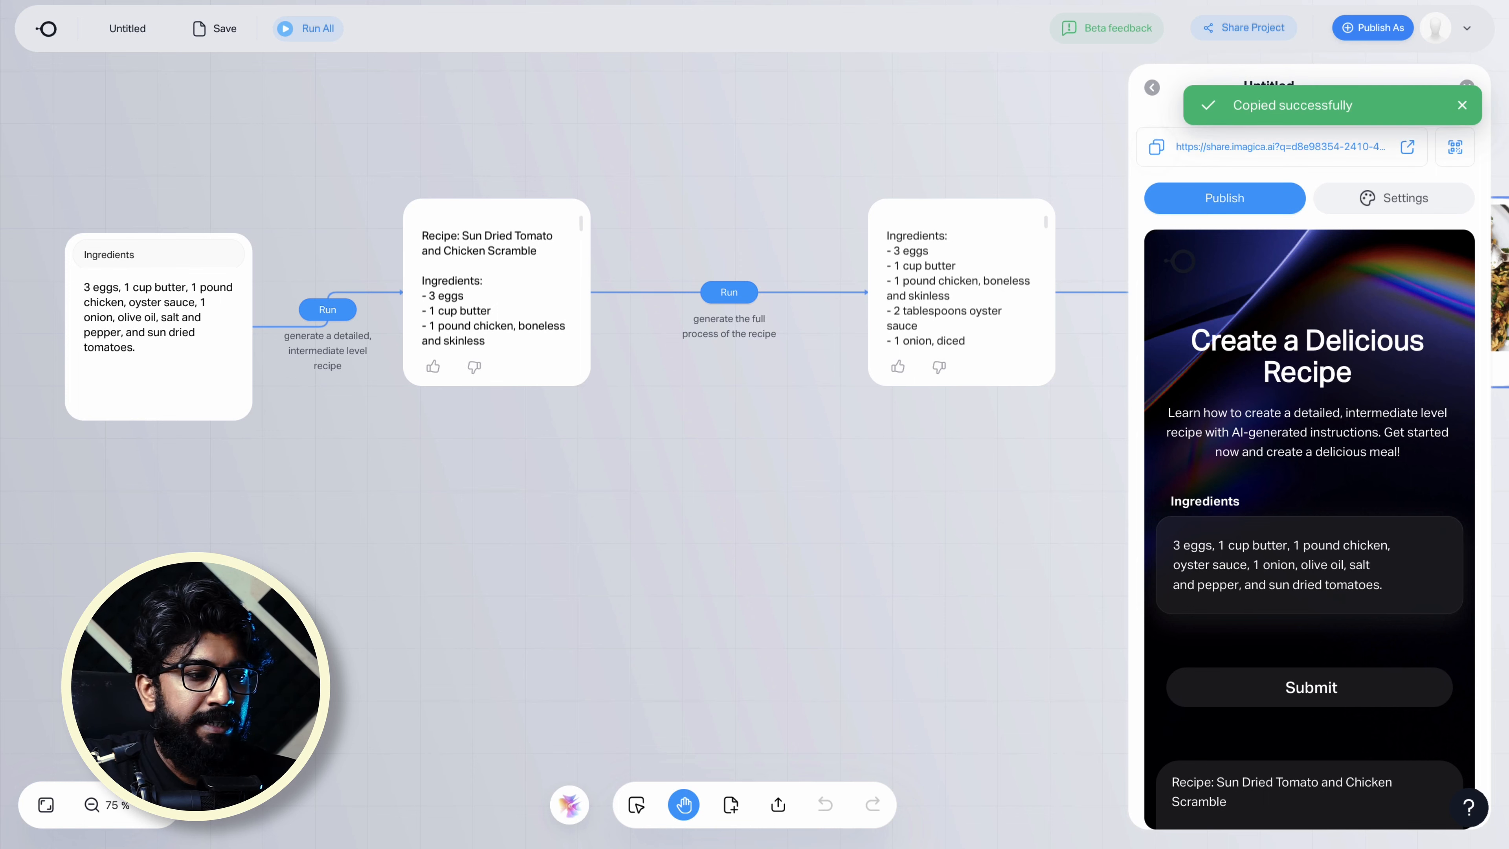
- Open the copied share link in a new browser tab and enter "nood" in the Ingredients field
key("super+t")
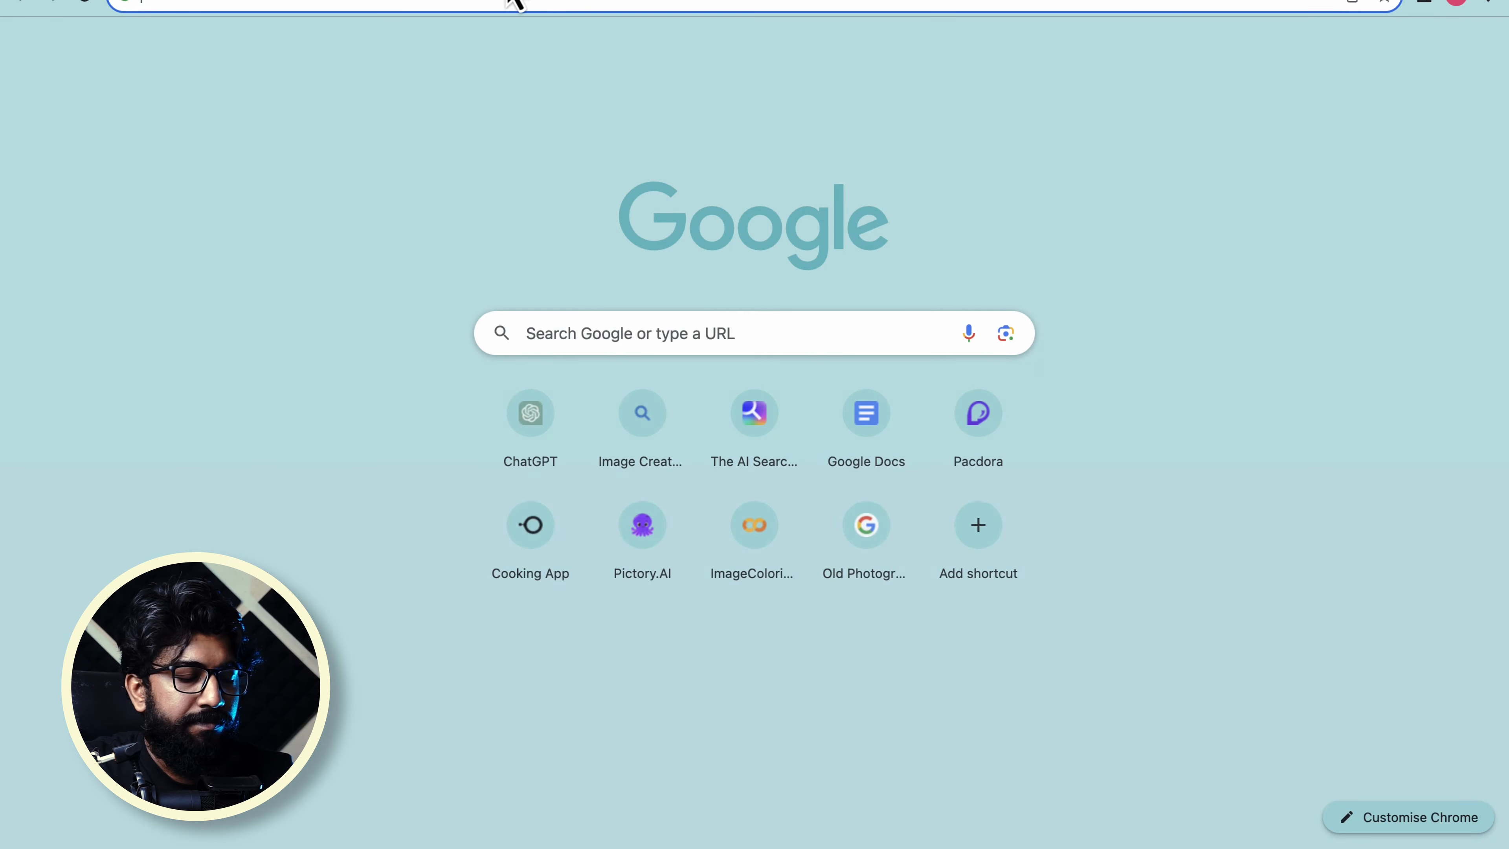
key("super+v")
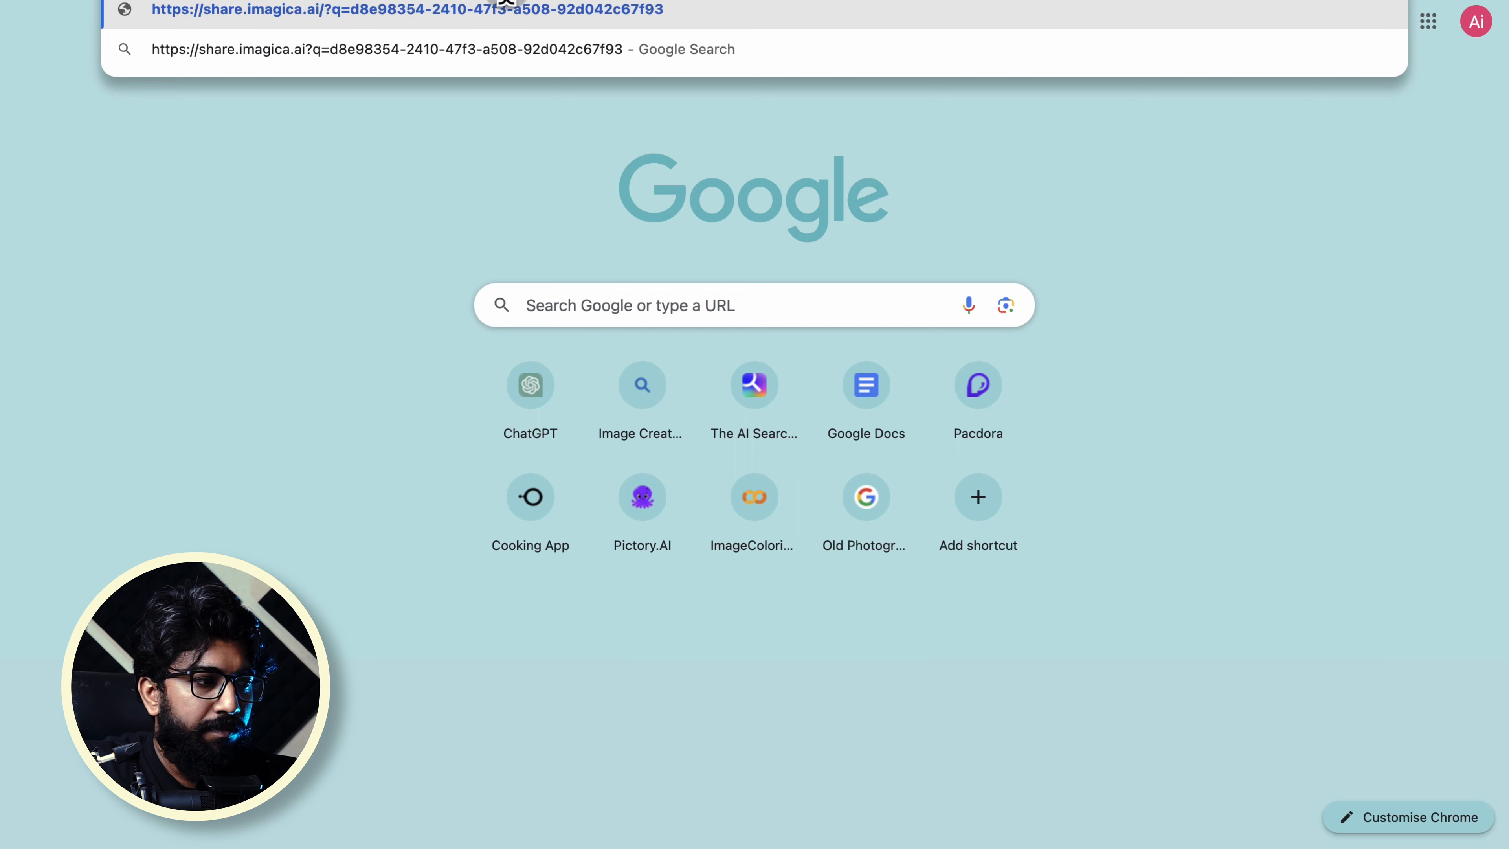
key("Return")
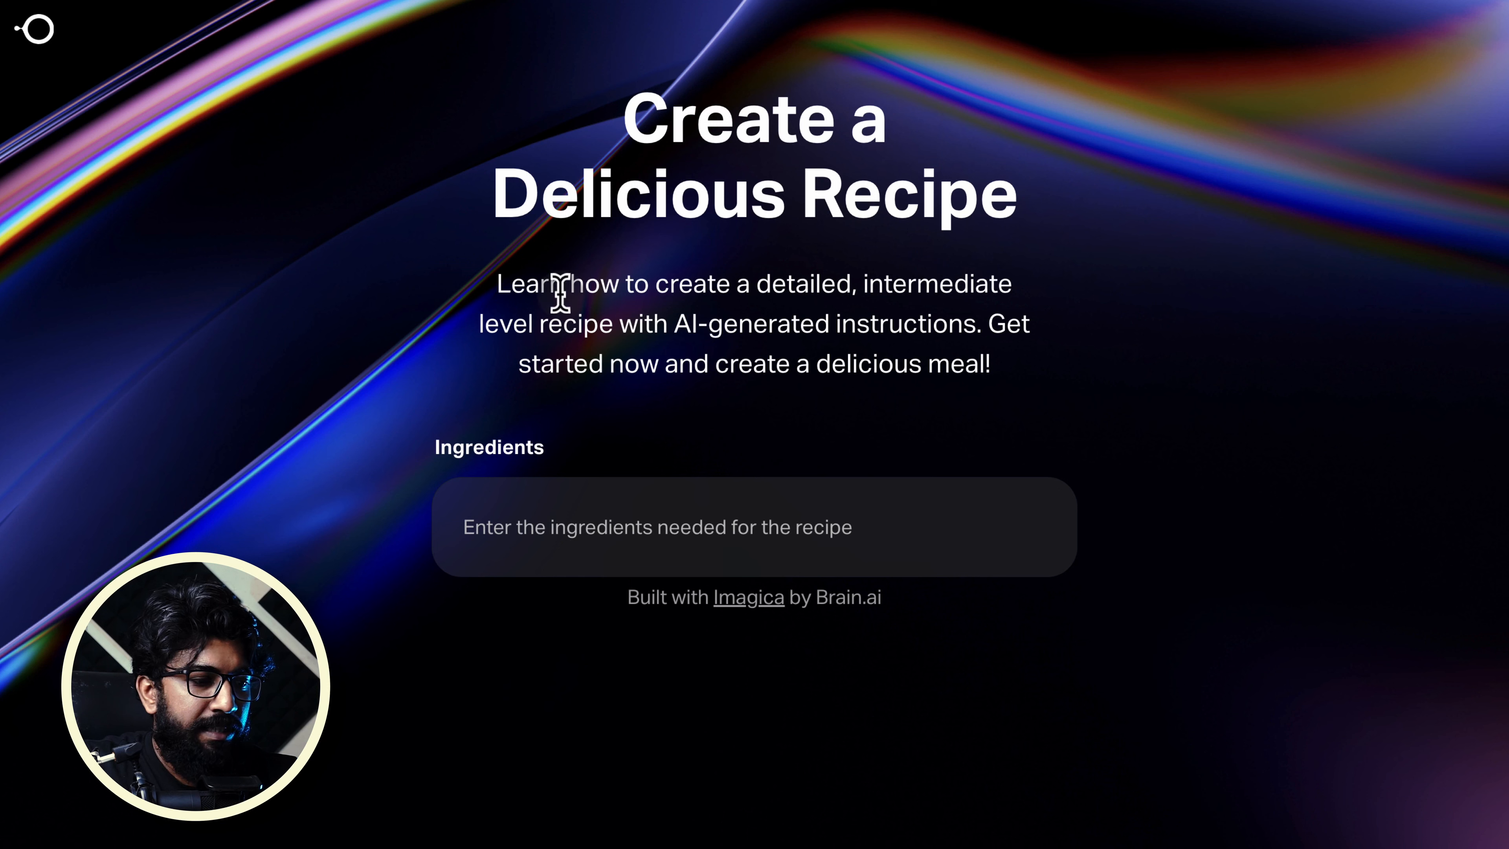
left_click(585, 529)
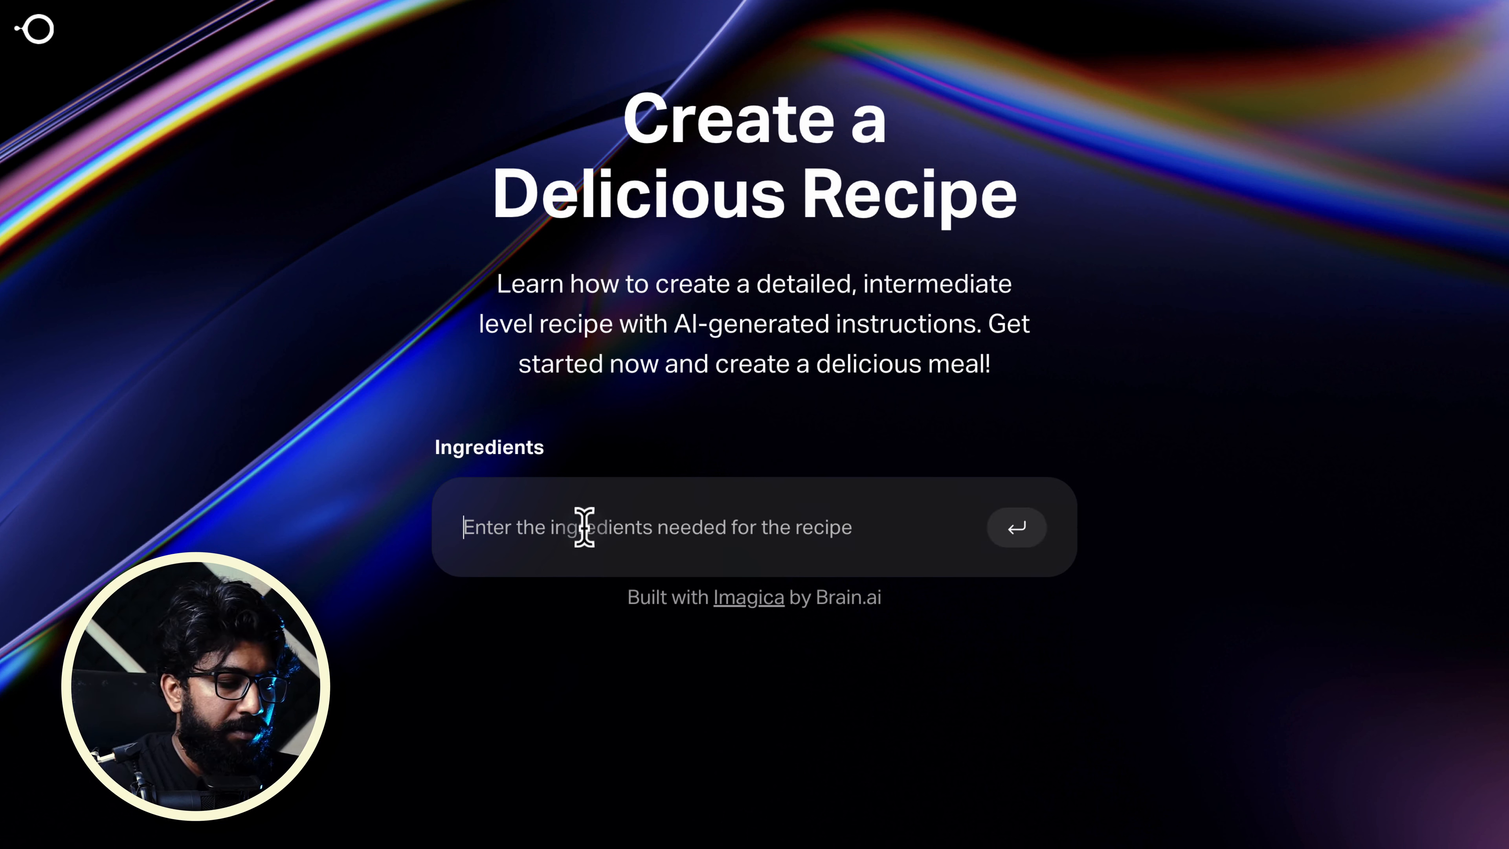
type("nood")
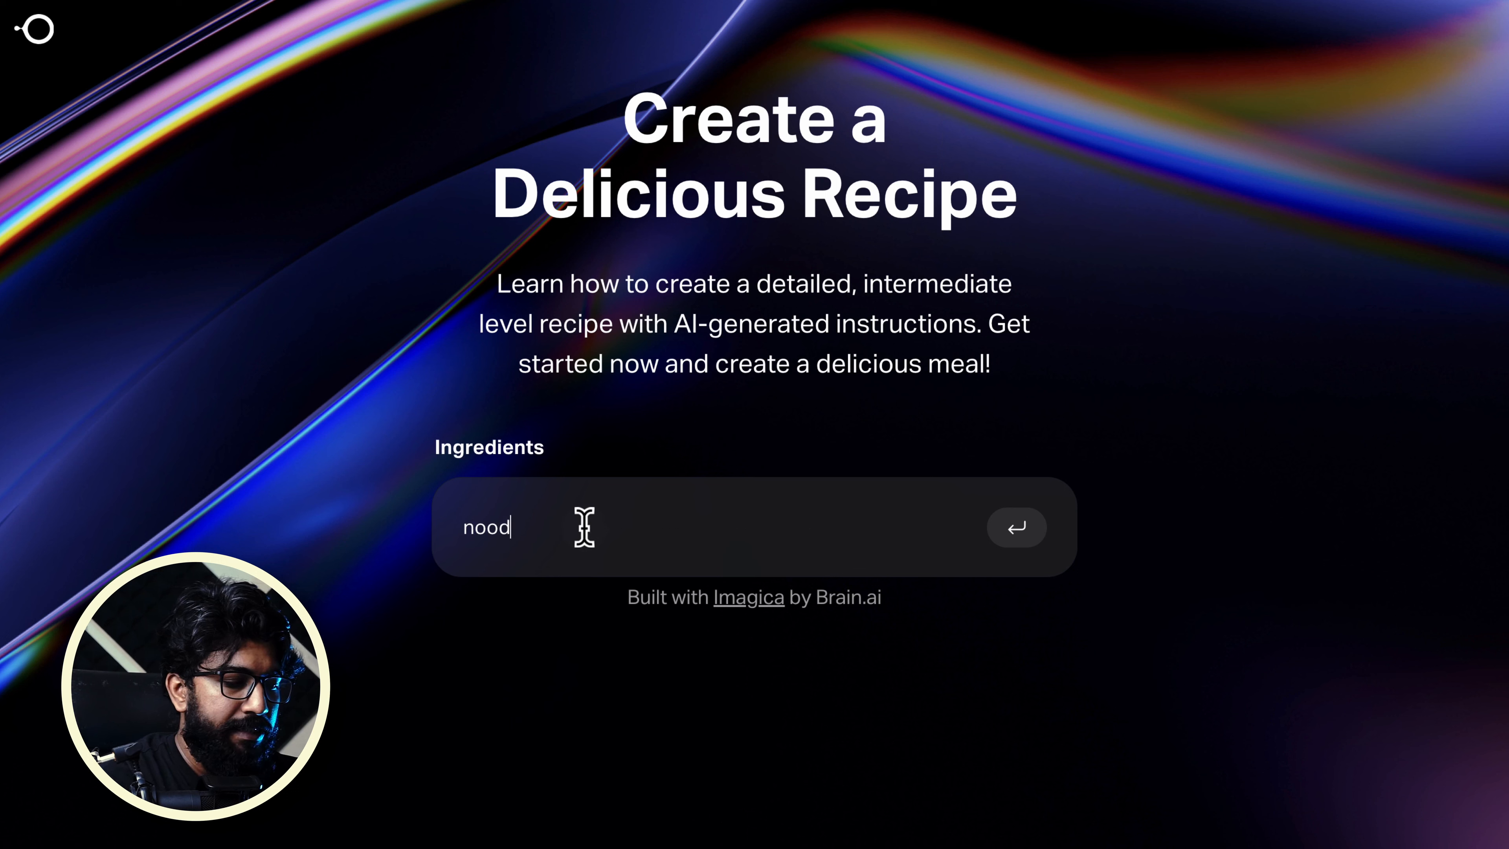
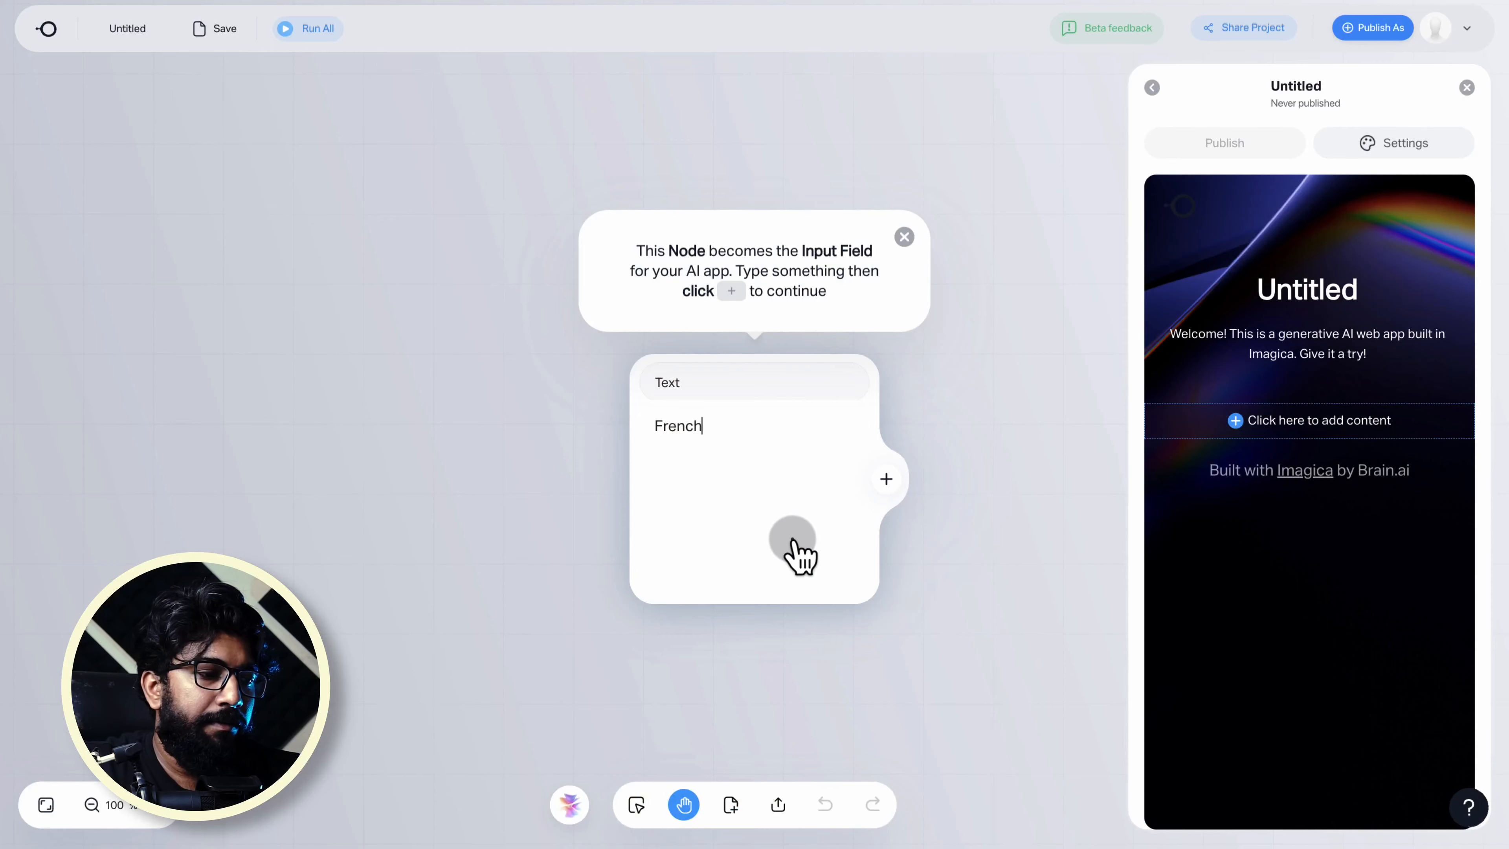
- Connect a function to the "French" input node that generates the chosen language's complete alphabet in upper and lower case, and run it
left_click_drag(793, 538, 547, 437)
left_click(640, 381)
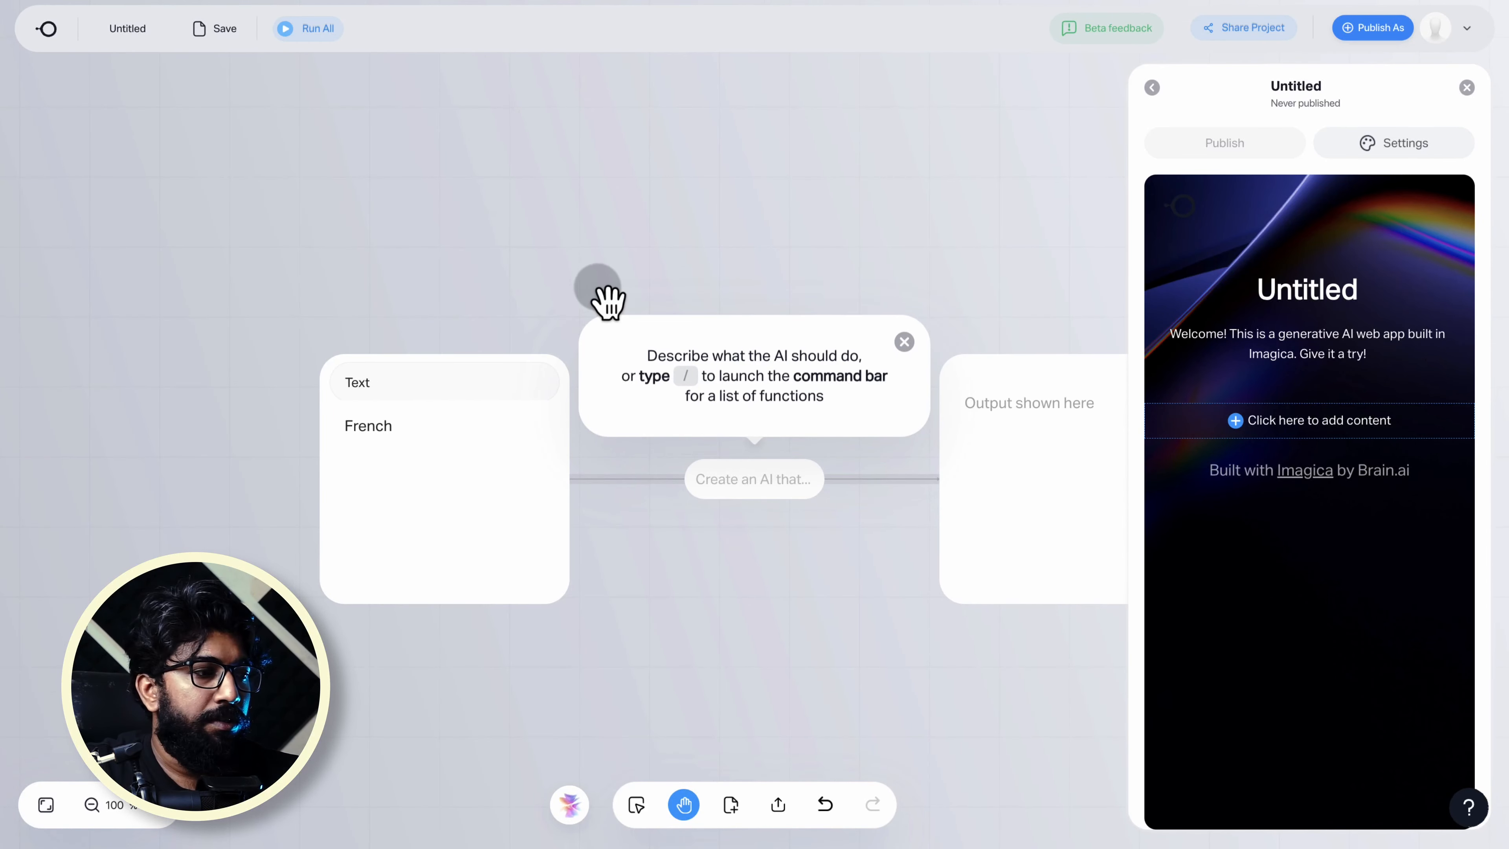
left_click(416, 508)
left_click(735, 419)
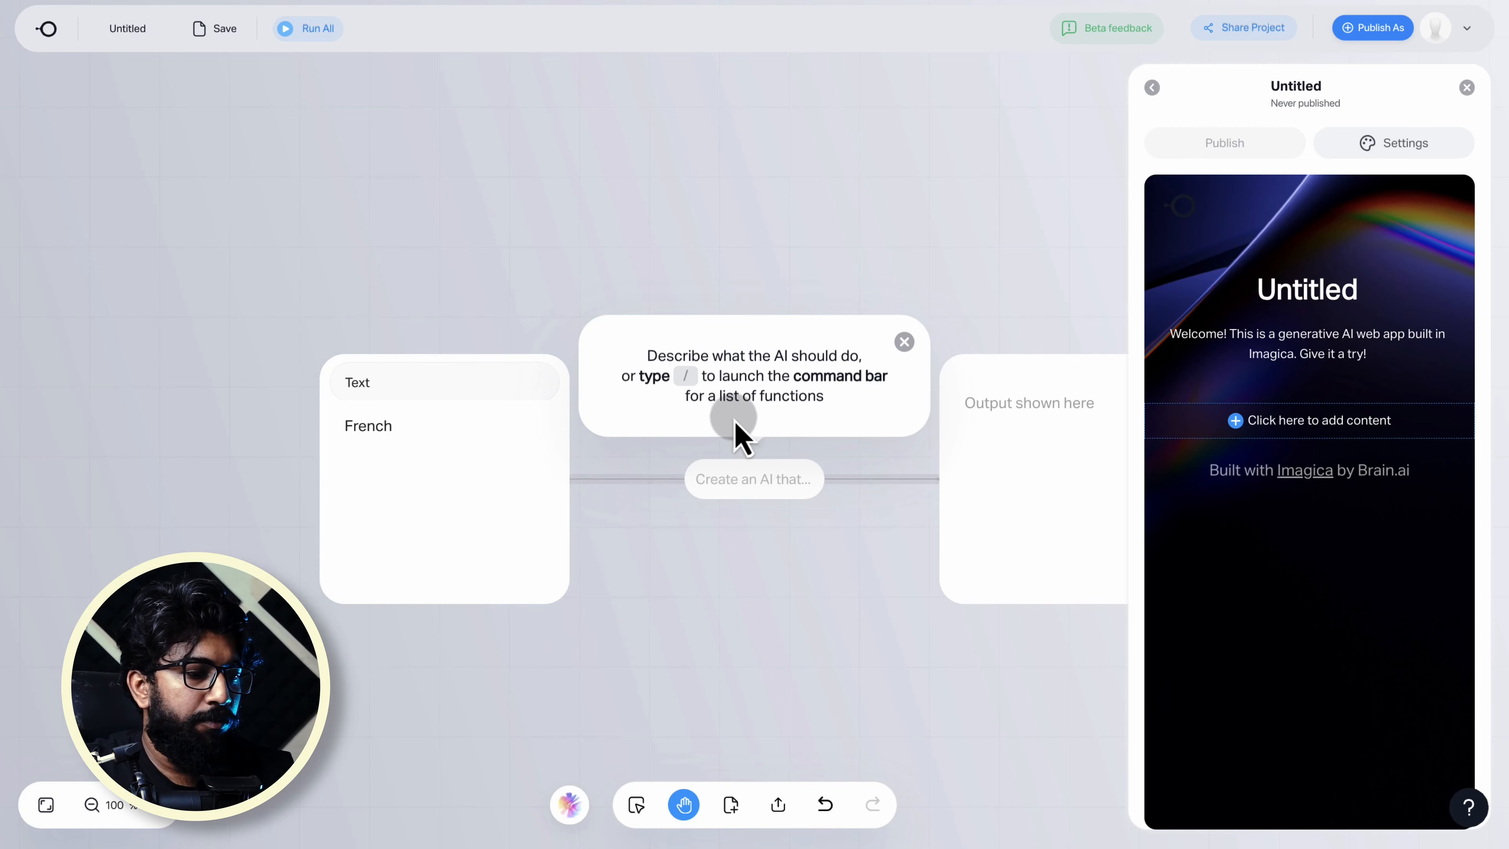
type("generate the complete list of the alphabet in the chosen language, both in upper and lower case if applicable. give a heading of the language name.")
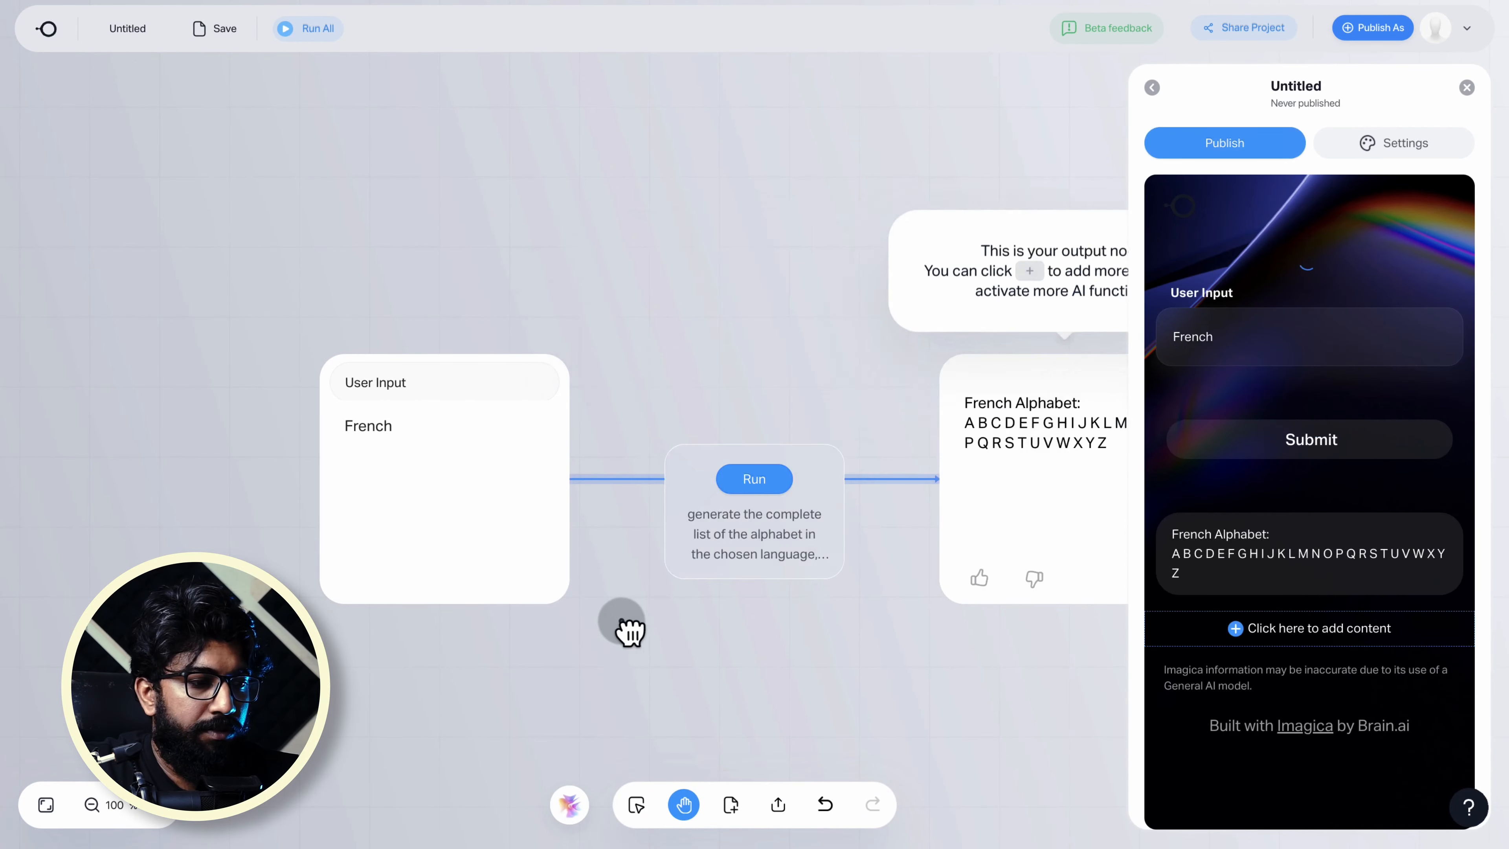
left_click_drag(623, 628, 437, 421)
mouse_move(897, 282)
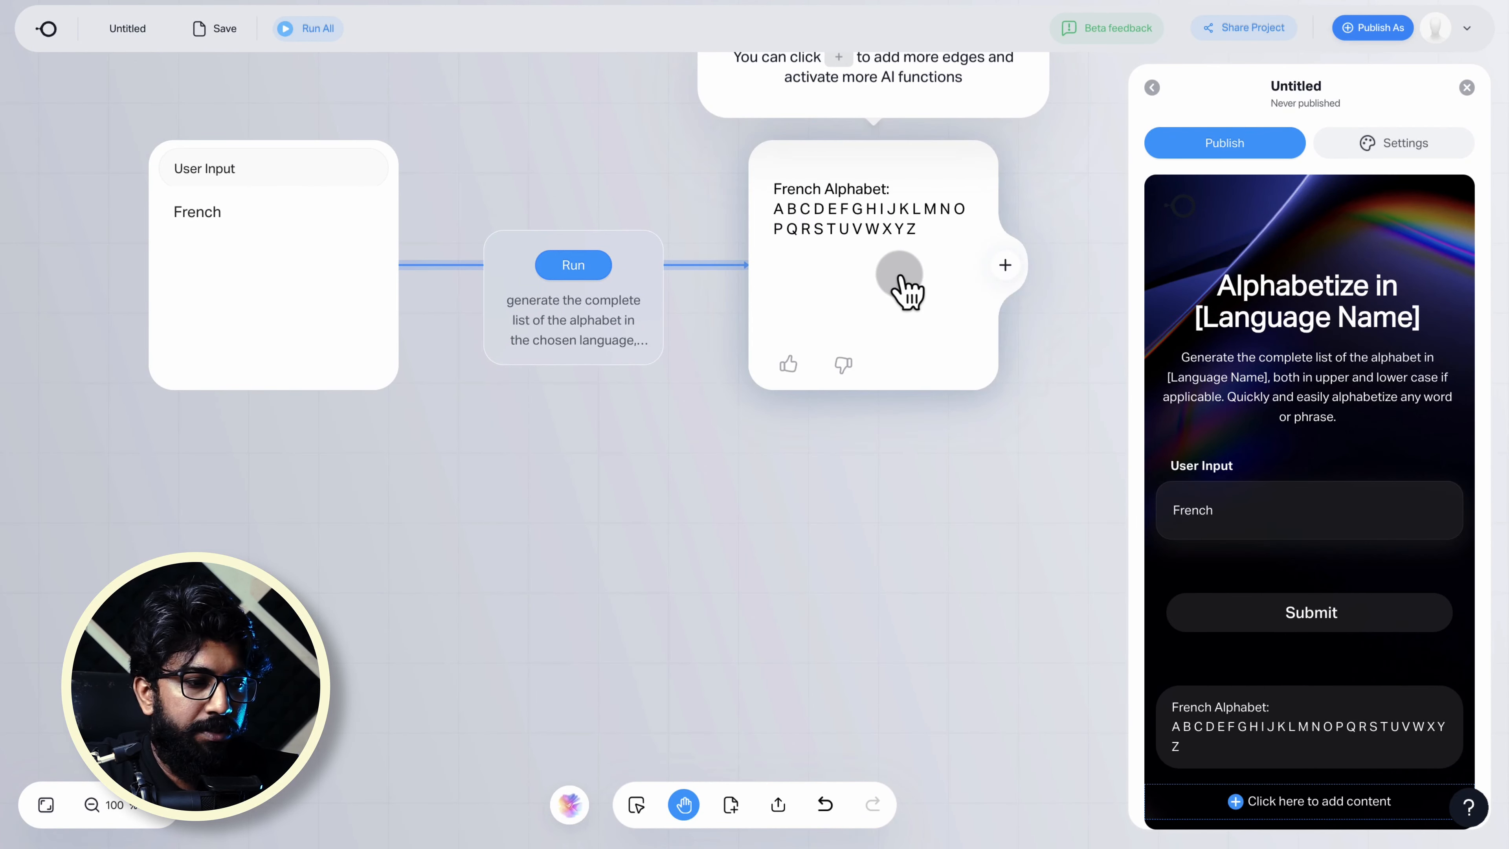
left_click_drag(1040, 419, 976, 434)
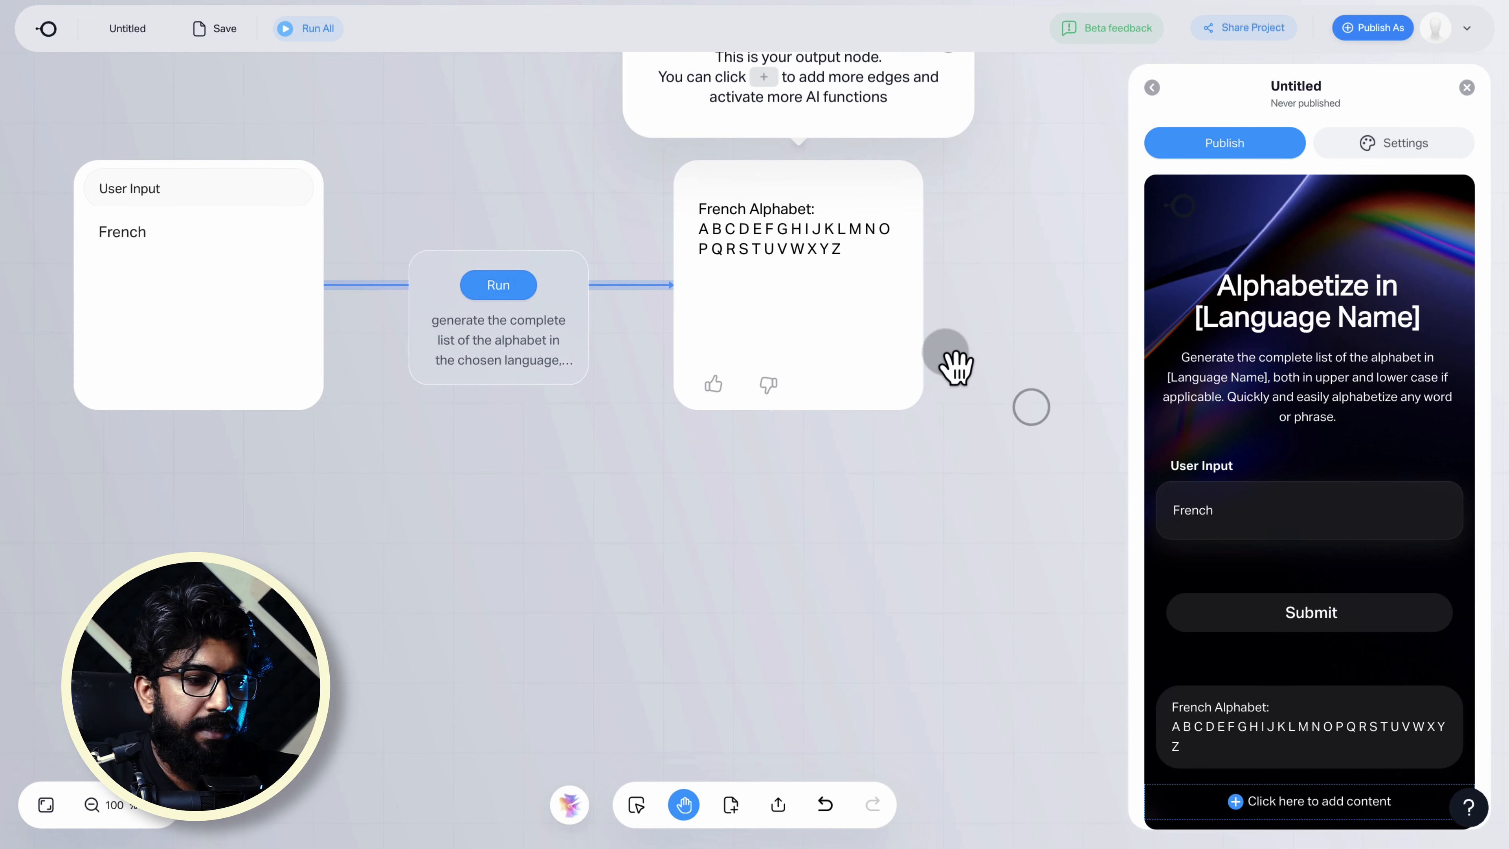
- Search the functions for "youtube", add the YouTube function after the French alphabet output and run it
mouse_move(937, 320)
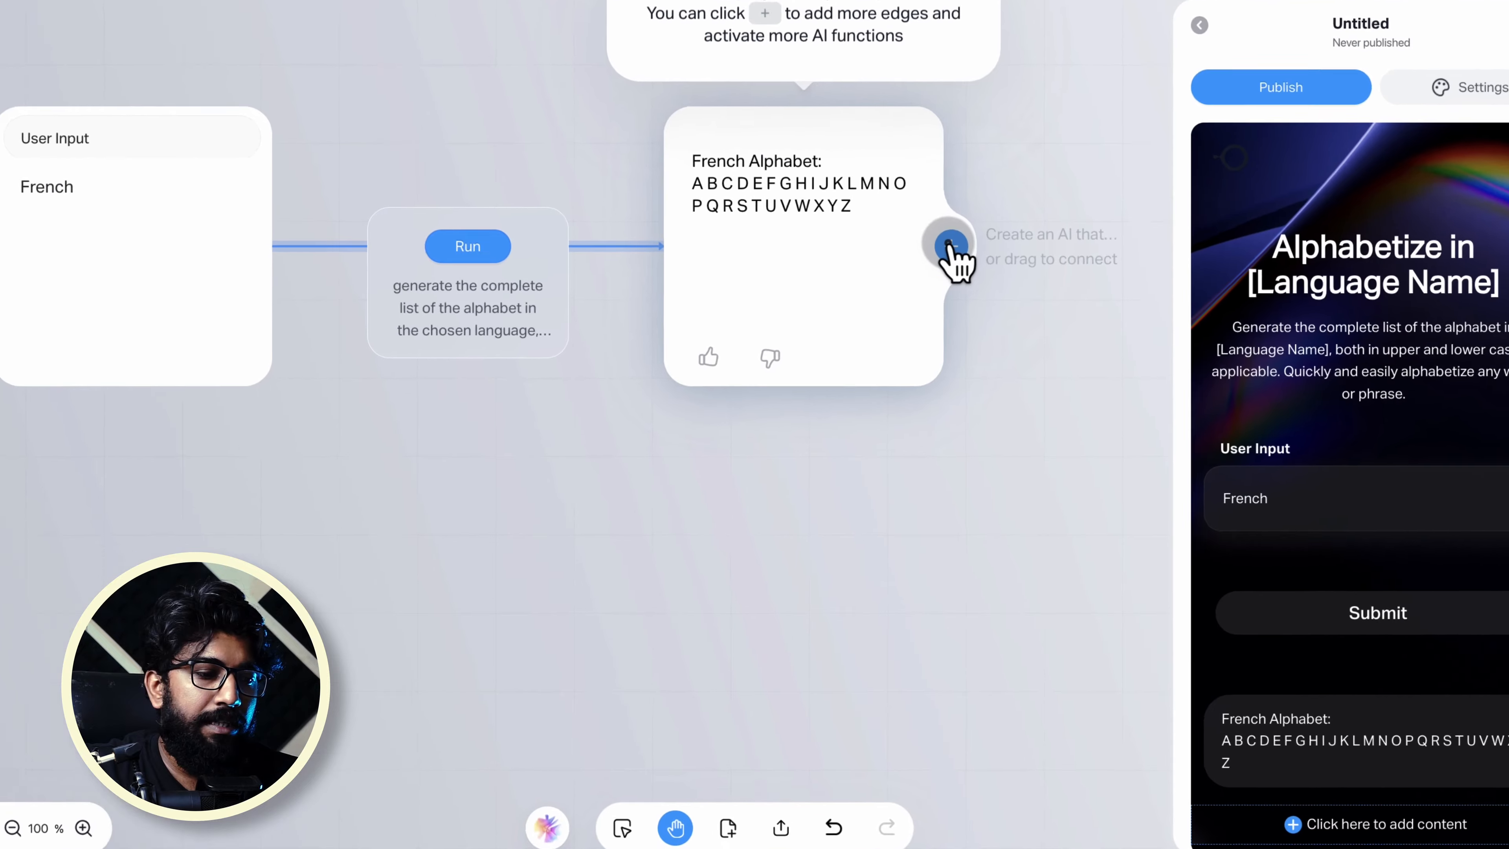
left_click(930, 285)
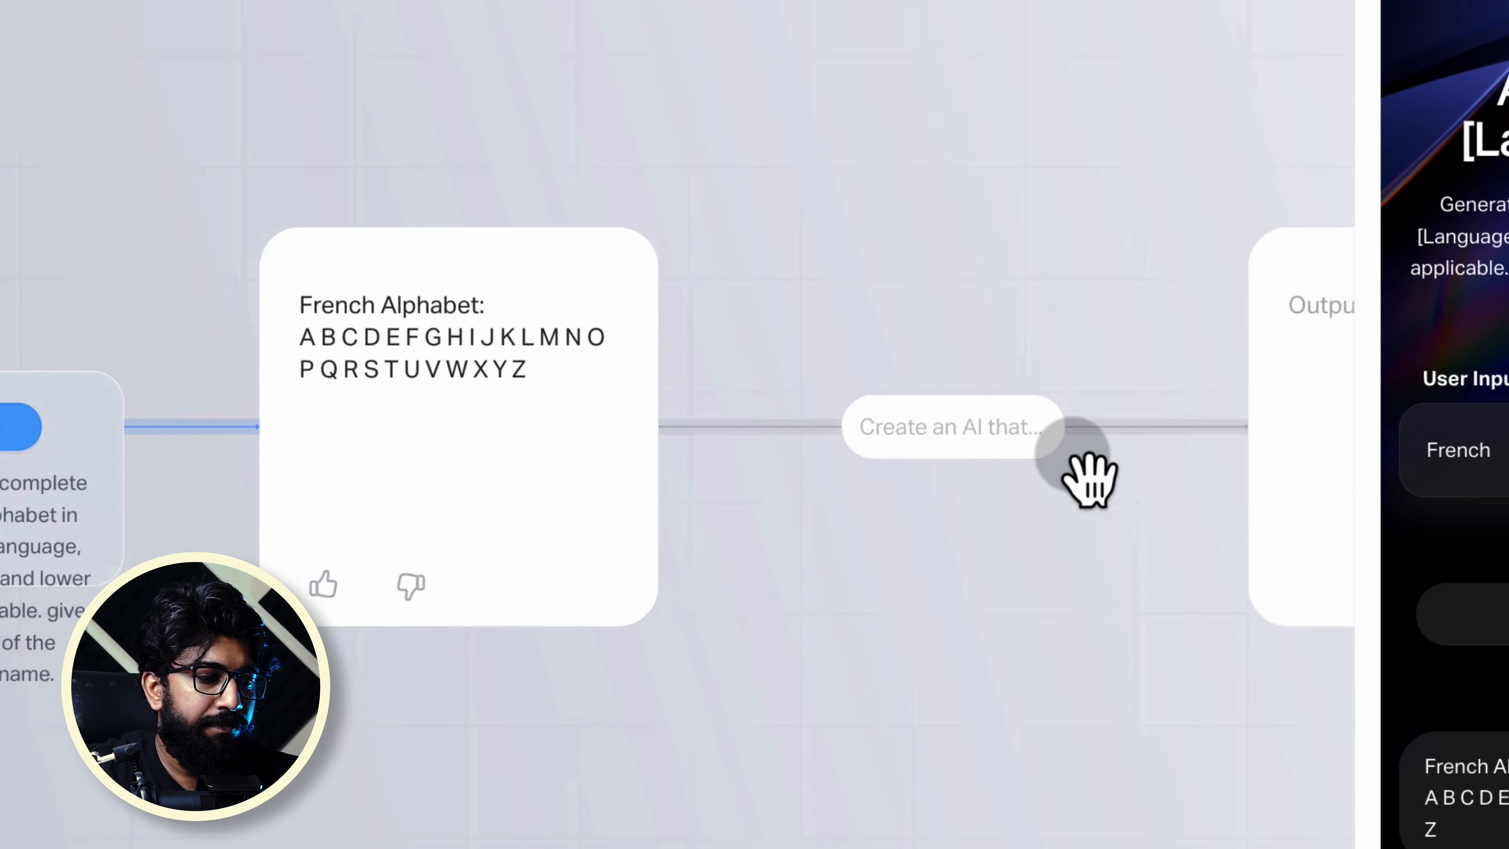
type("/")
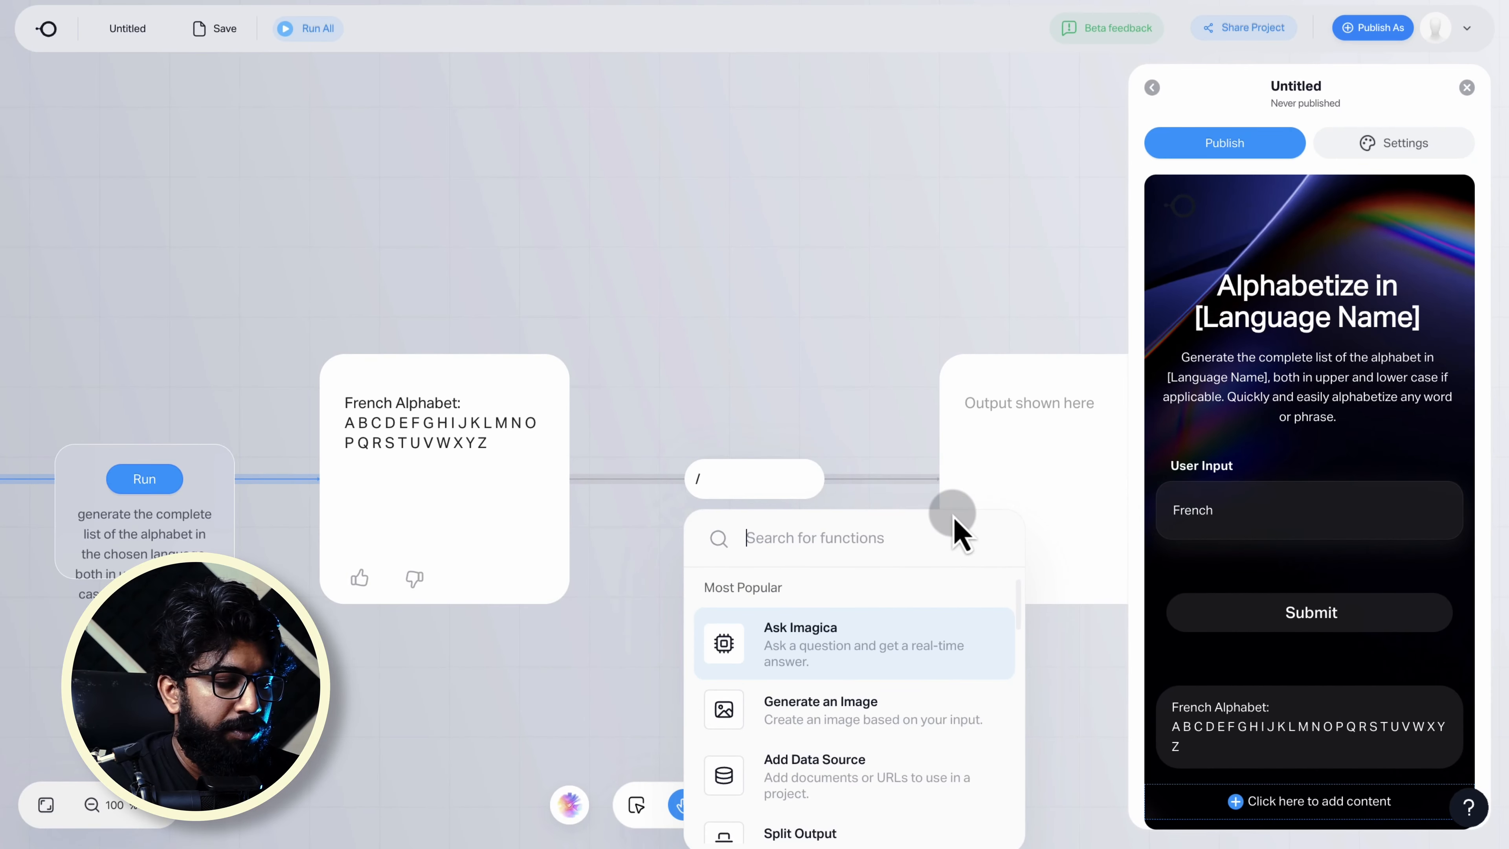
type("youtube")
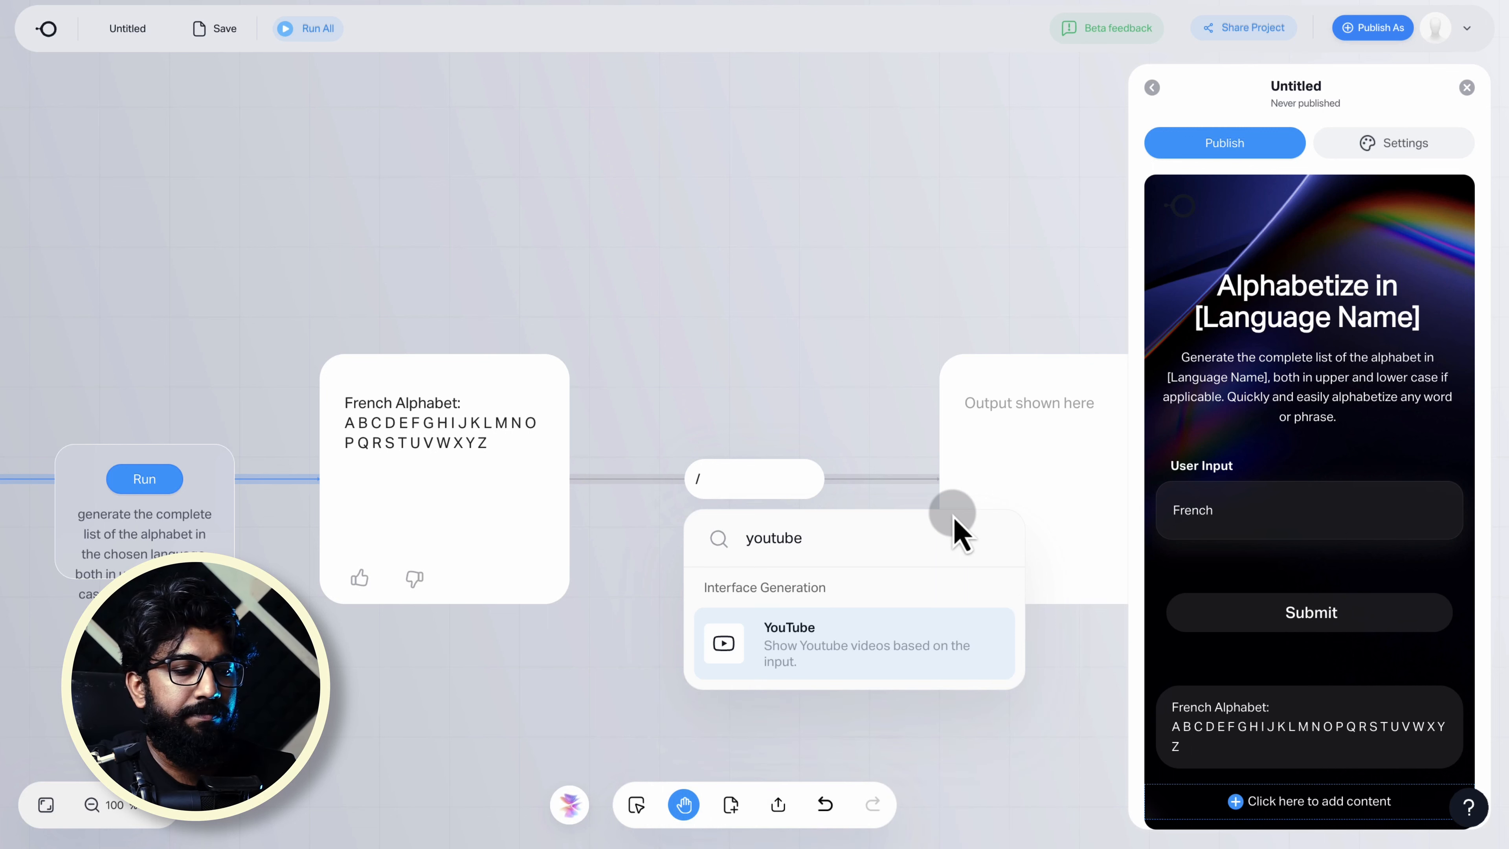
left_click(820, 642)
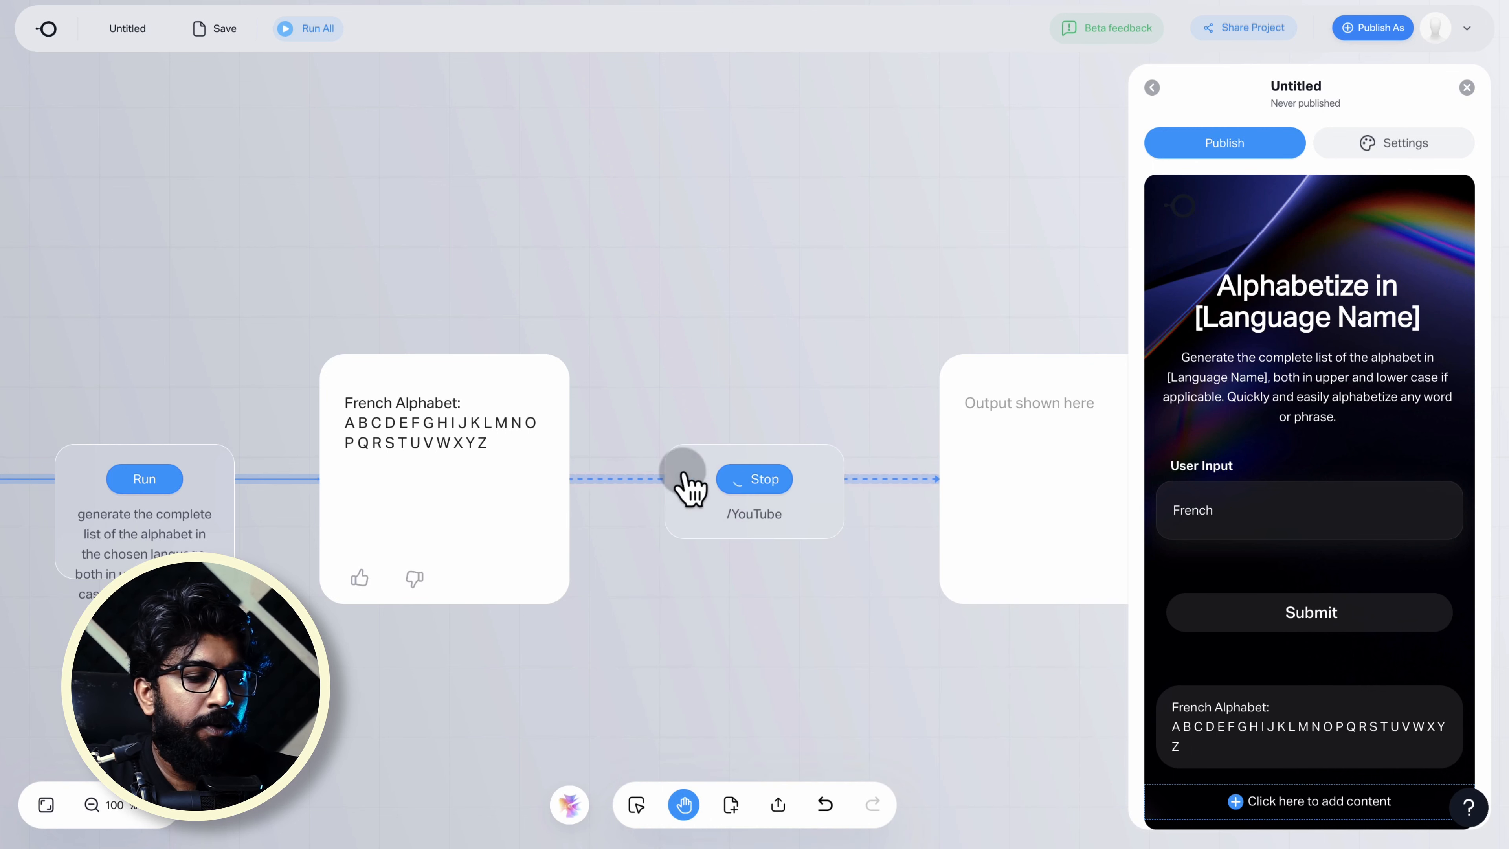
left_click_drag(842, 724, 688, 617)
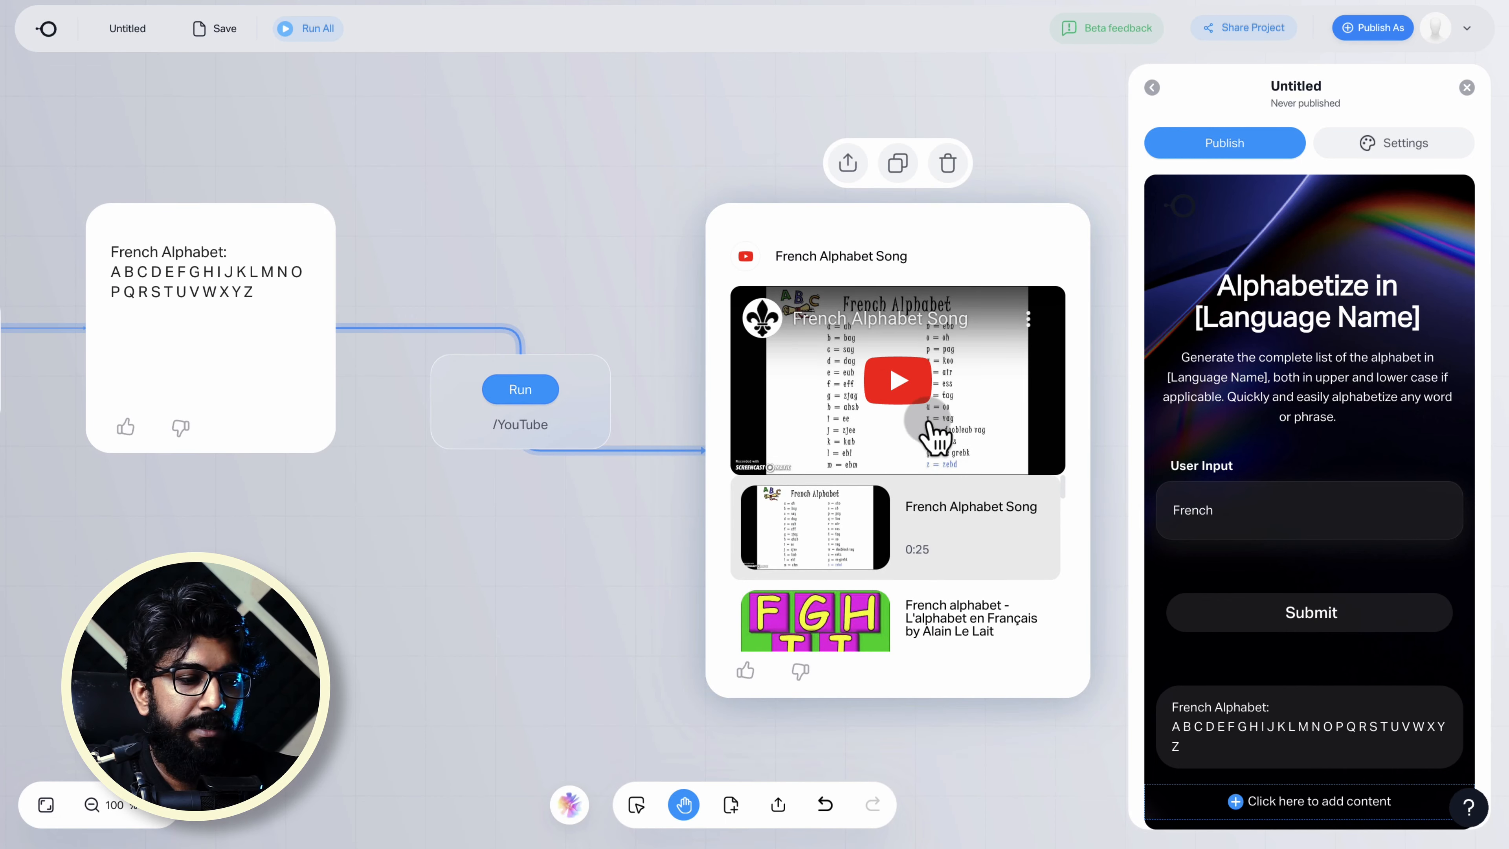
- Branch a second function from User Input that generates numbers 1-20 in the chosen language with numeric and alphabetic values, and run it
left_click_drag(393, 583, 980, 448)
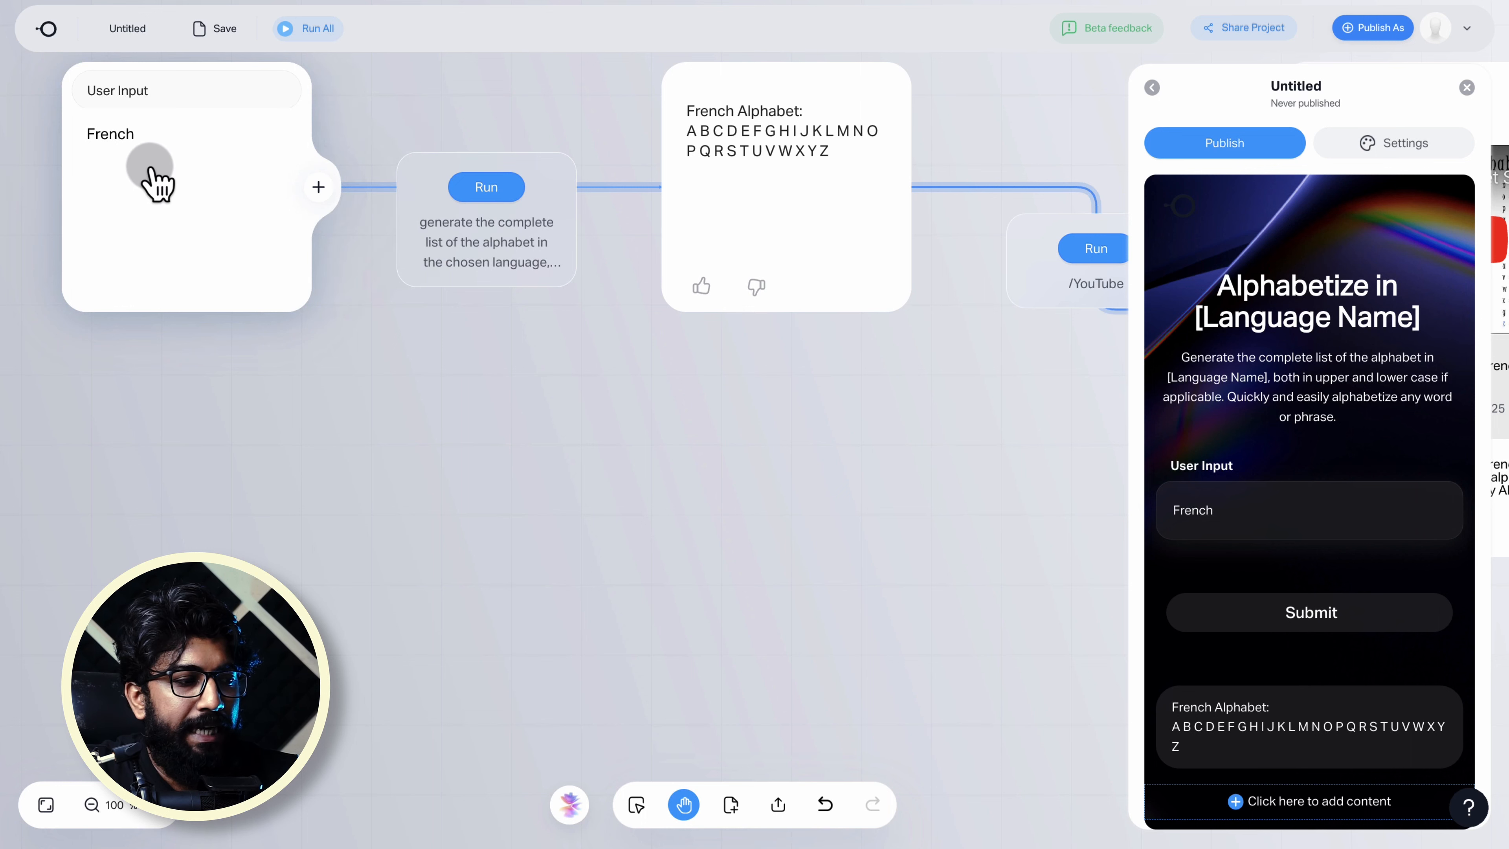
left_click(317, 188)
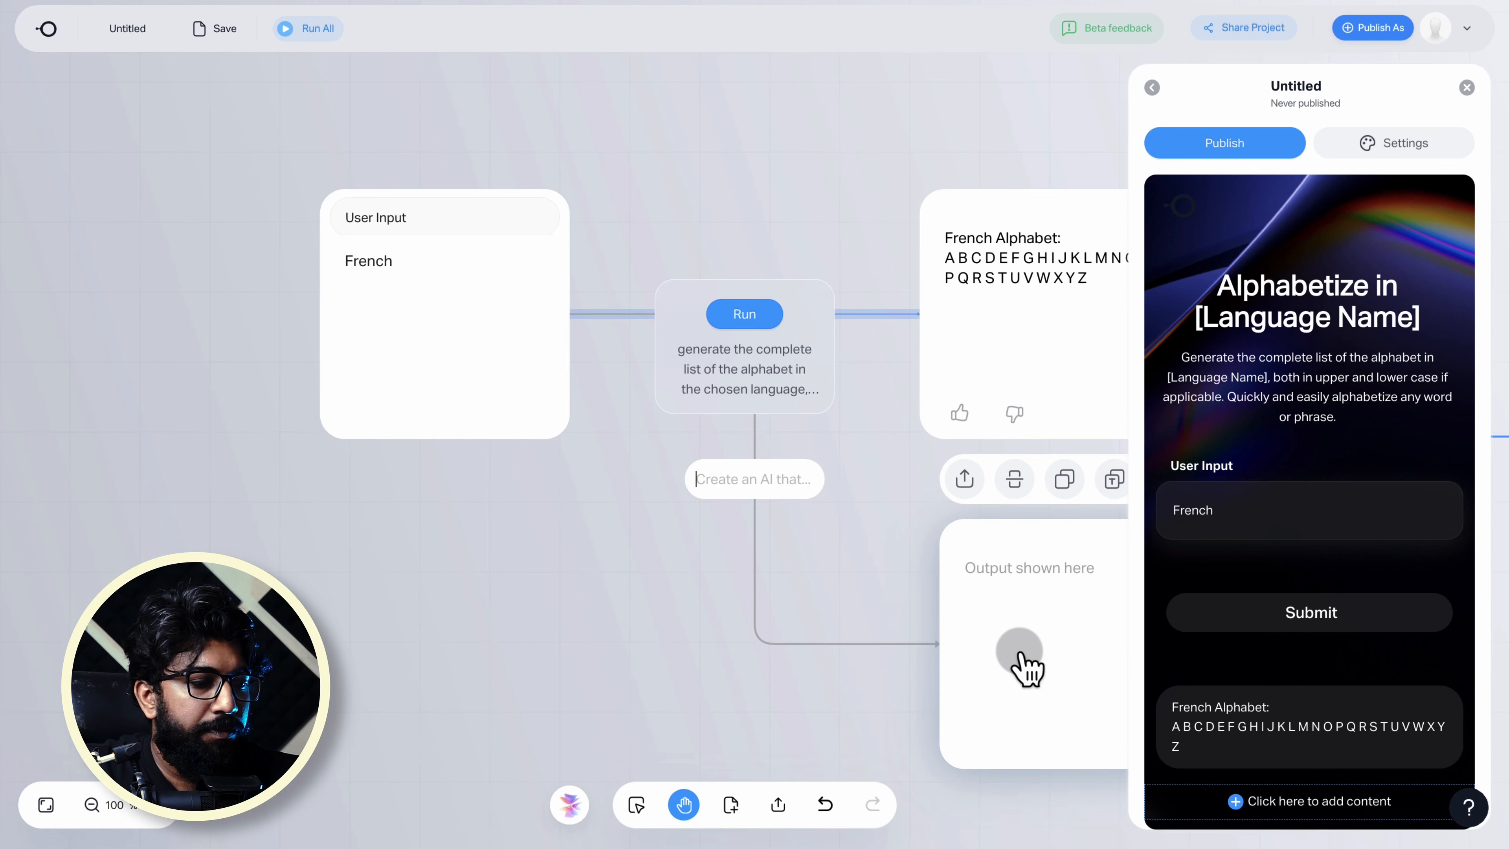
left_click(726, 483)
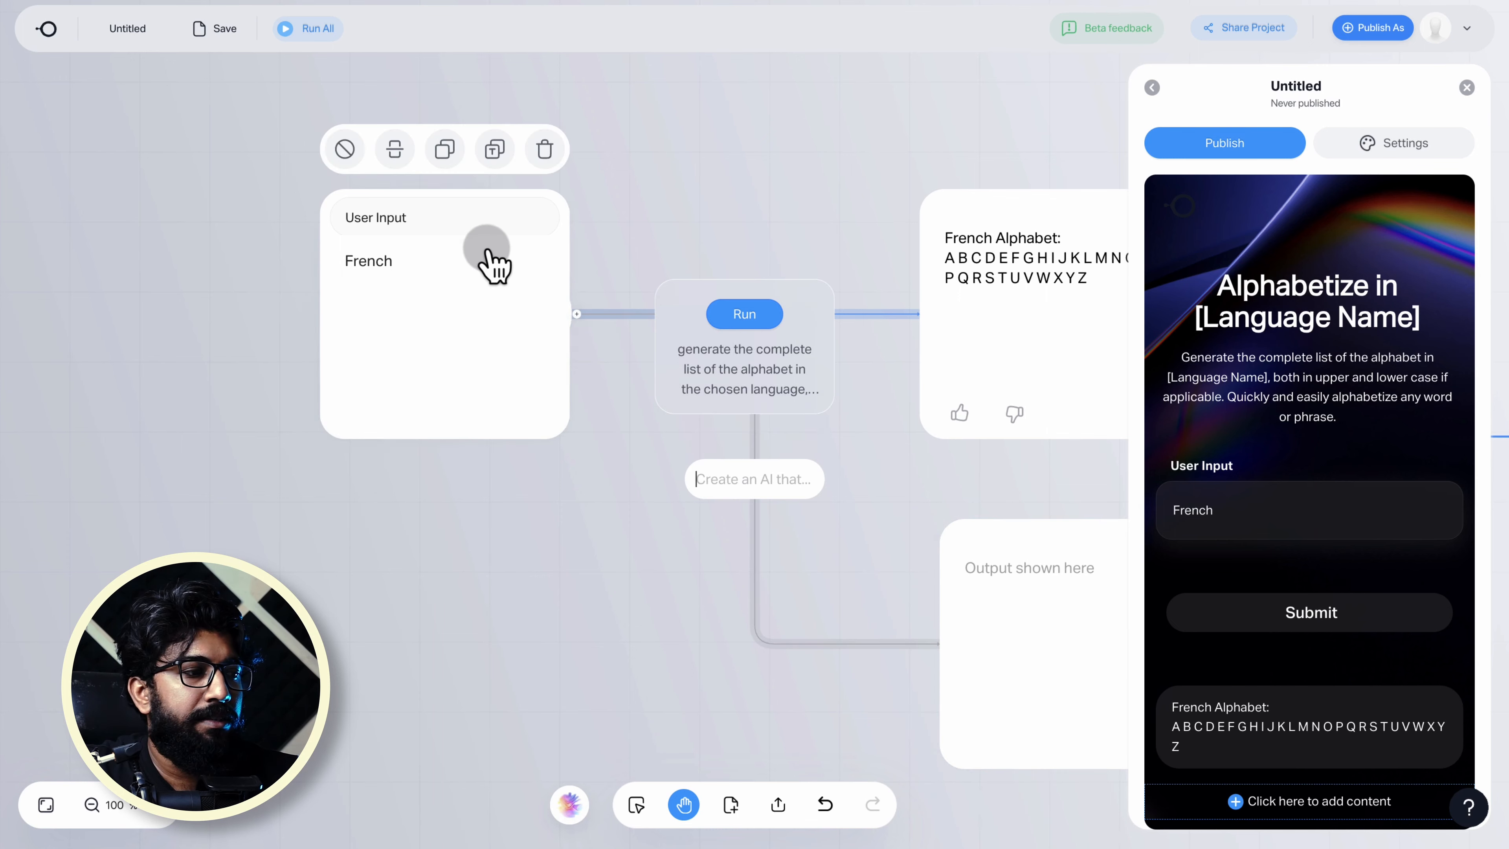
type("generate a list of numbers from 1-20 in the chosen language, with their numeric and alphabetic values")
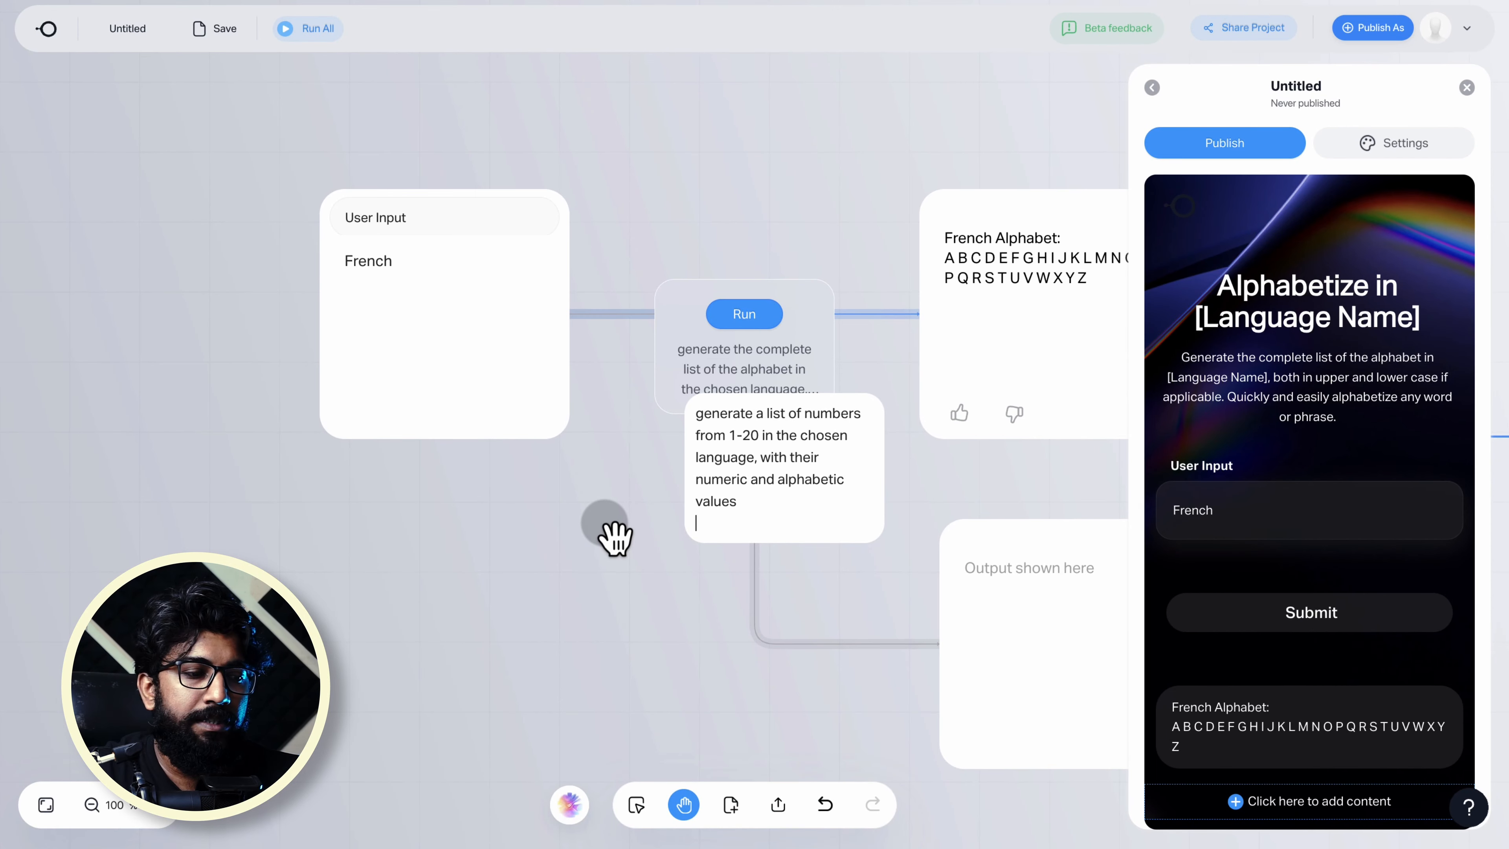
left_click(776, 519)
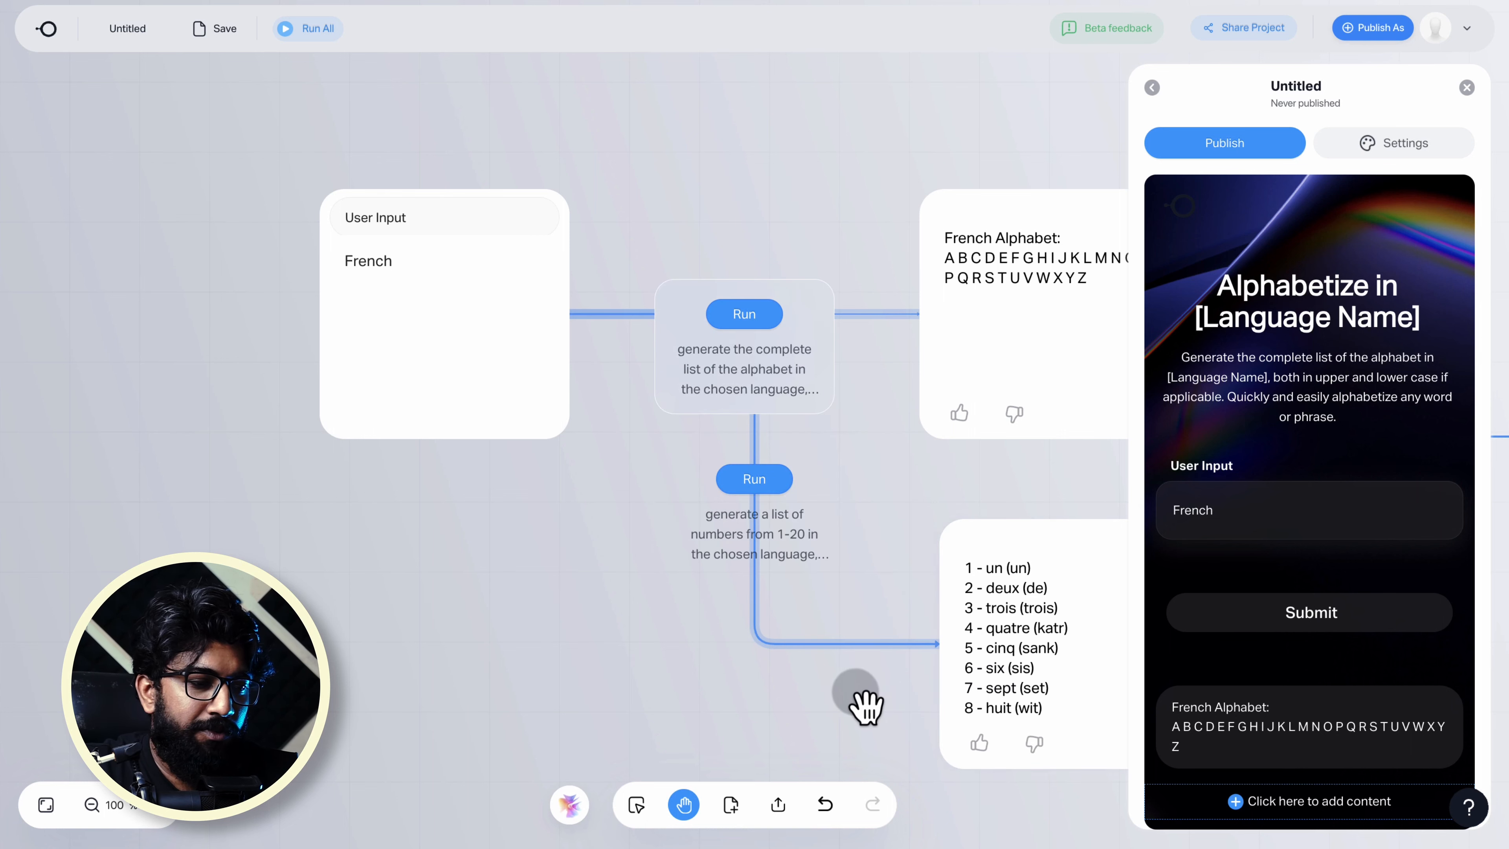
left_click_drag(853, 692, 564, 591)
left_click(764, 547)
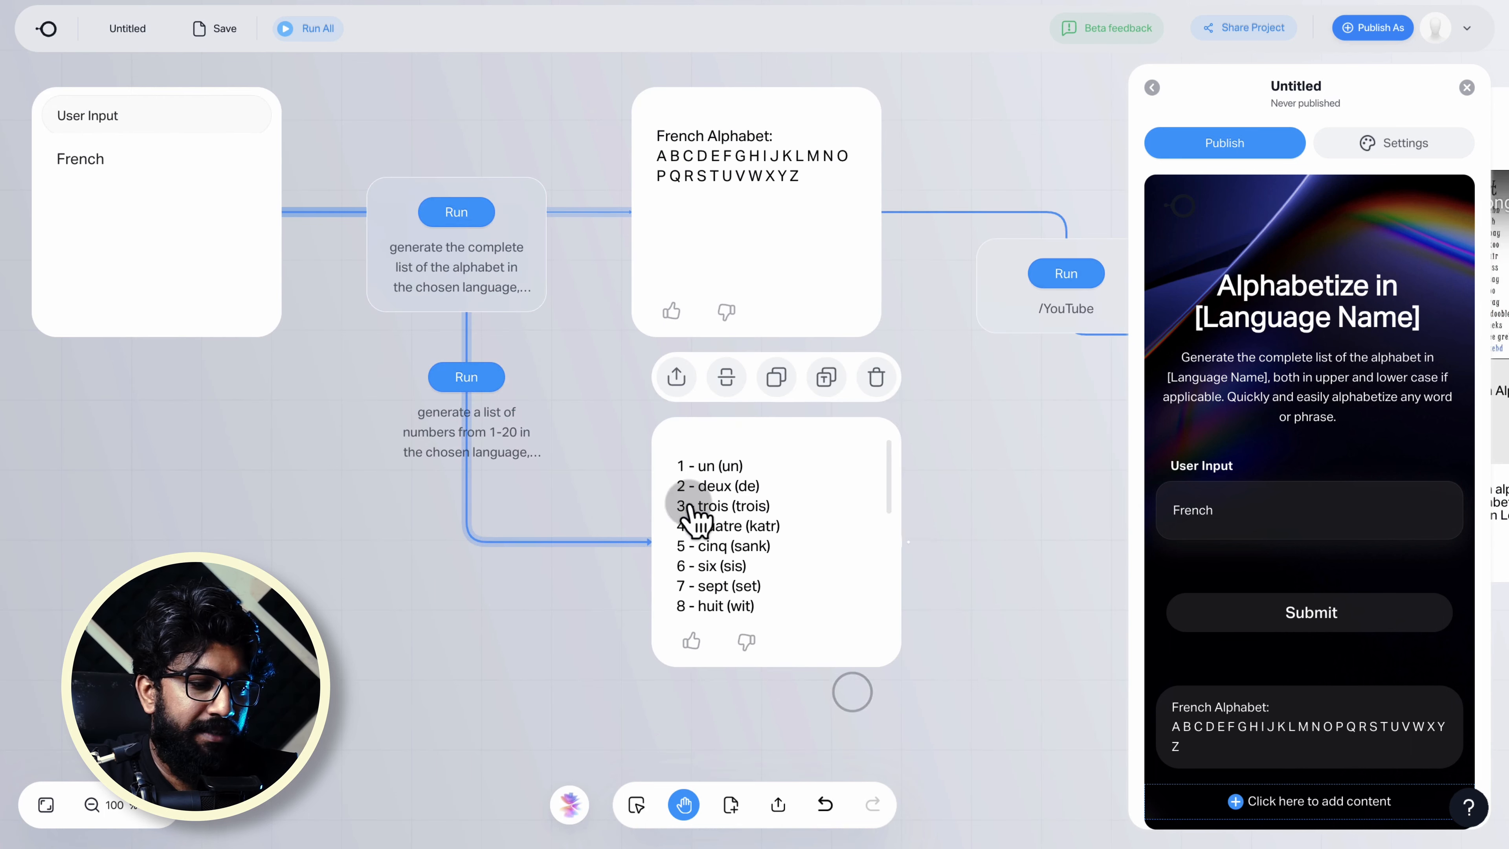
scroll(754, 558, "down", 2)
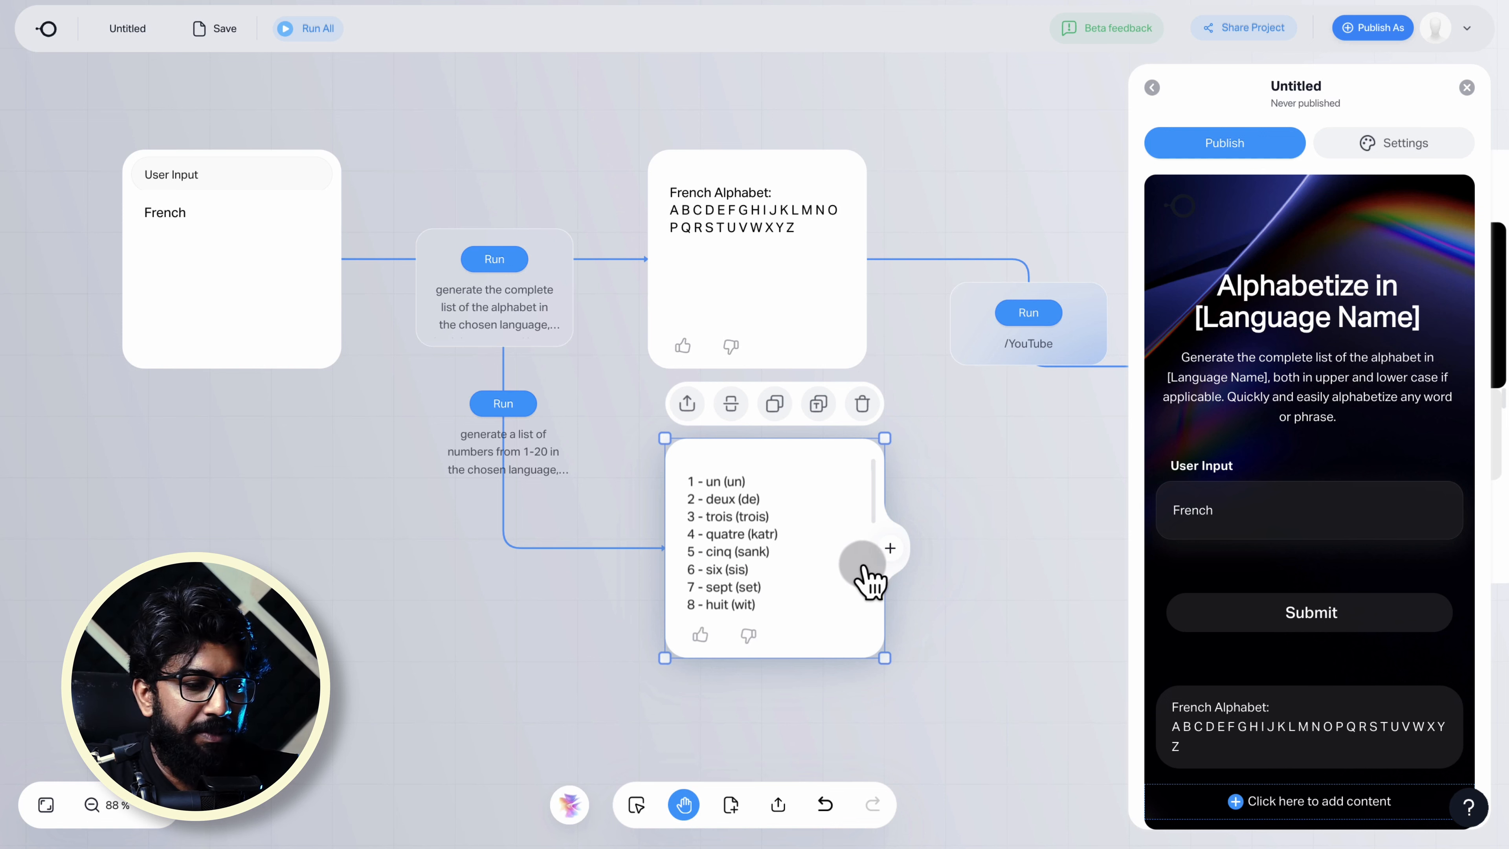
- Add the YouTube function after the output listing the numbers 1-20 in French and run it
left_click(889, 547)
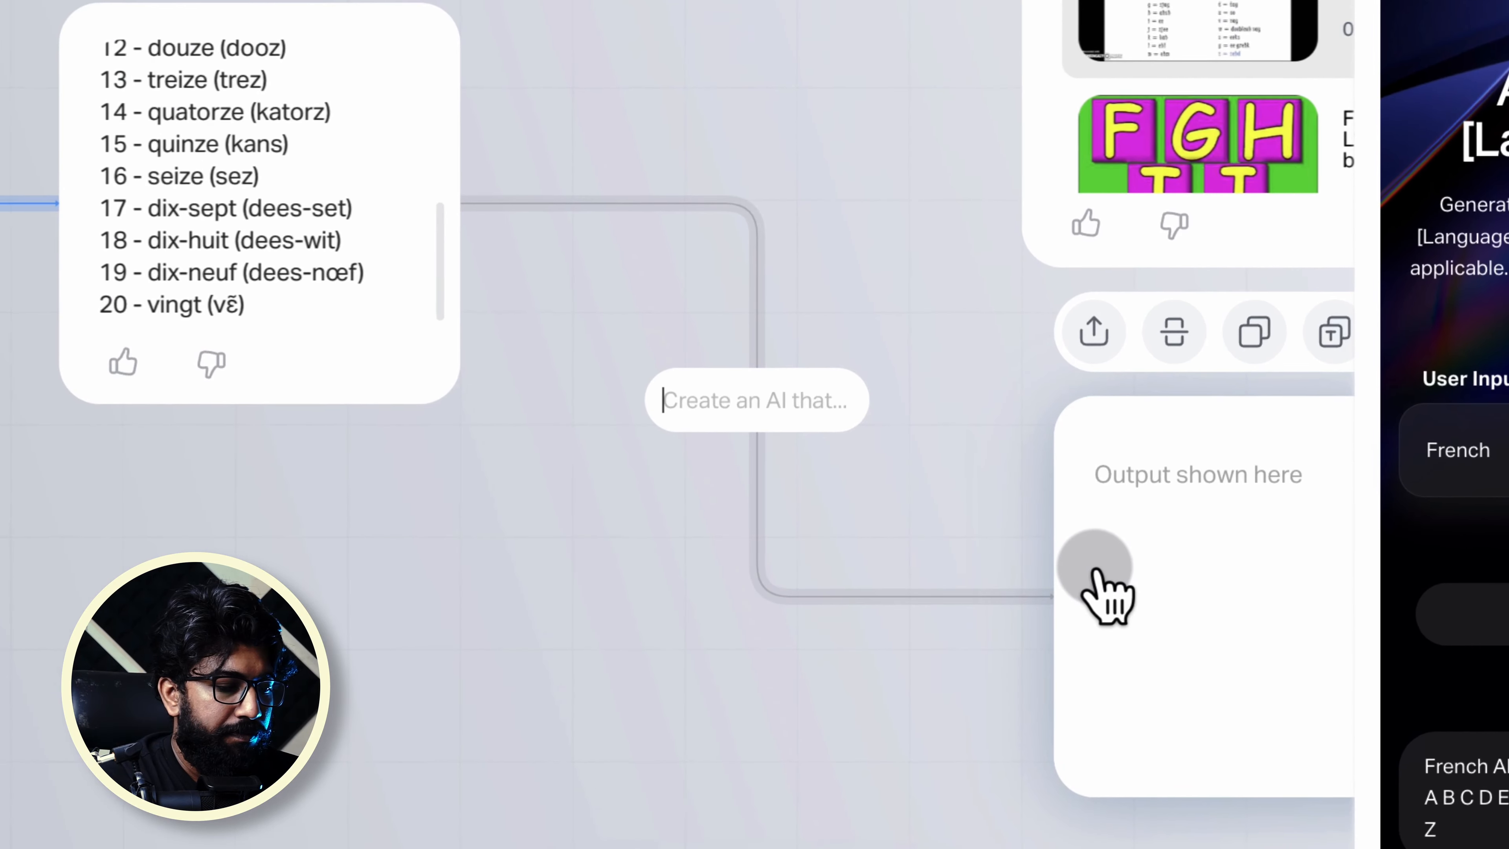
type("youtube")
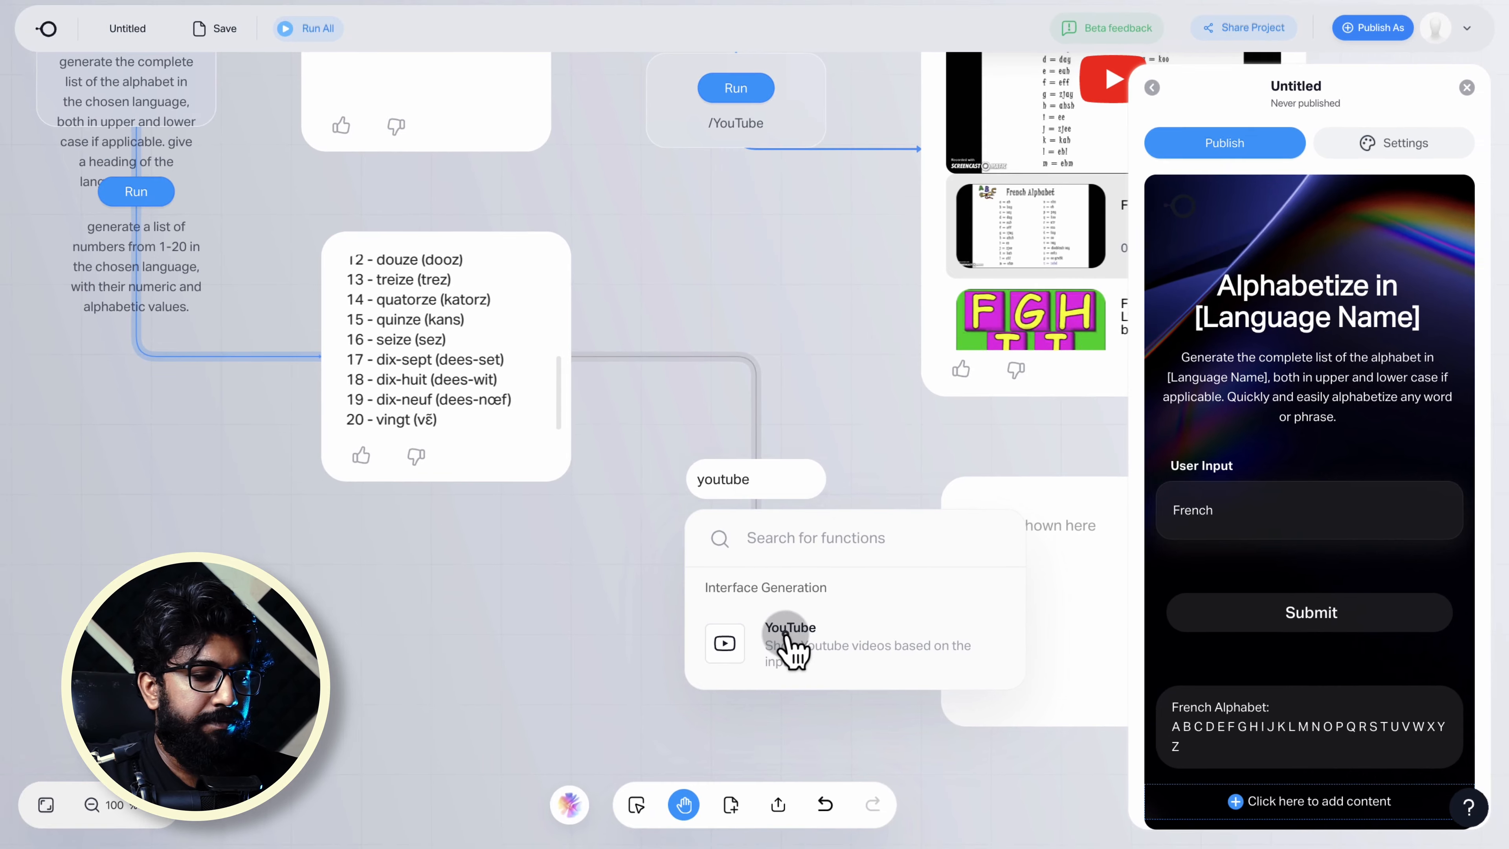
left_click(799, 648)
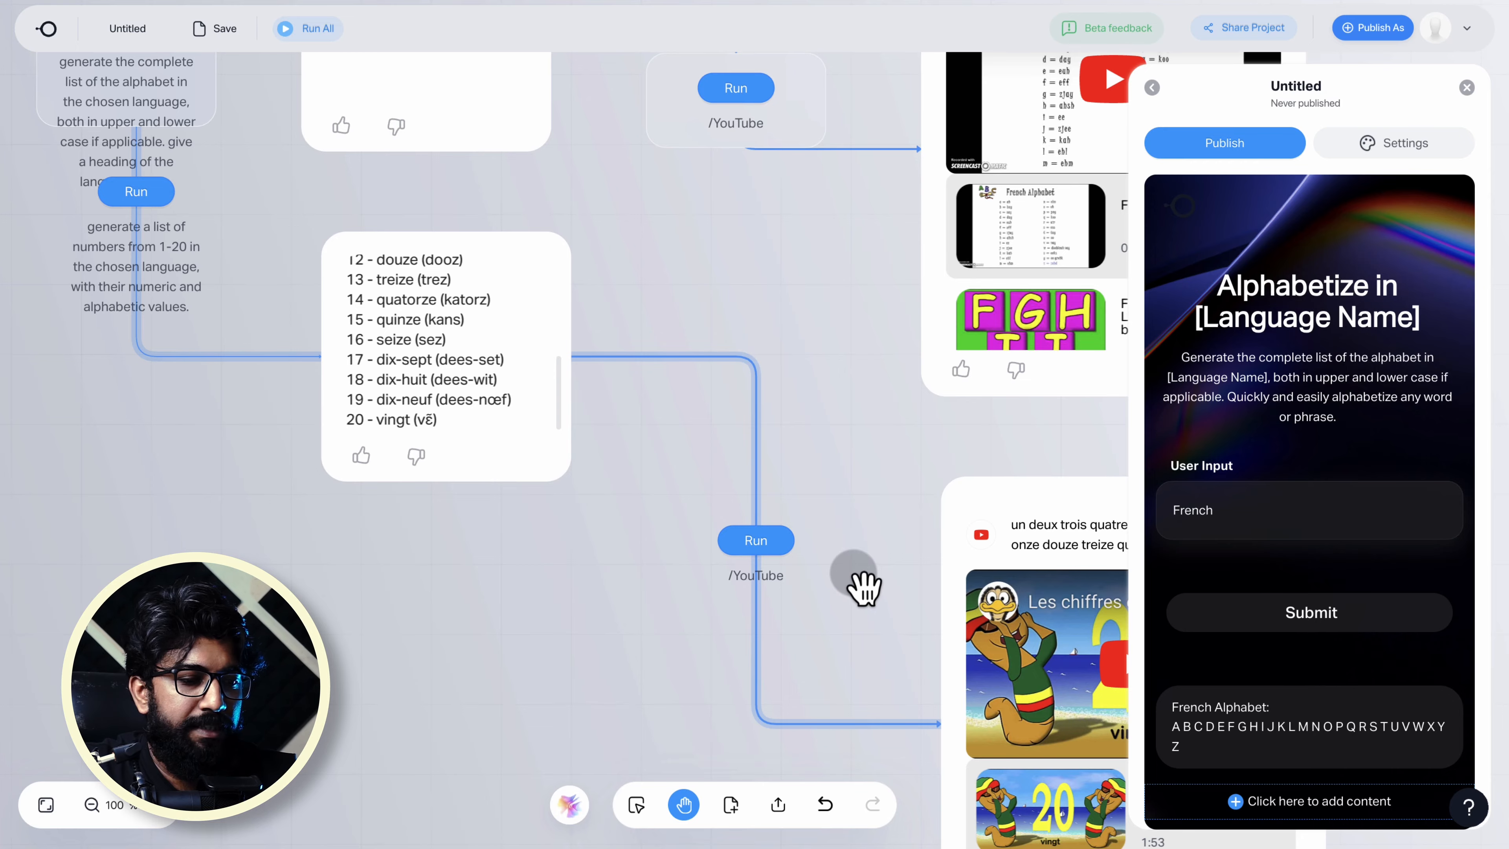
- Branch a third function from User Input that generates a list of basic colours in the chosen language, also translating them to English, and run it
left_click_drag(862, 588, 1048, 549)
left_click_drag(297, 534, 745, 674)
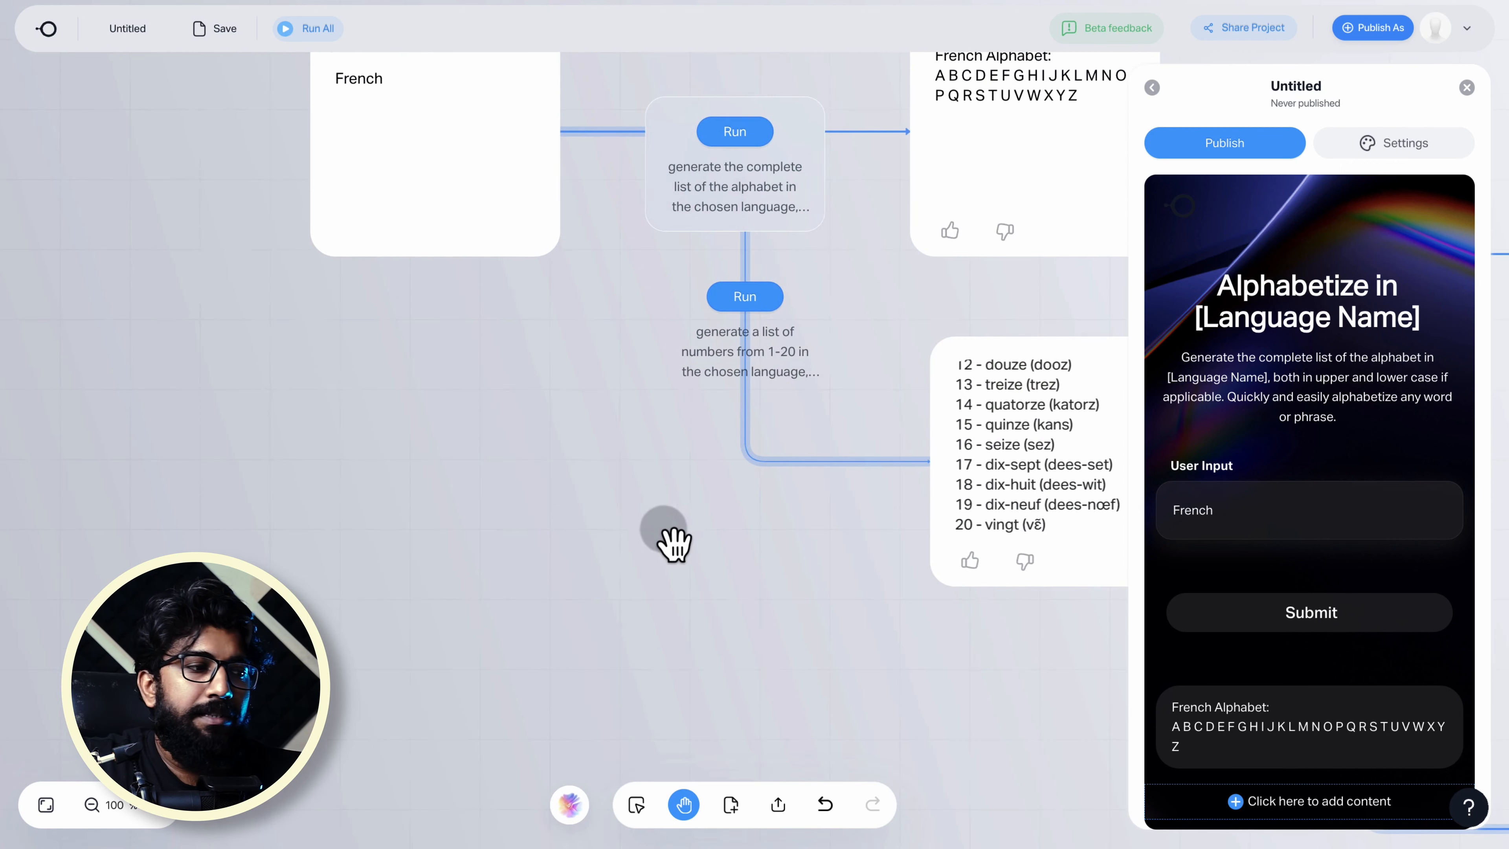
left_click_drag(675, 544, 595, 617)
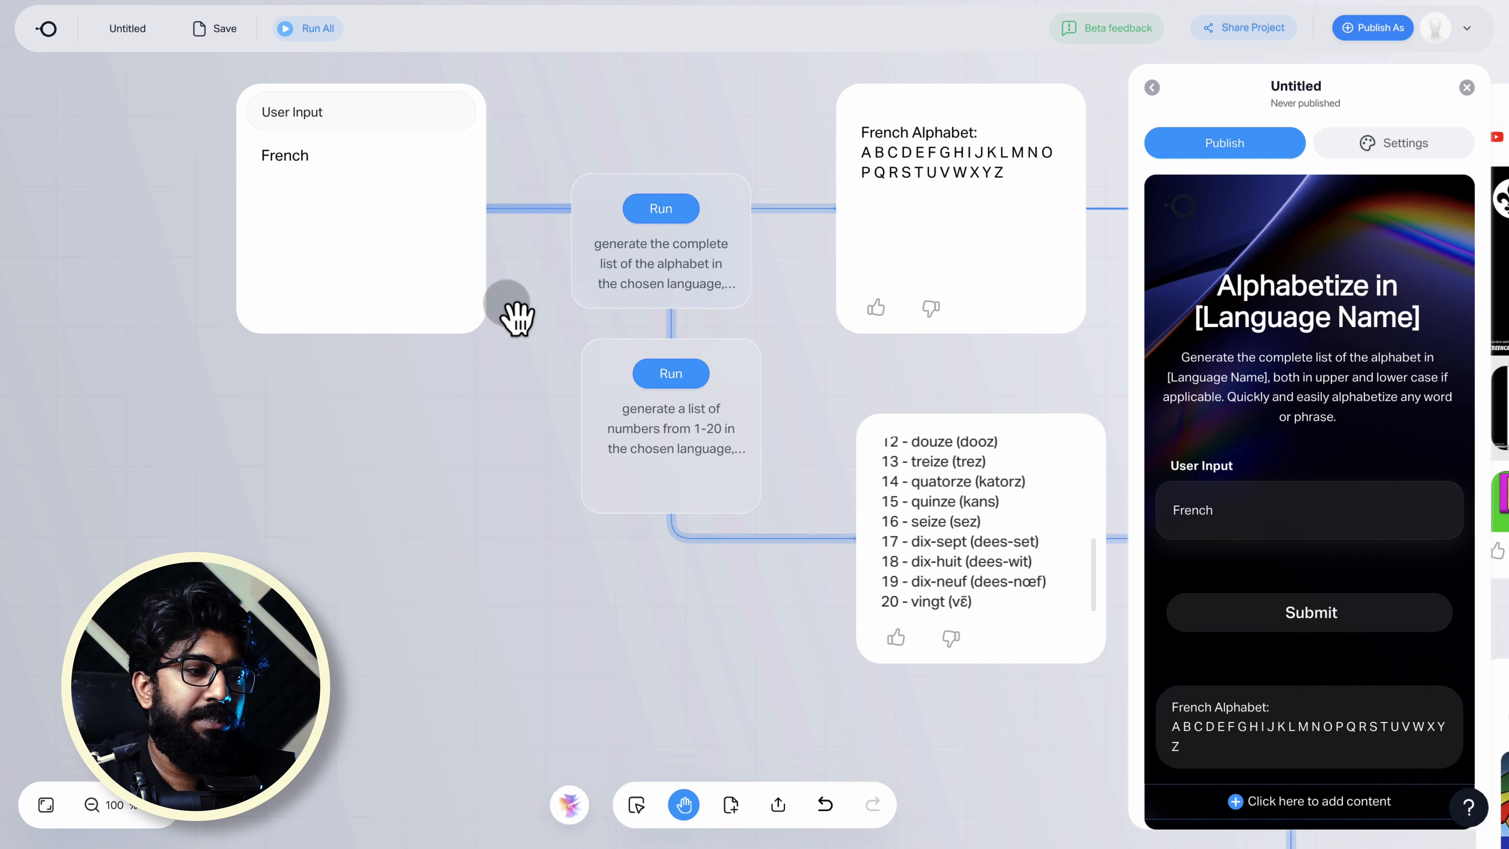
mouse_move(491, 217)
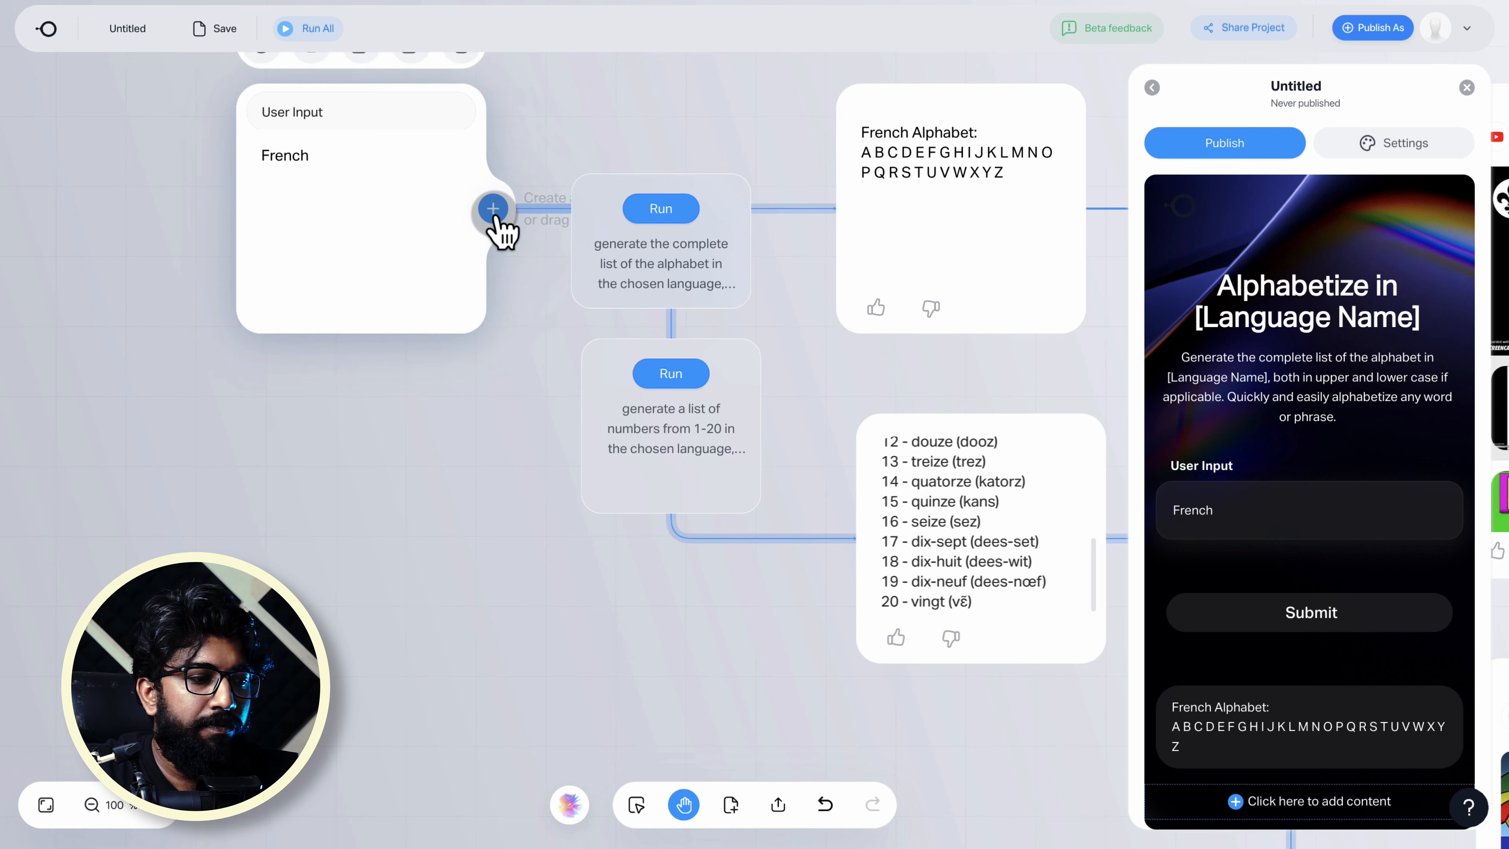
left_click(493, 212)
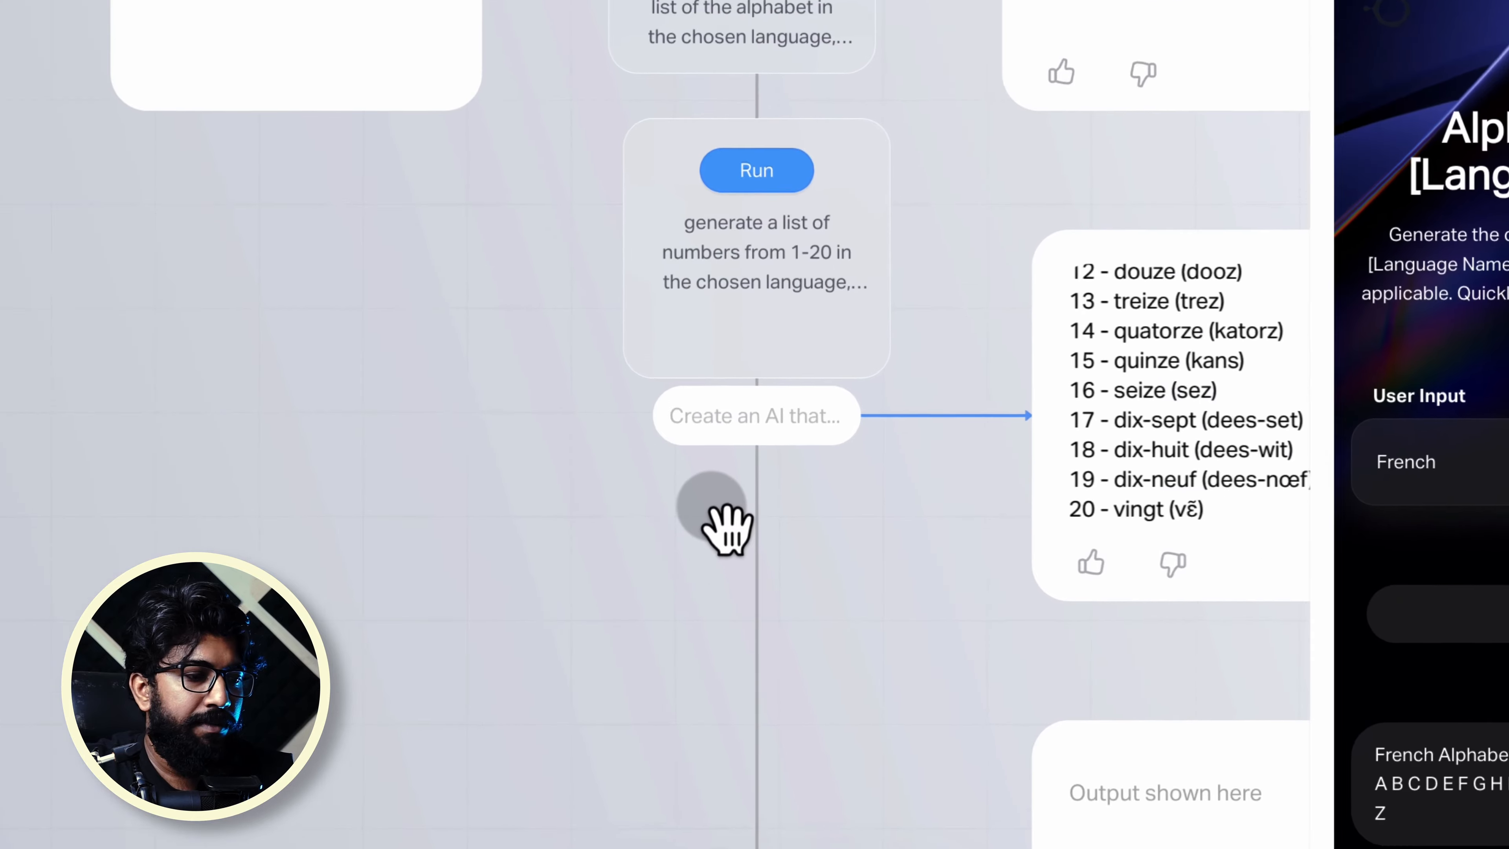
type("generate a list of basic colors in the chosen language, also translating them to English")
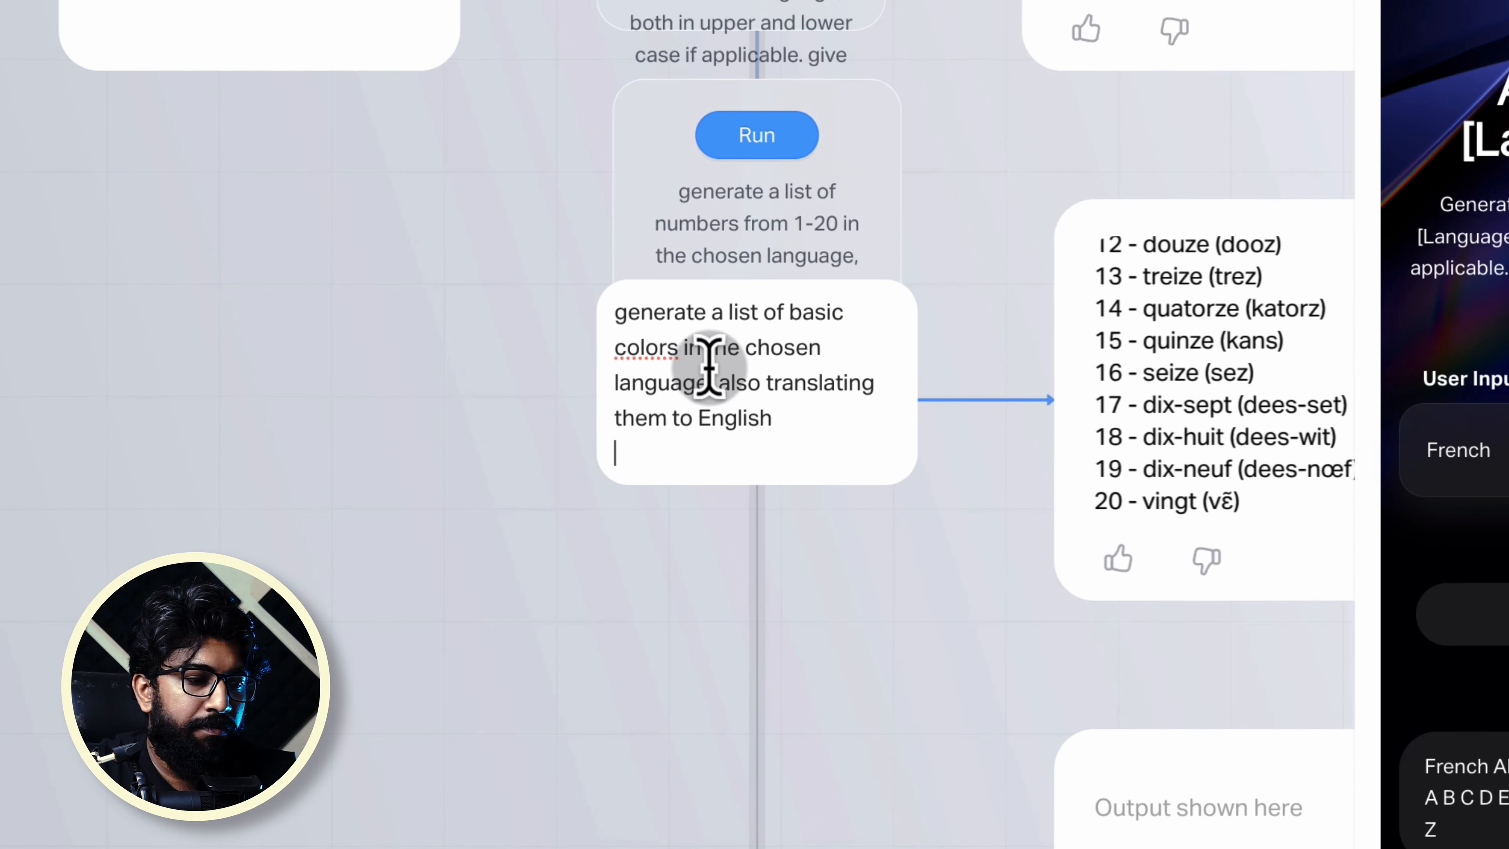
left_click(661, 344)
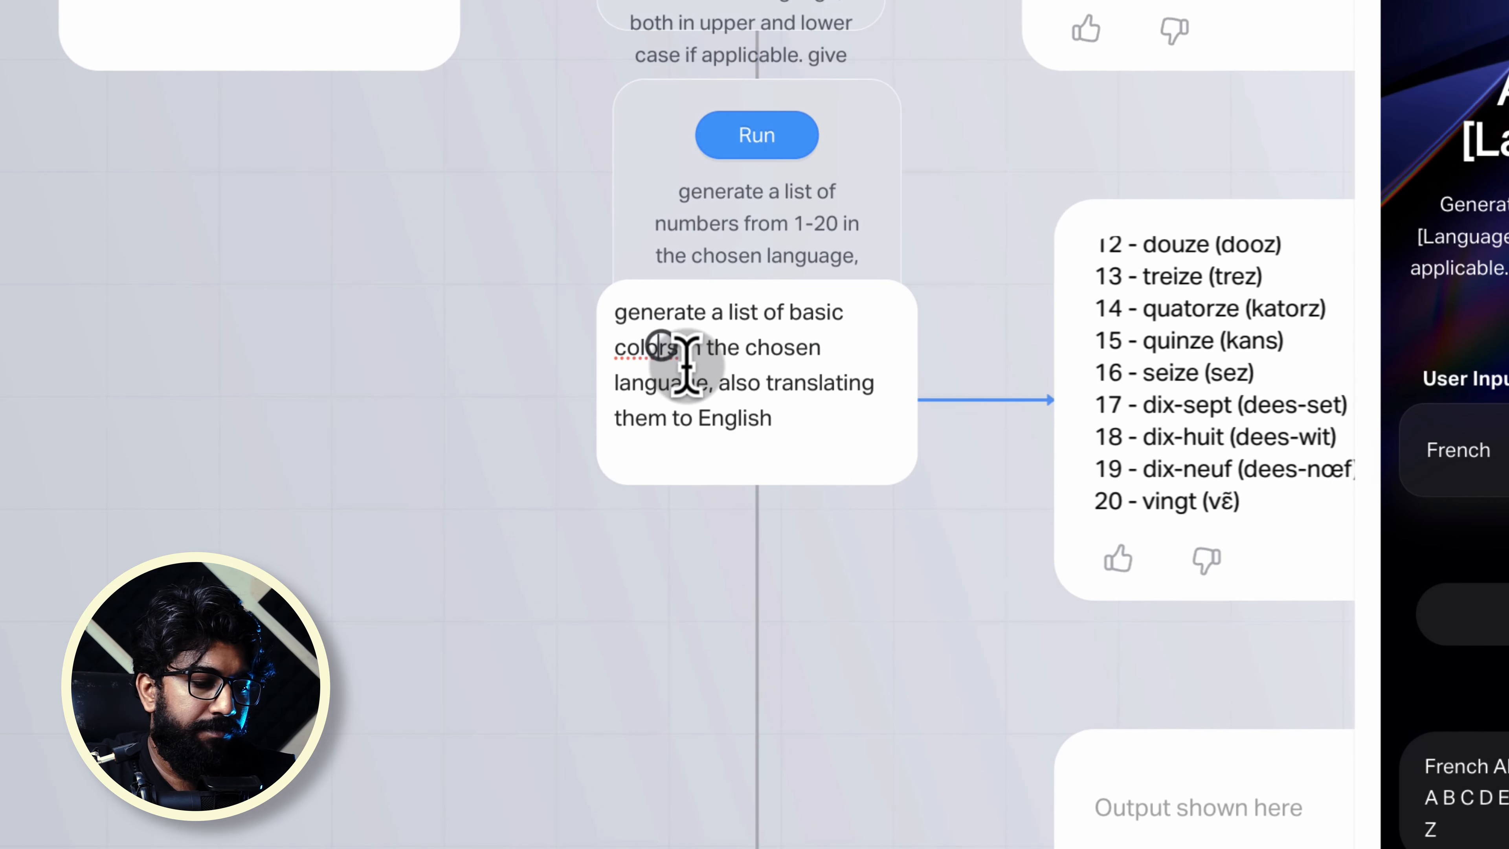
type("u")
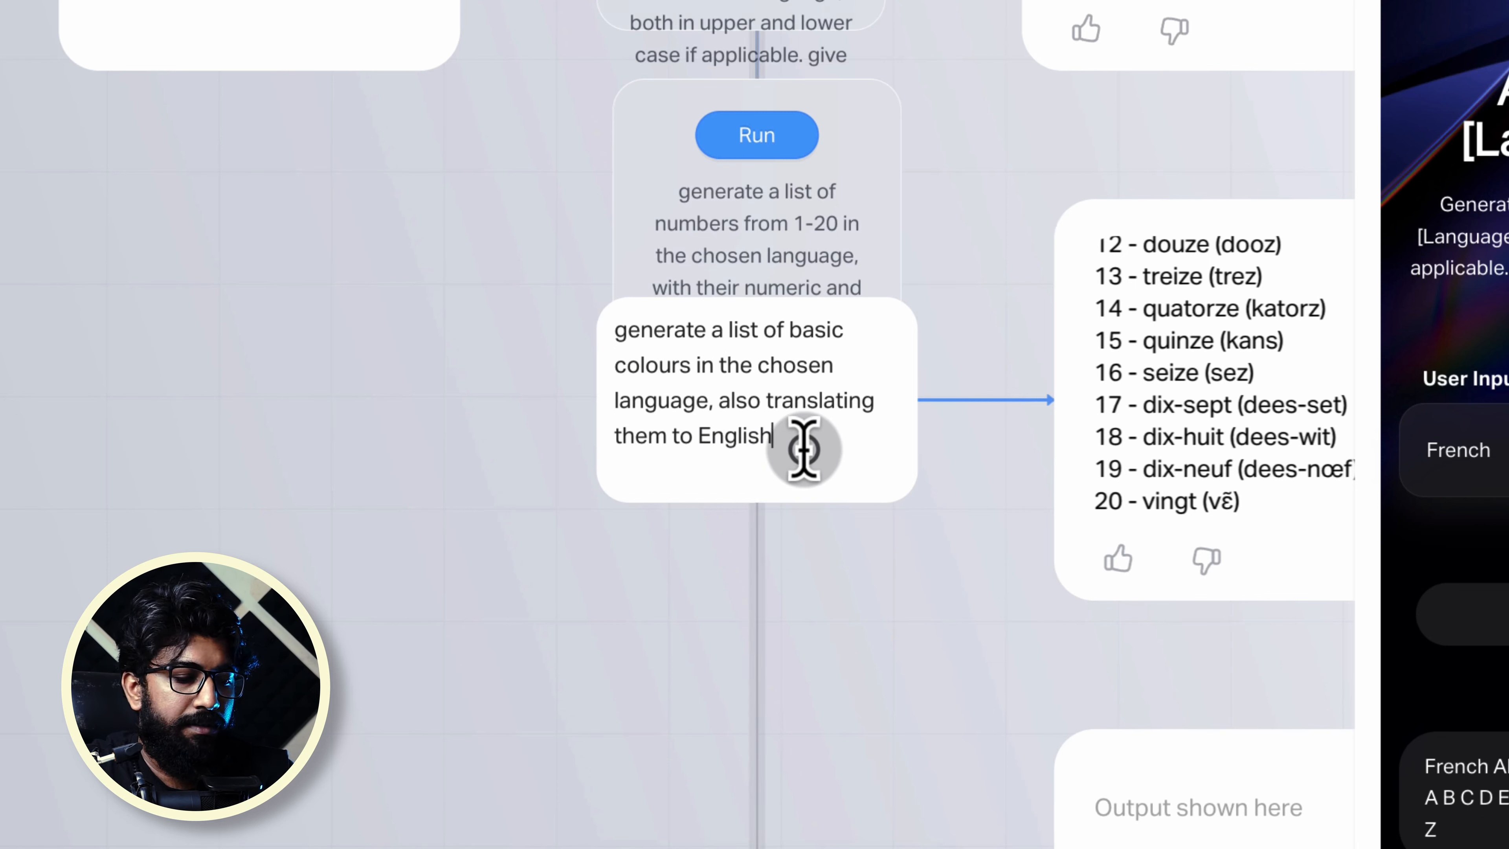
type(".")
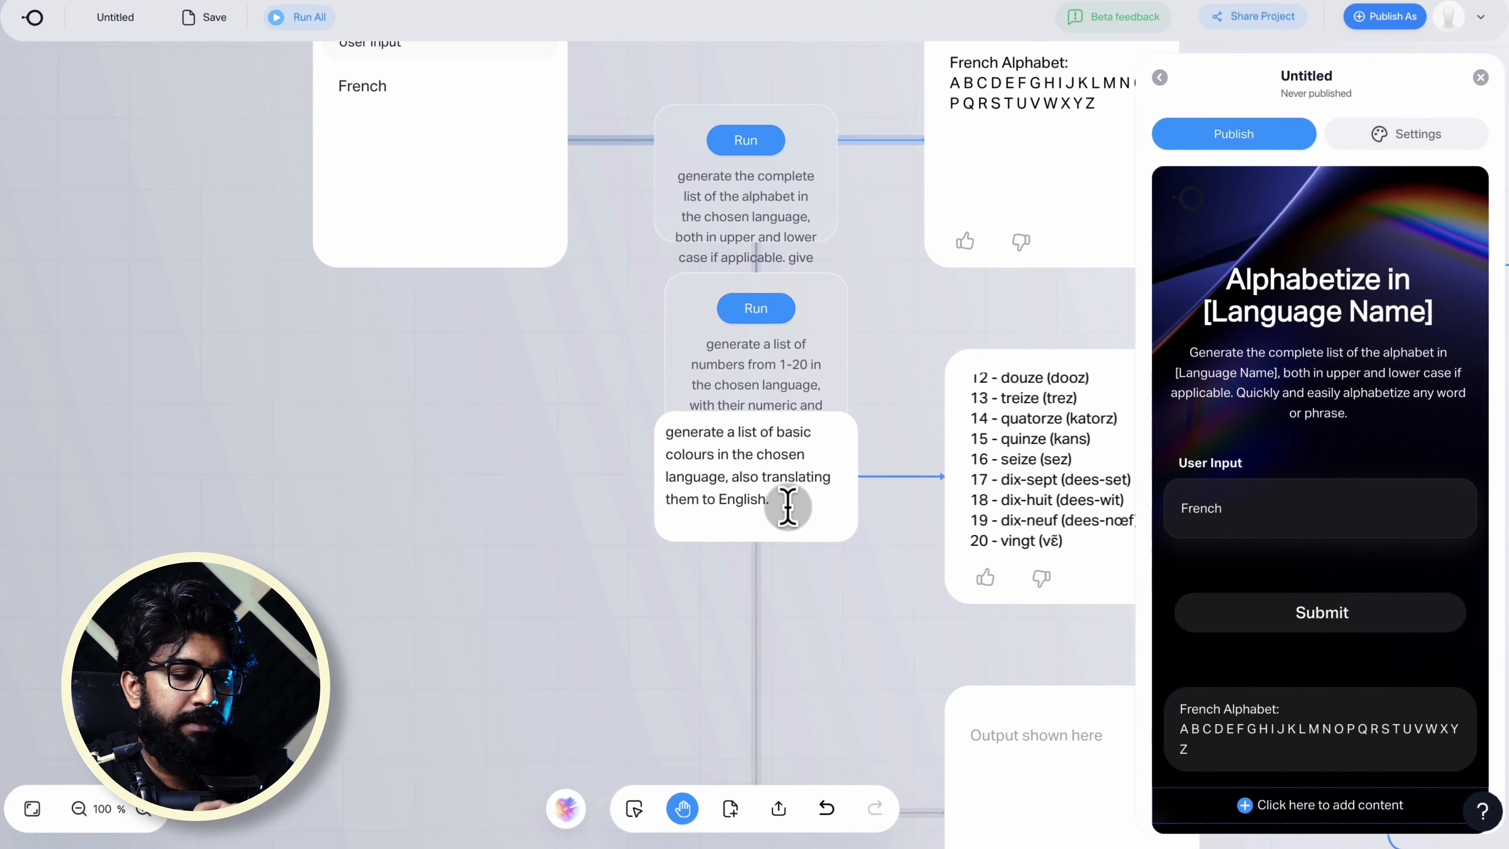
left_click(626, 642)
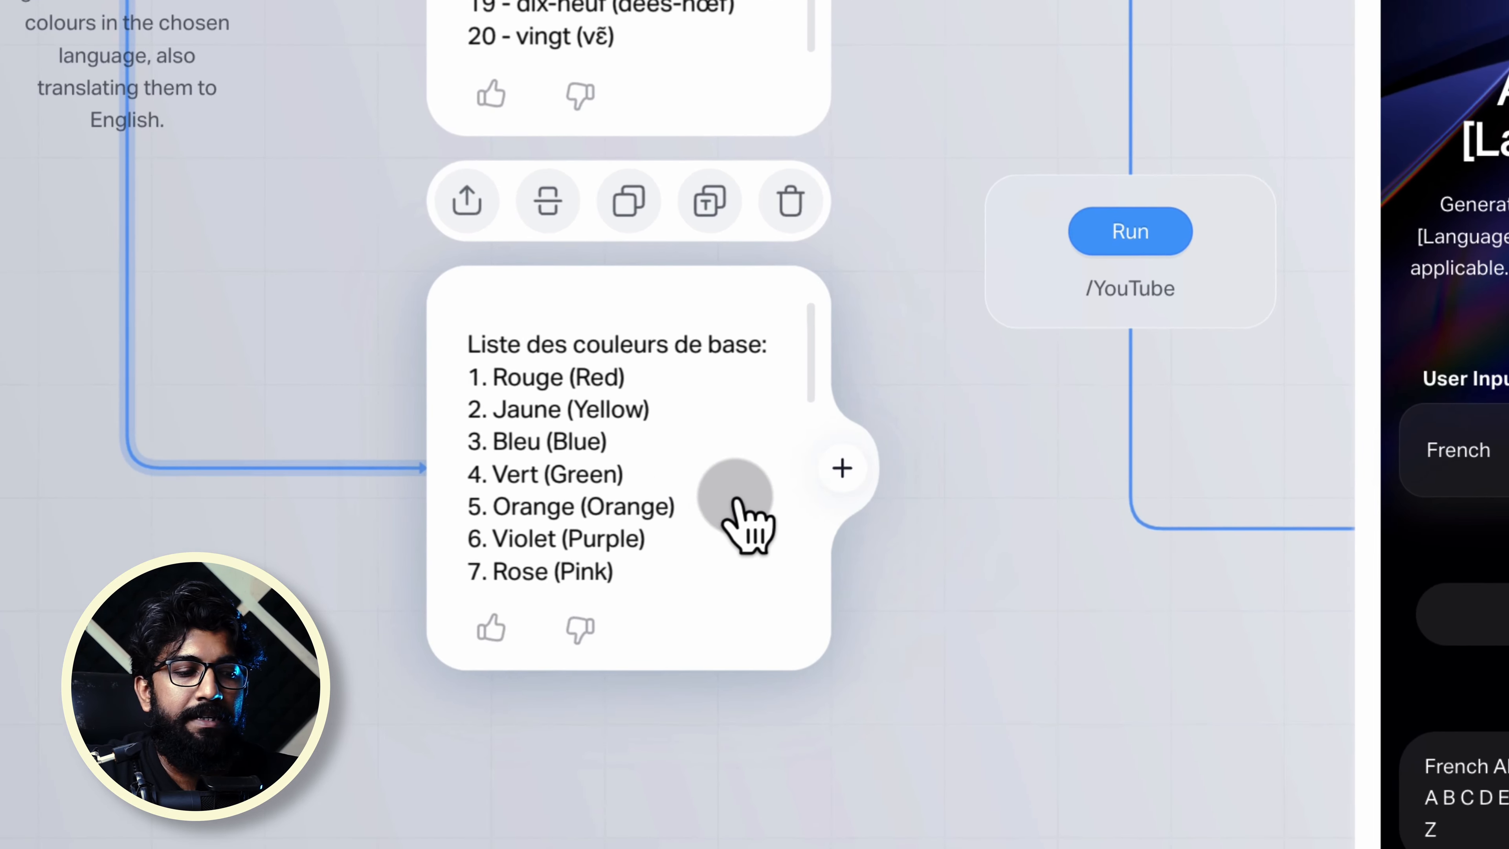
- Search the functions for "image", add Image search after the French colour list output and run it
left_click(841, 470)
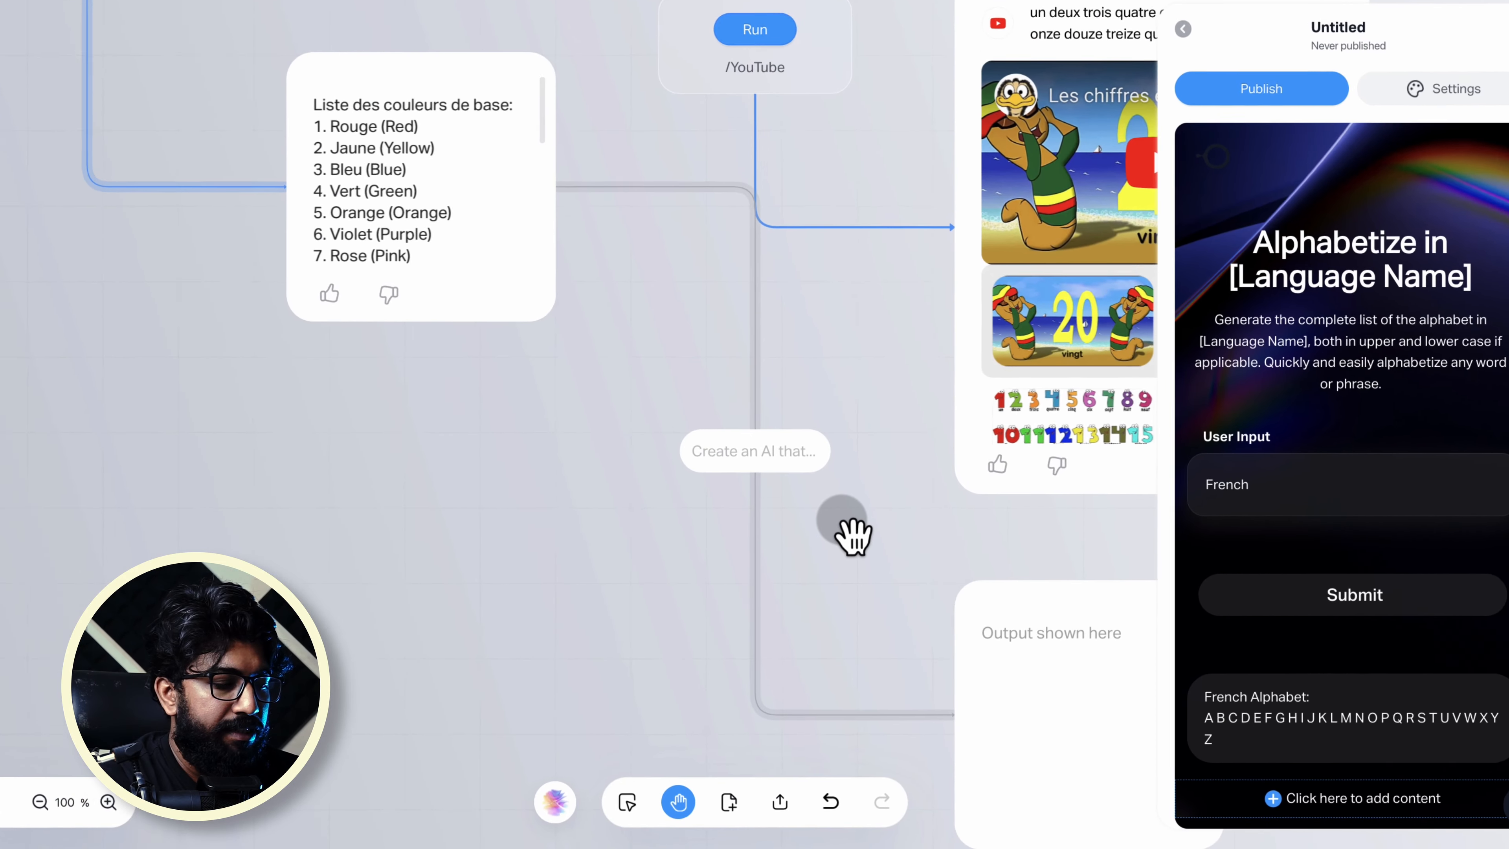
type("/i")
type("mage")
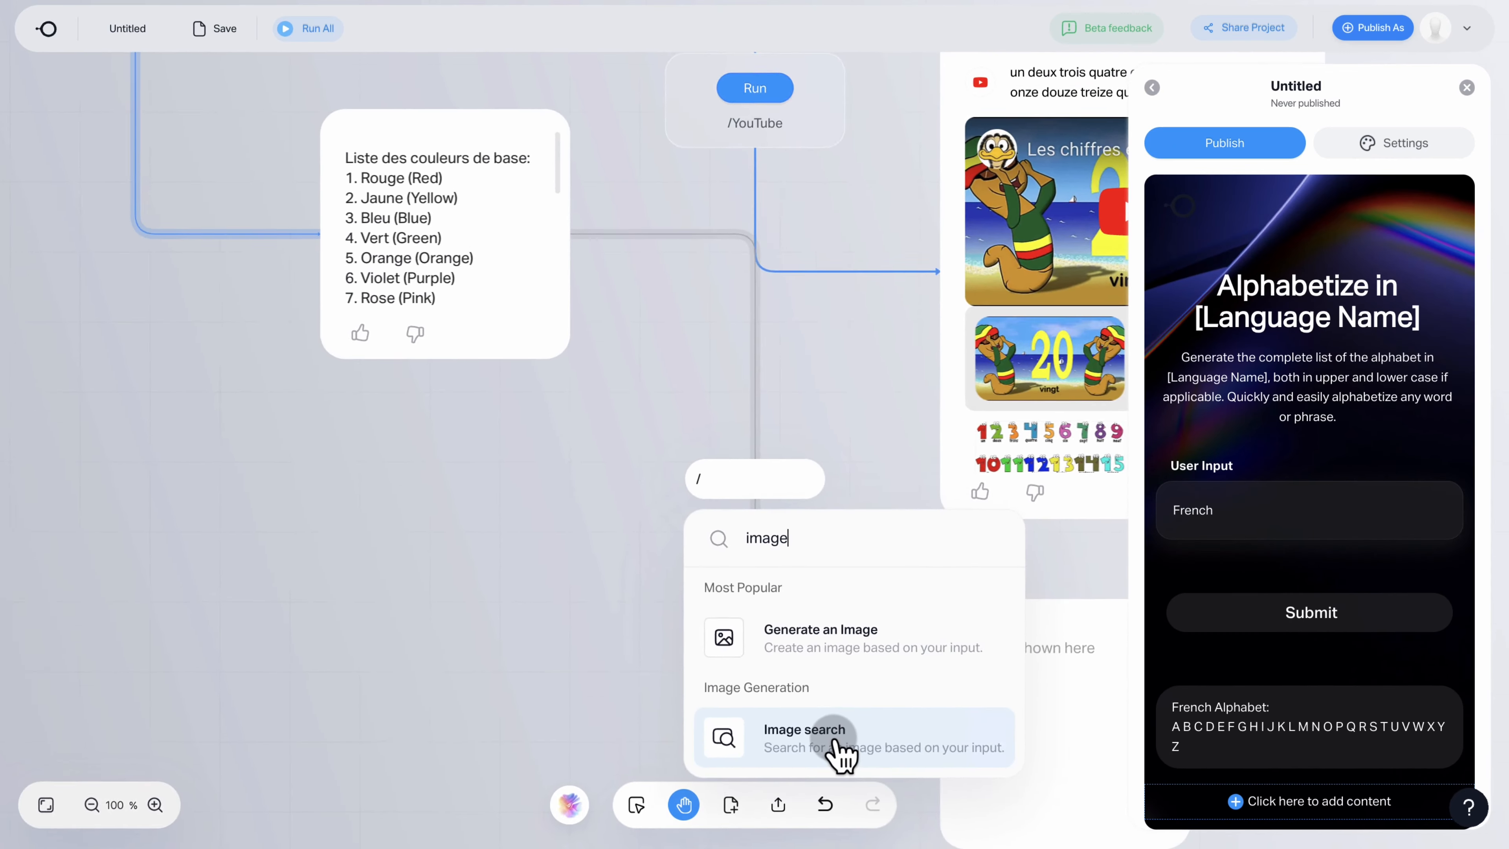
left_click(861, 684)
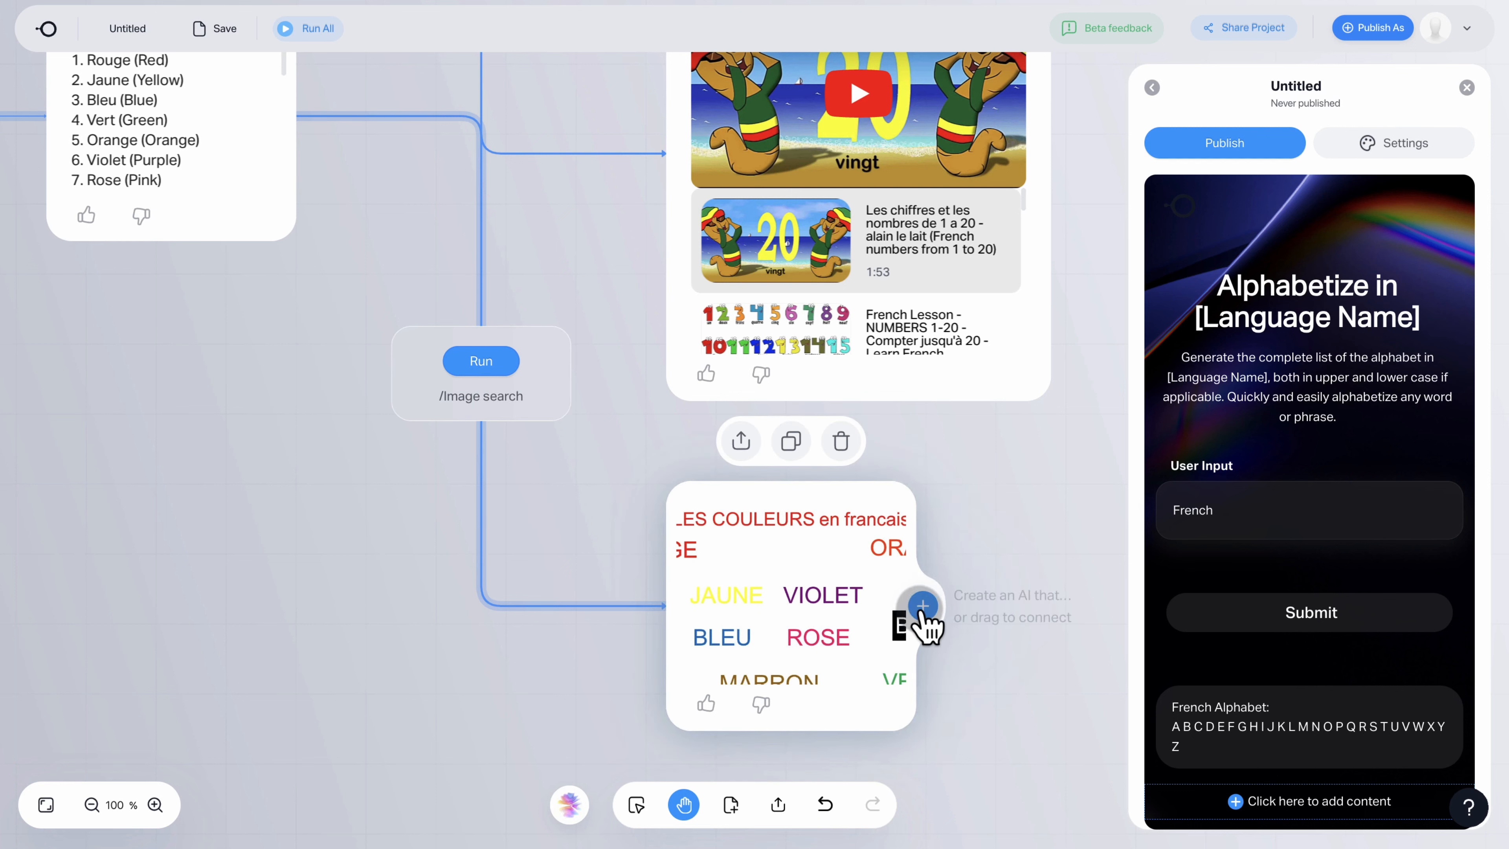
- Try to add a YouTube function after the colour image output
left_click(922, 607)
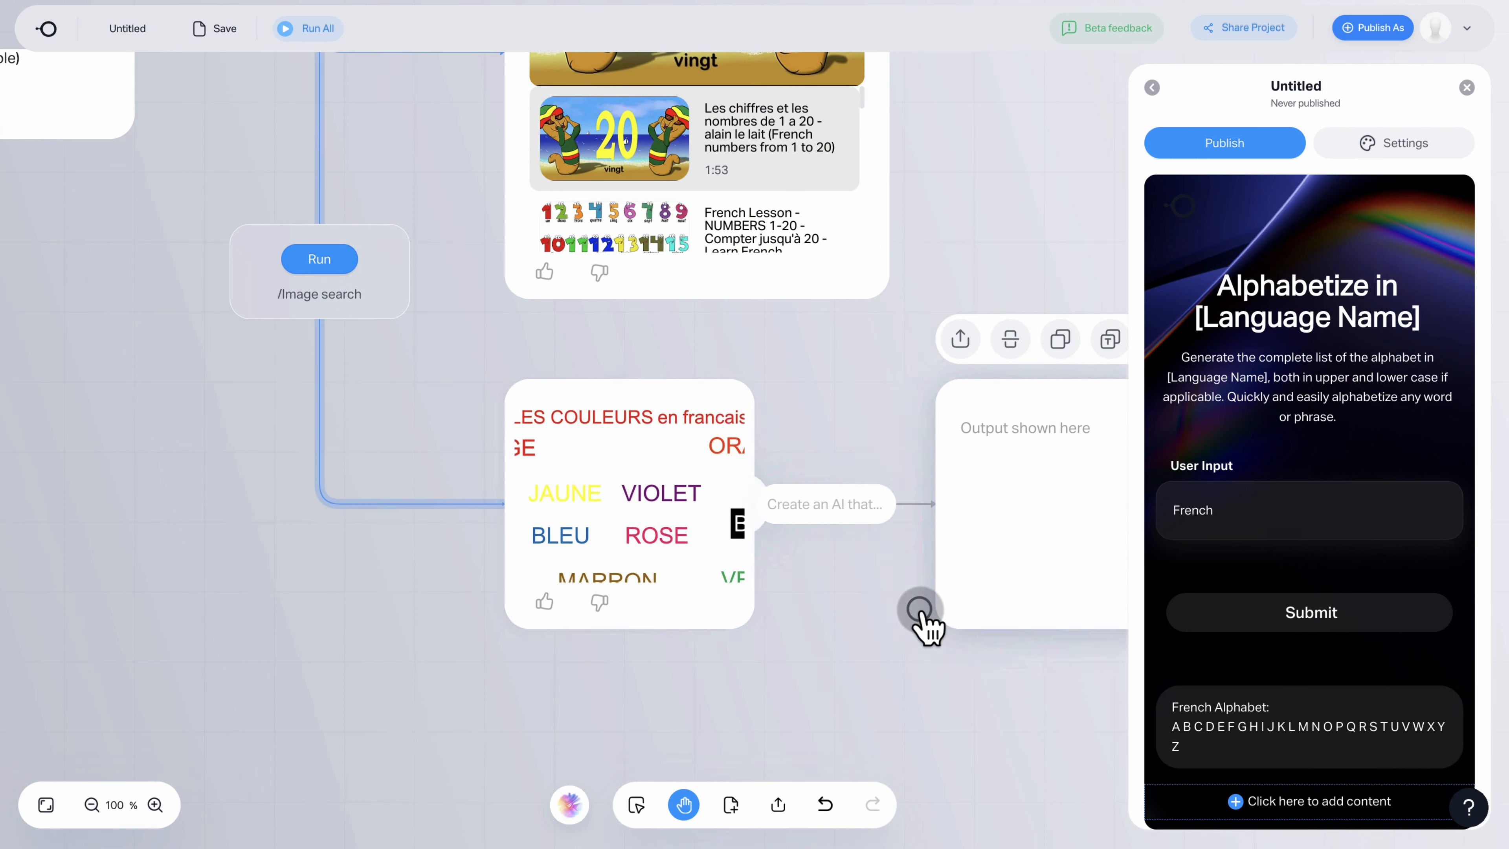
type("/youtube")
key("Return")
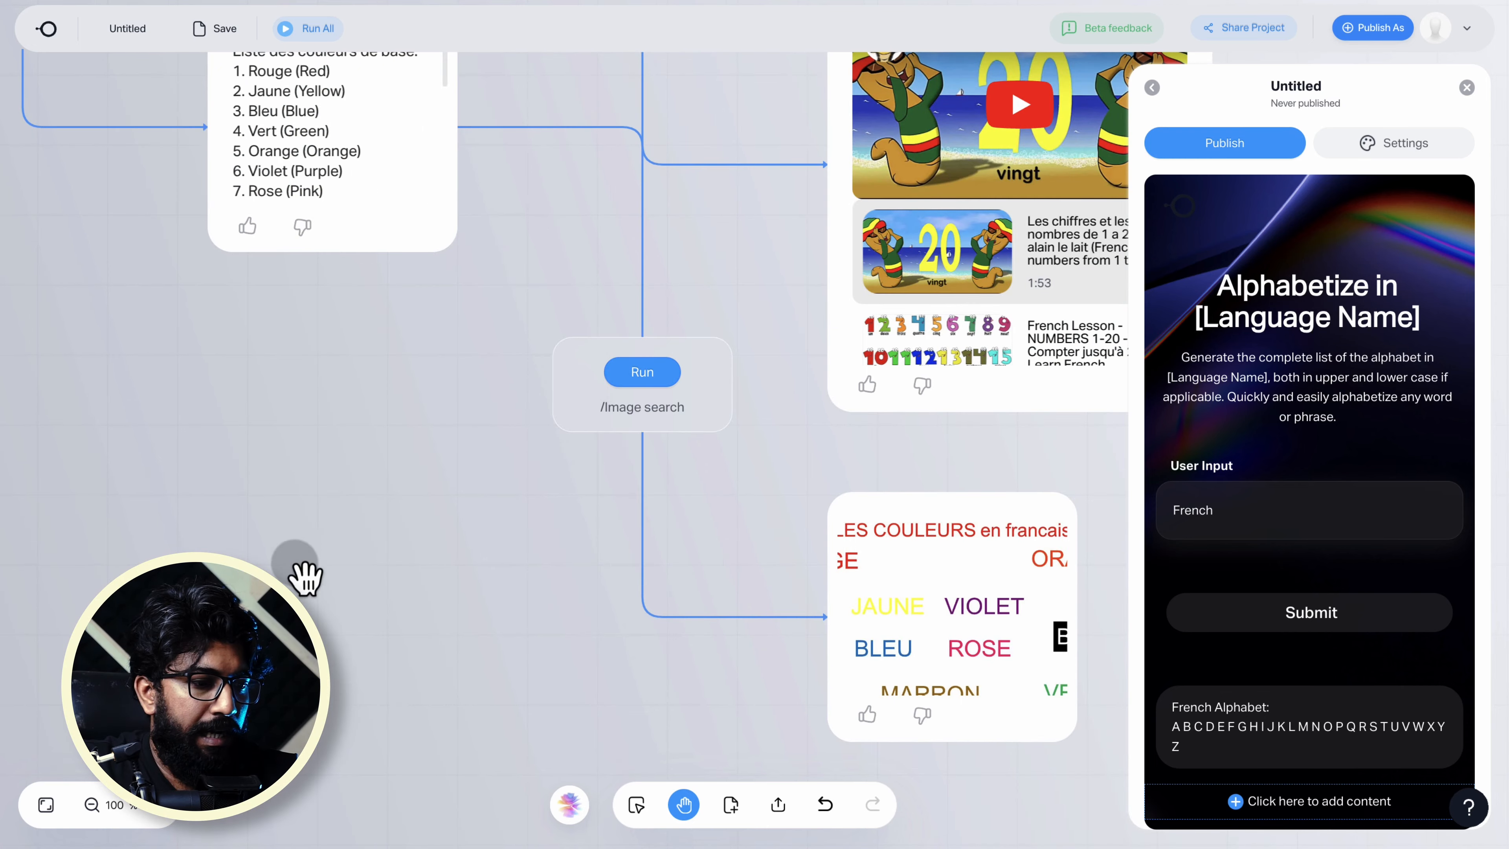
- Add the French numbers list output to the app preview
left_click(93, 804)
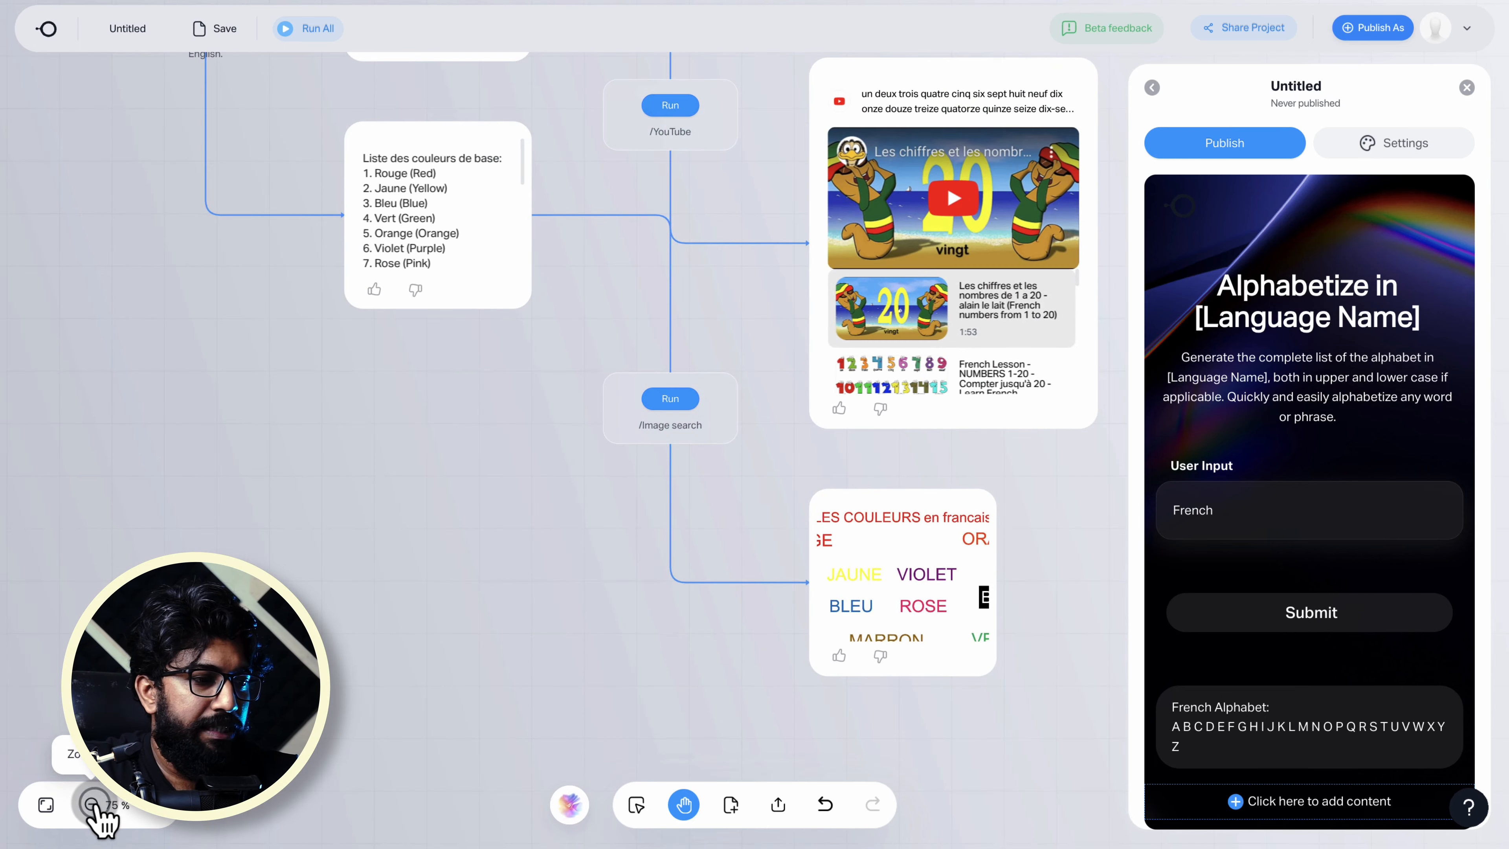
left_click(93, 805)
left_click_drag(412, 735, 143, 571)
left_click(93, 805)
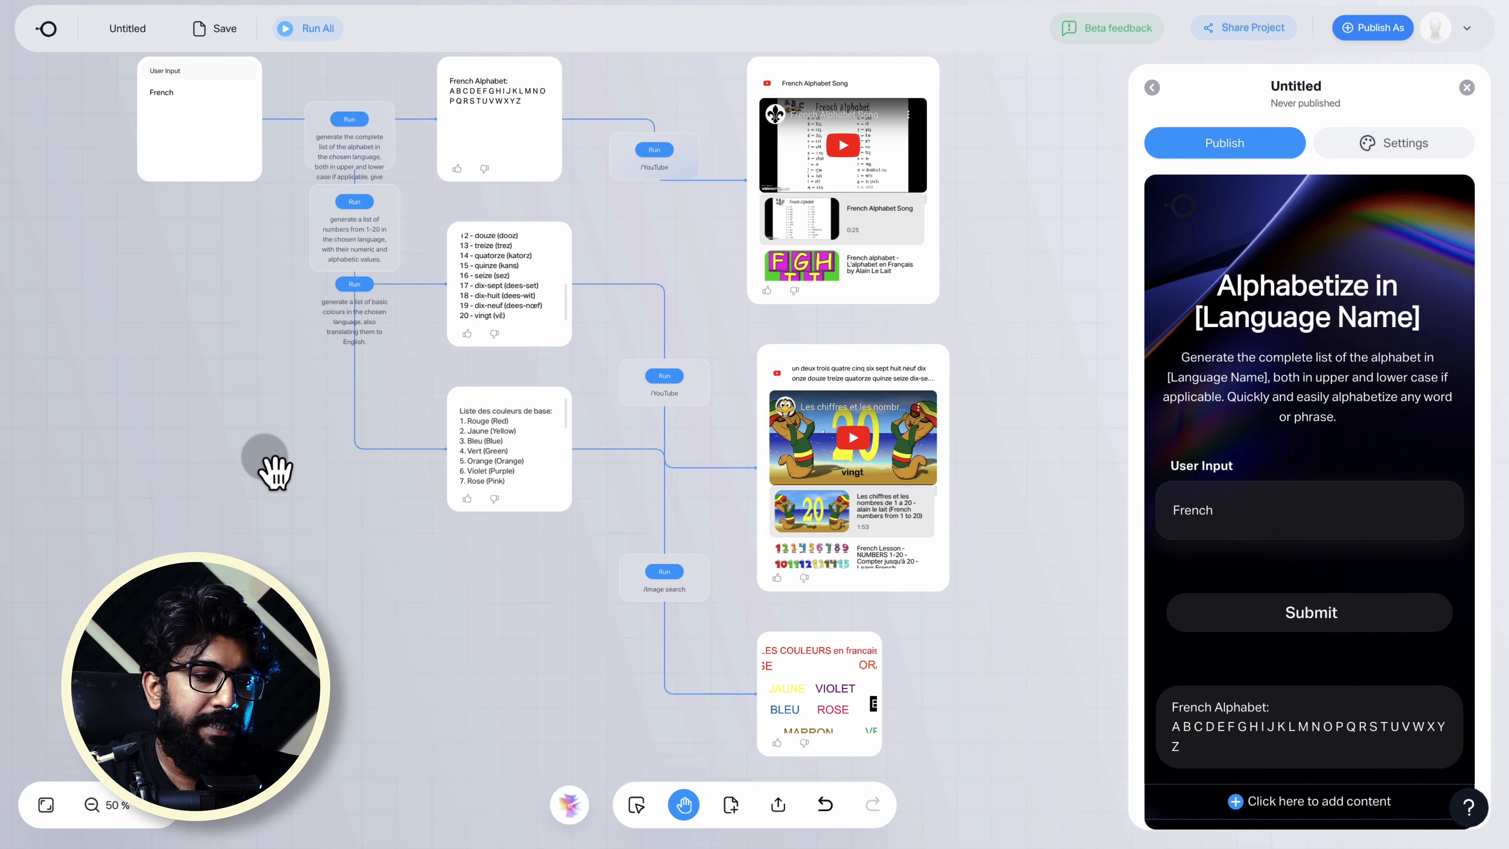
scroll(1314, 627, "down", 2)
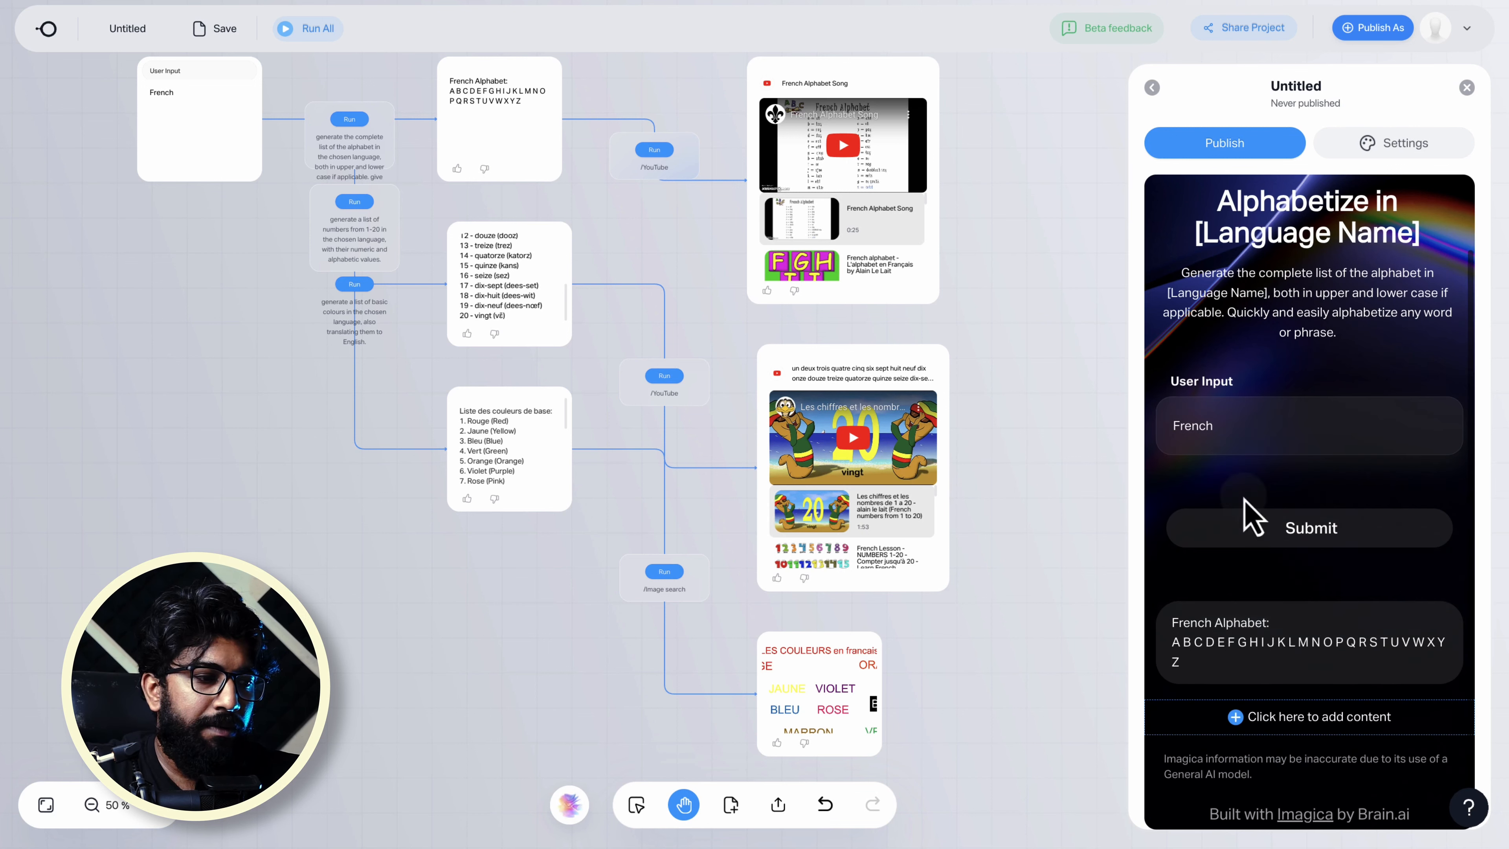
left_click_drag(138, 362, 254, 562)
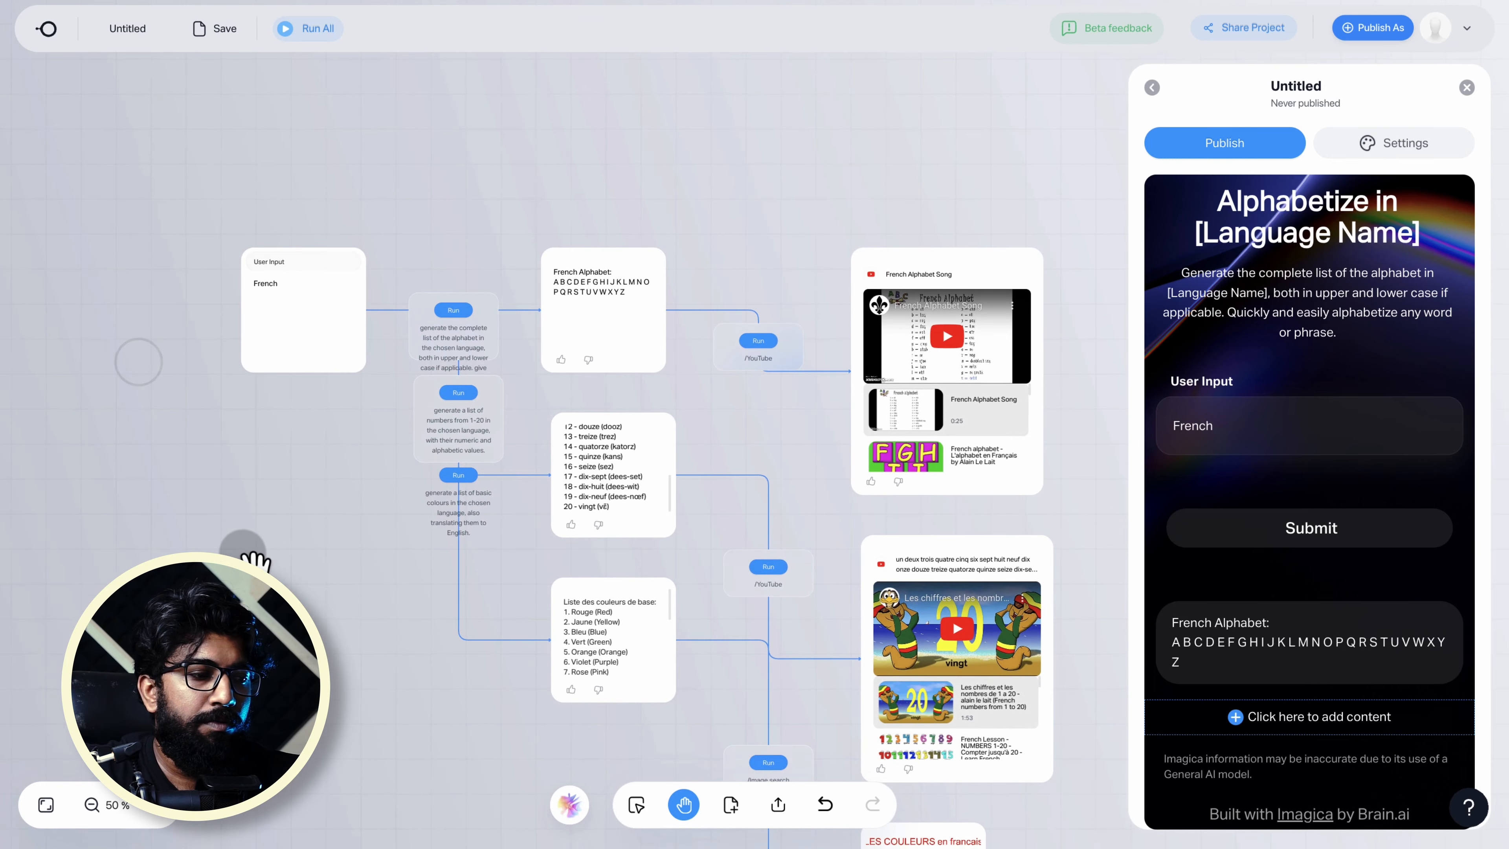
left_click(327, 281)
left_click(567, 274)
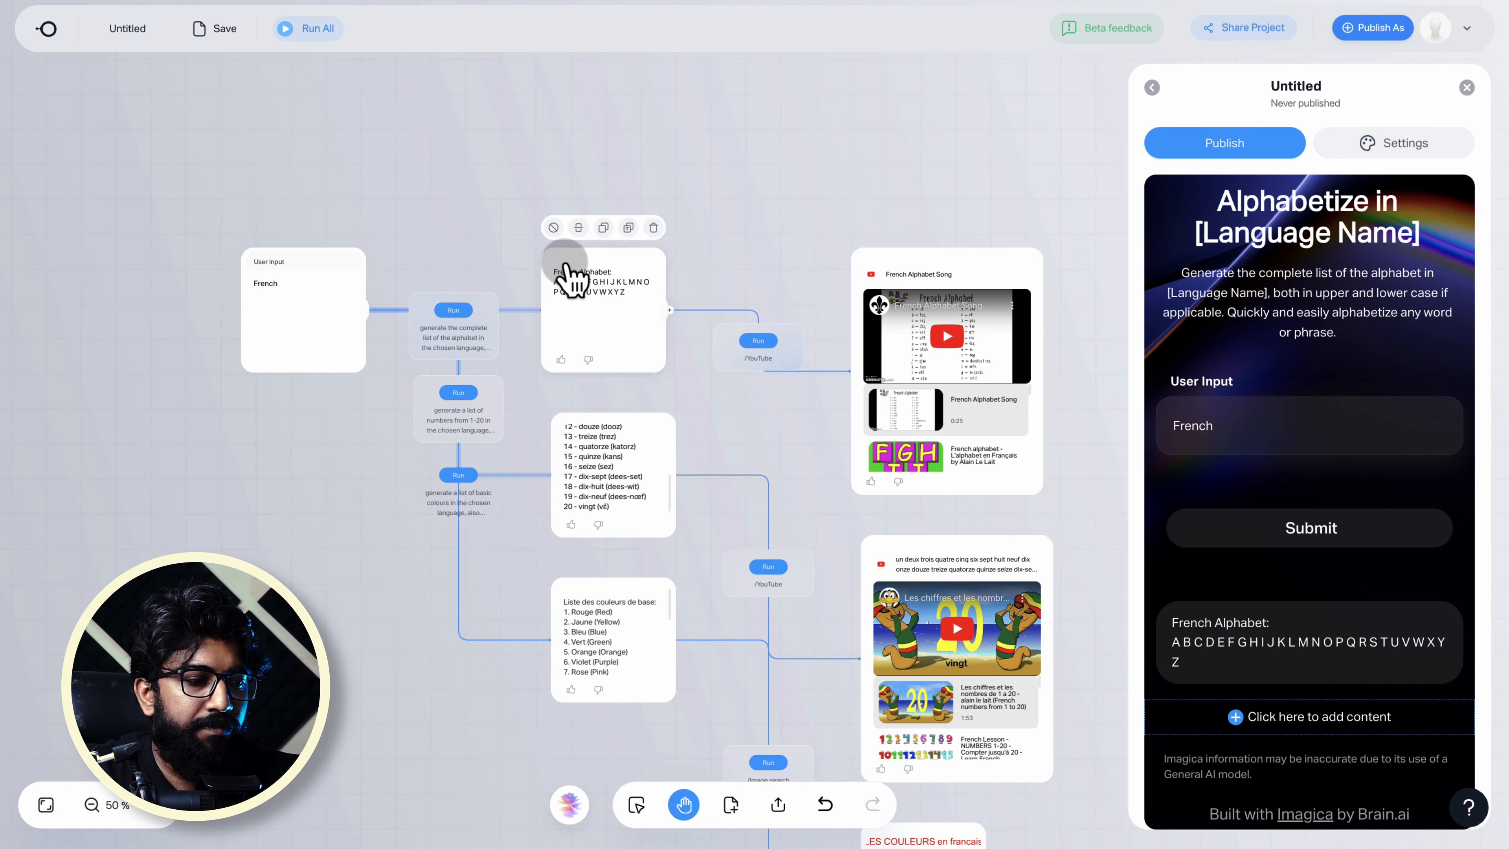
left_click(562, 424)
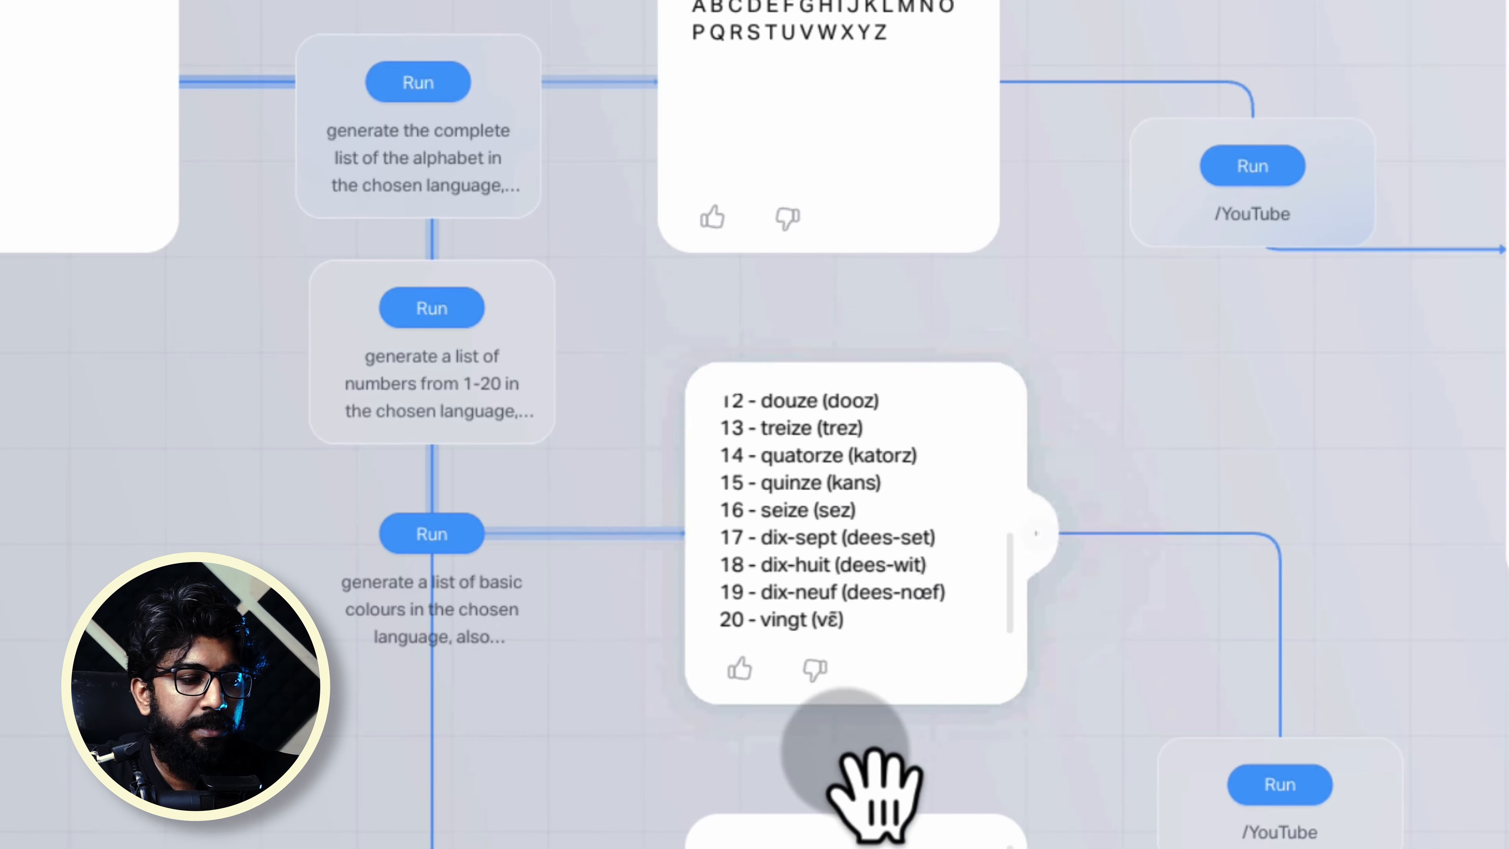
left_click(719, 307)
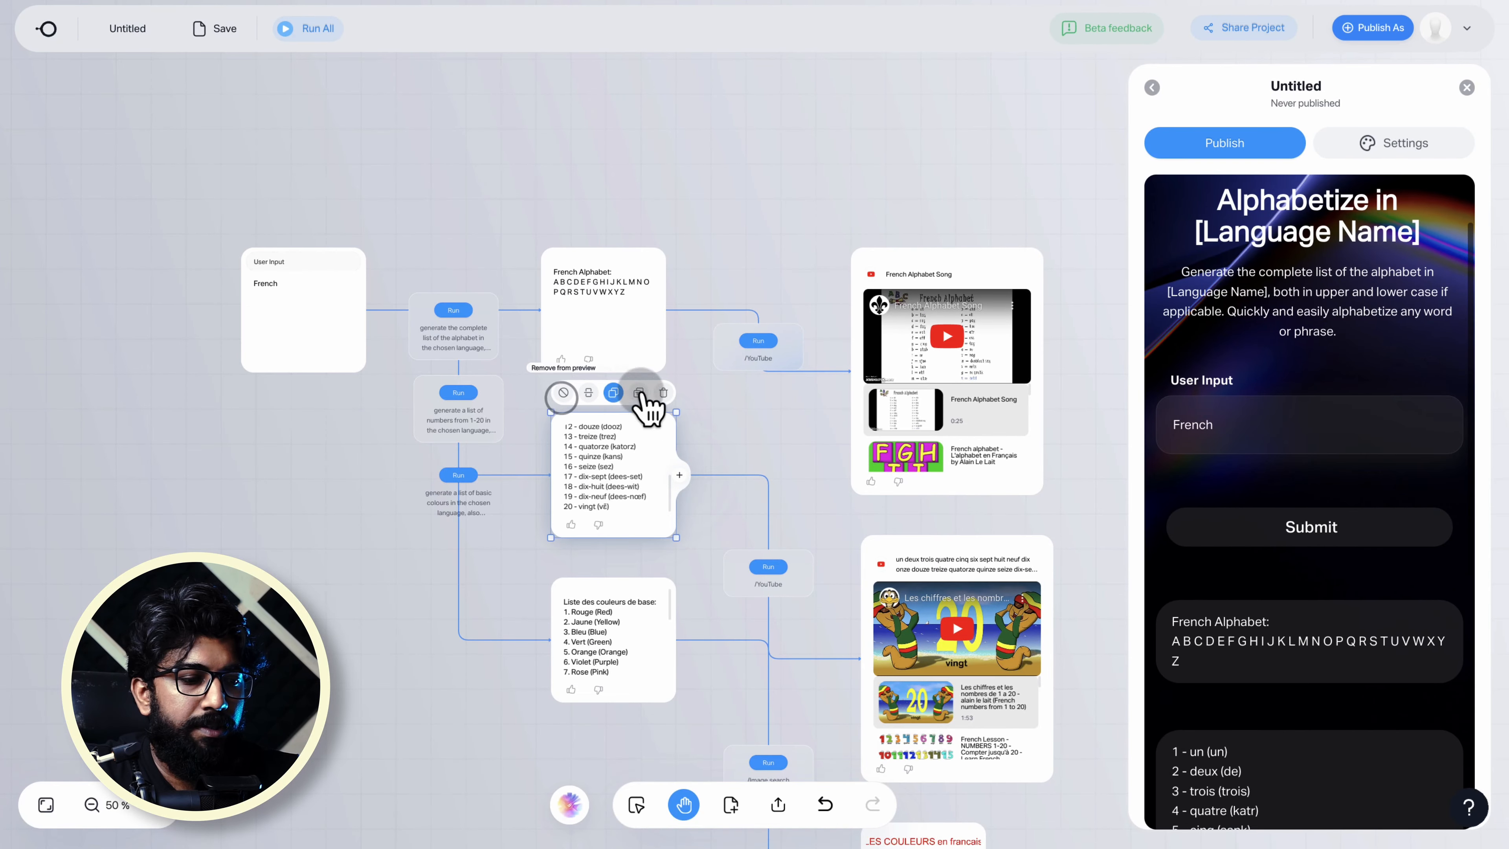
- Add the alphabet video output, the numbers video output and the colour list output to the app preview
mouse_move(869, 303)
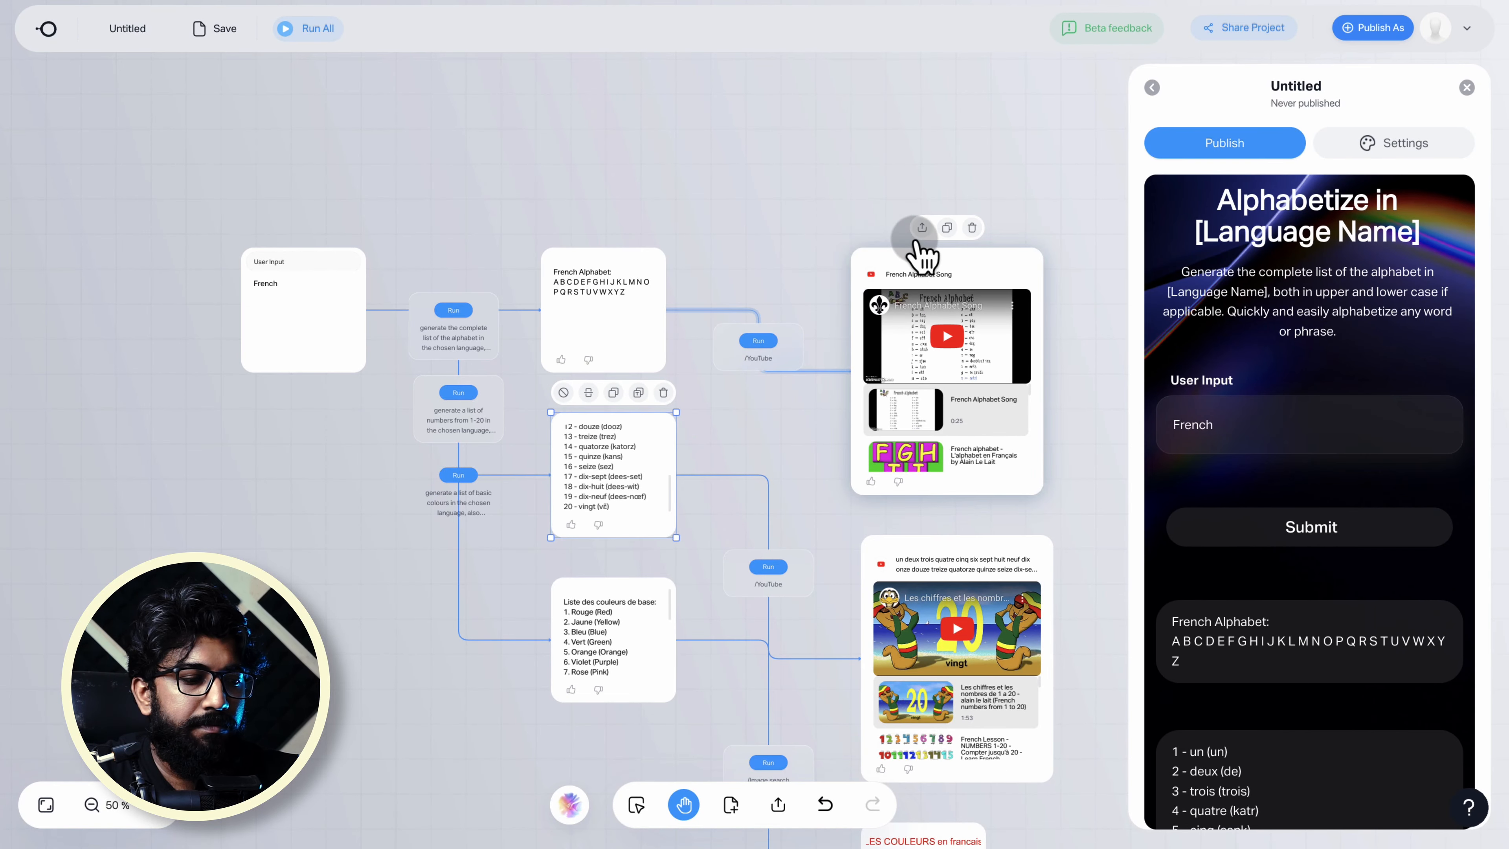
left_click(921, 229)
mouse_move(923, 569)
left_click(932, 521)
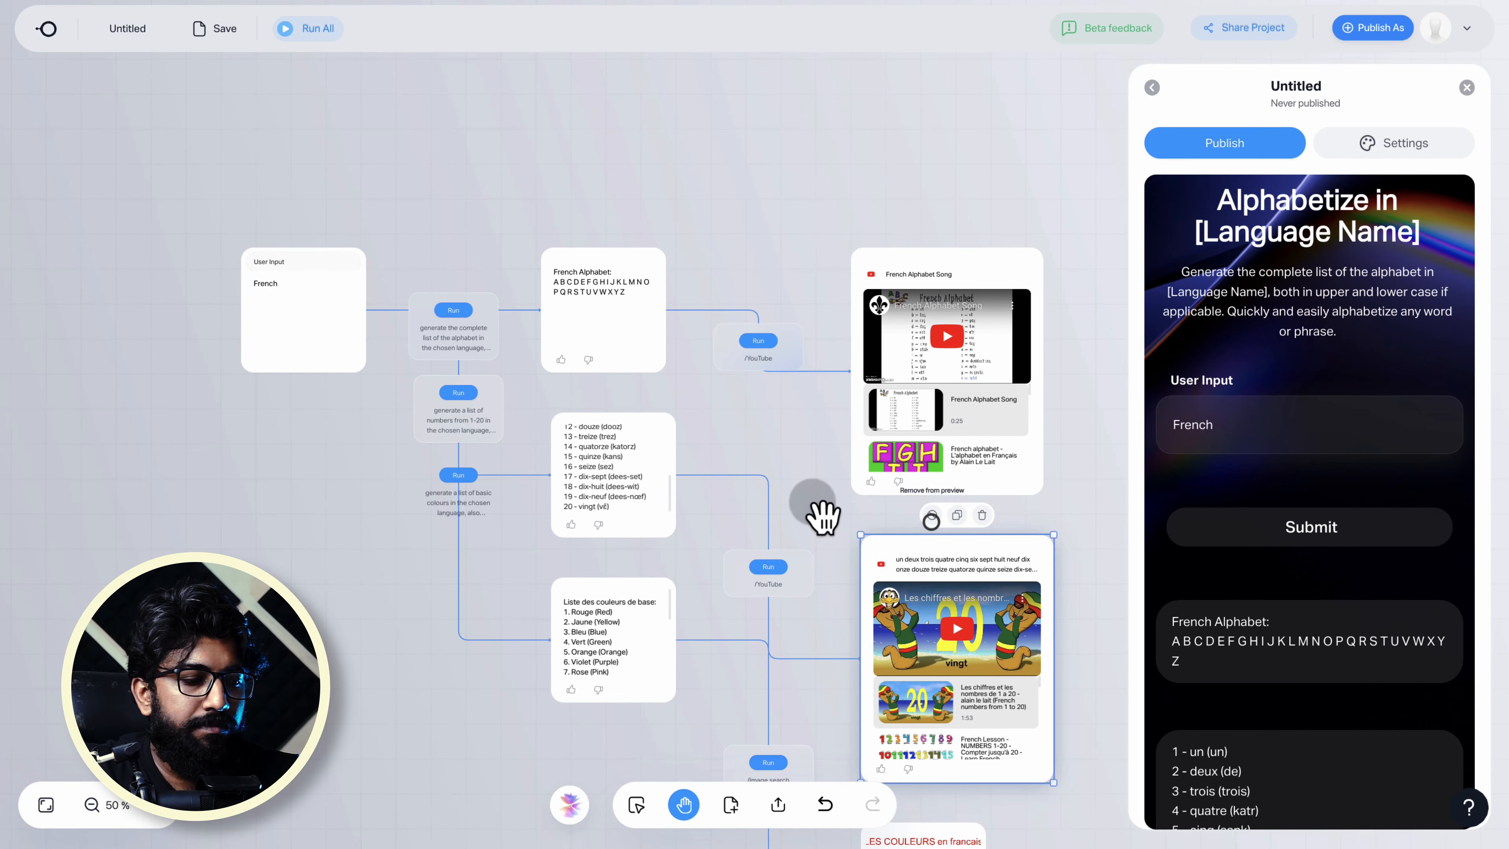
left_click(563, 557)
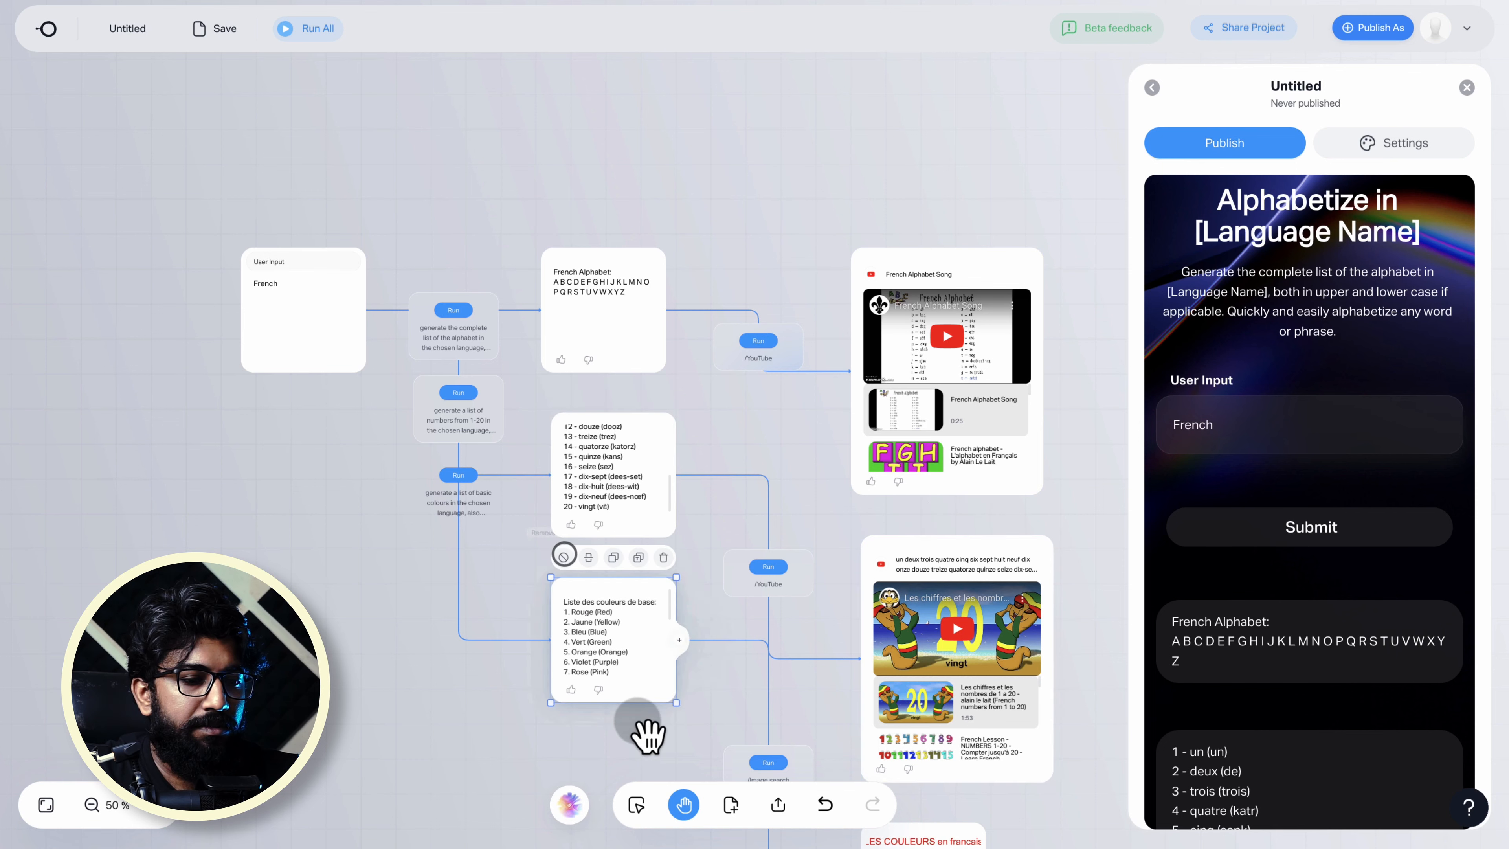
- Examine the alphabet, numbers, videos and colour list throughout the app preview
scroll(351, 642, "down", 2)
mouse_move(1233, 607)
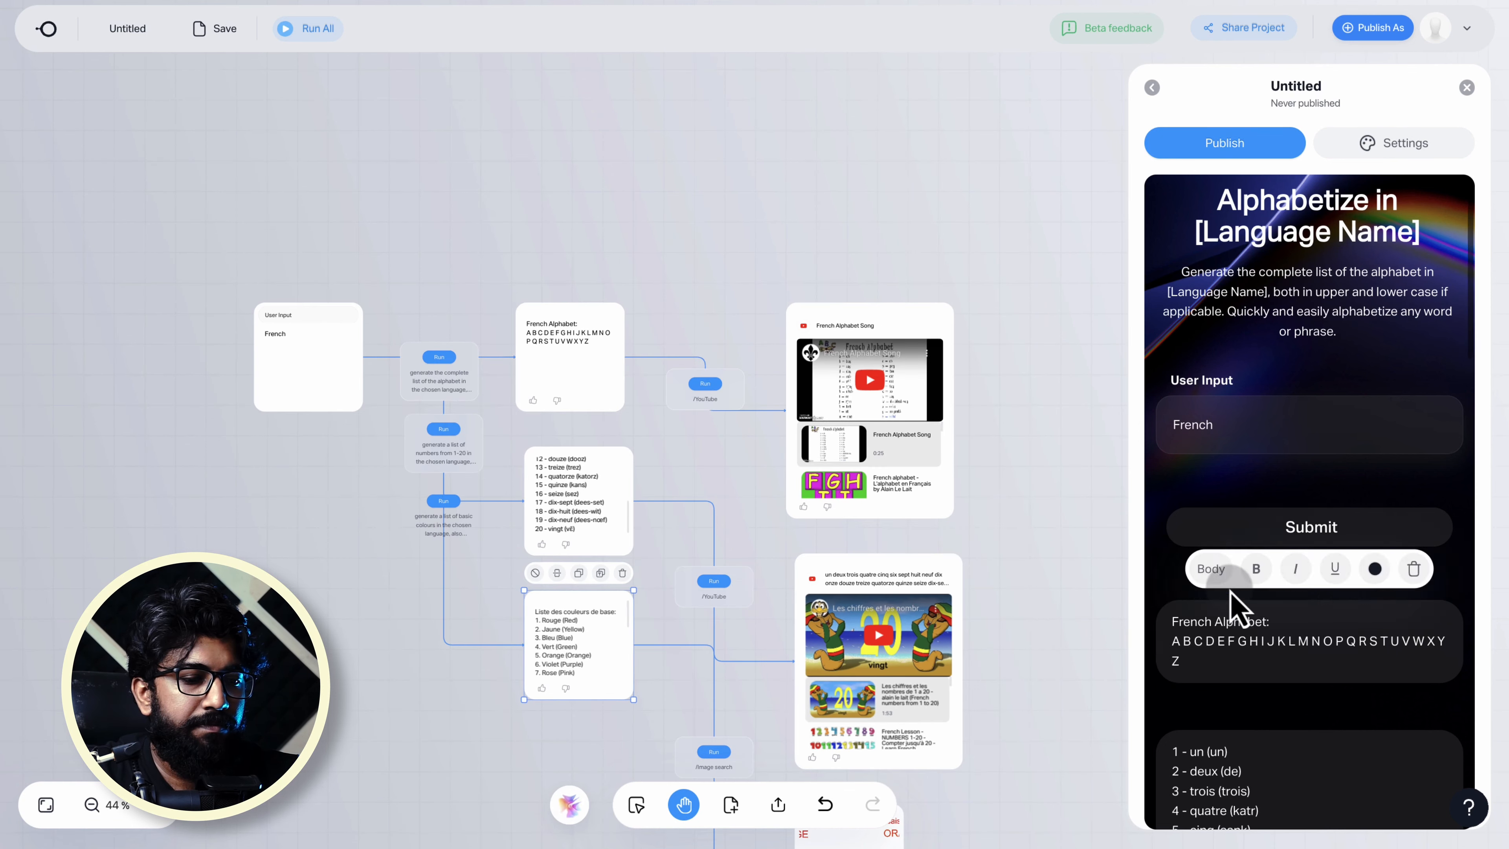
scroll(1310, 535, "down", 10)
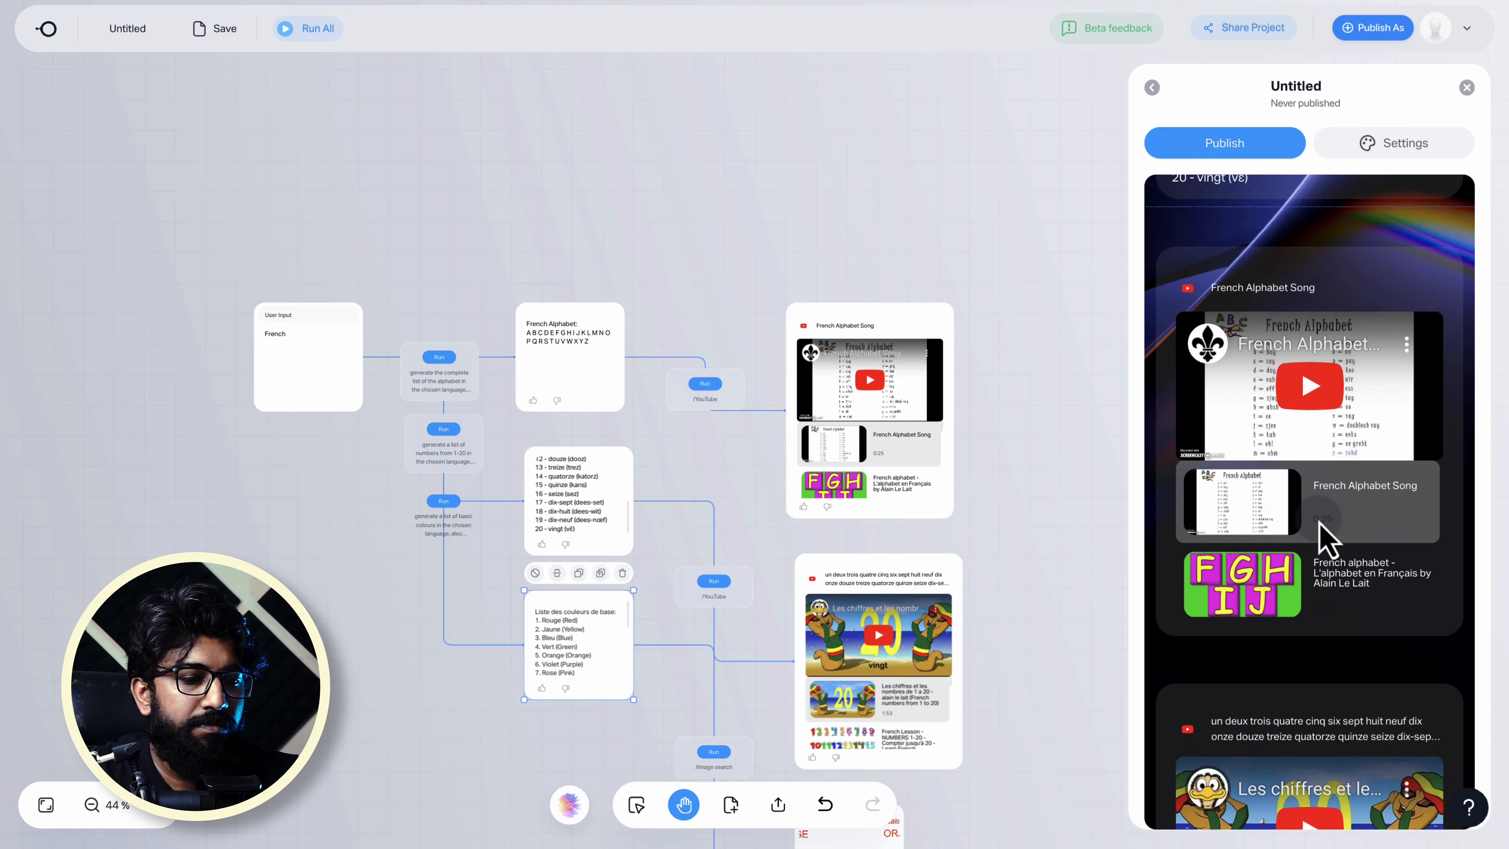
scroll(1325, 538, "down", 10)
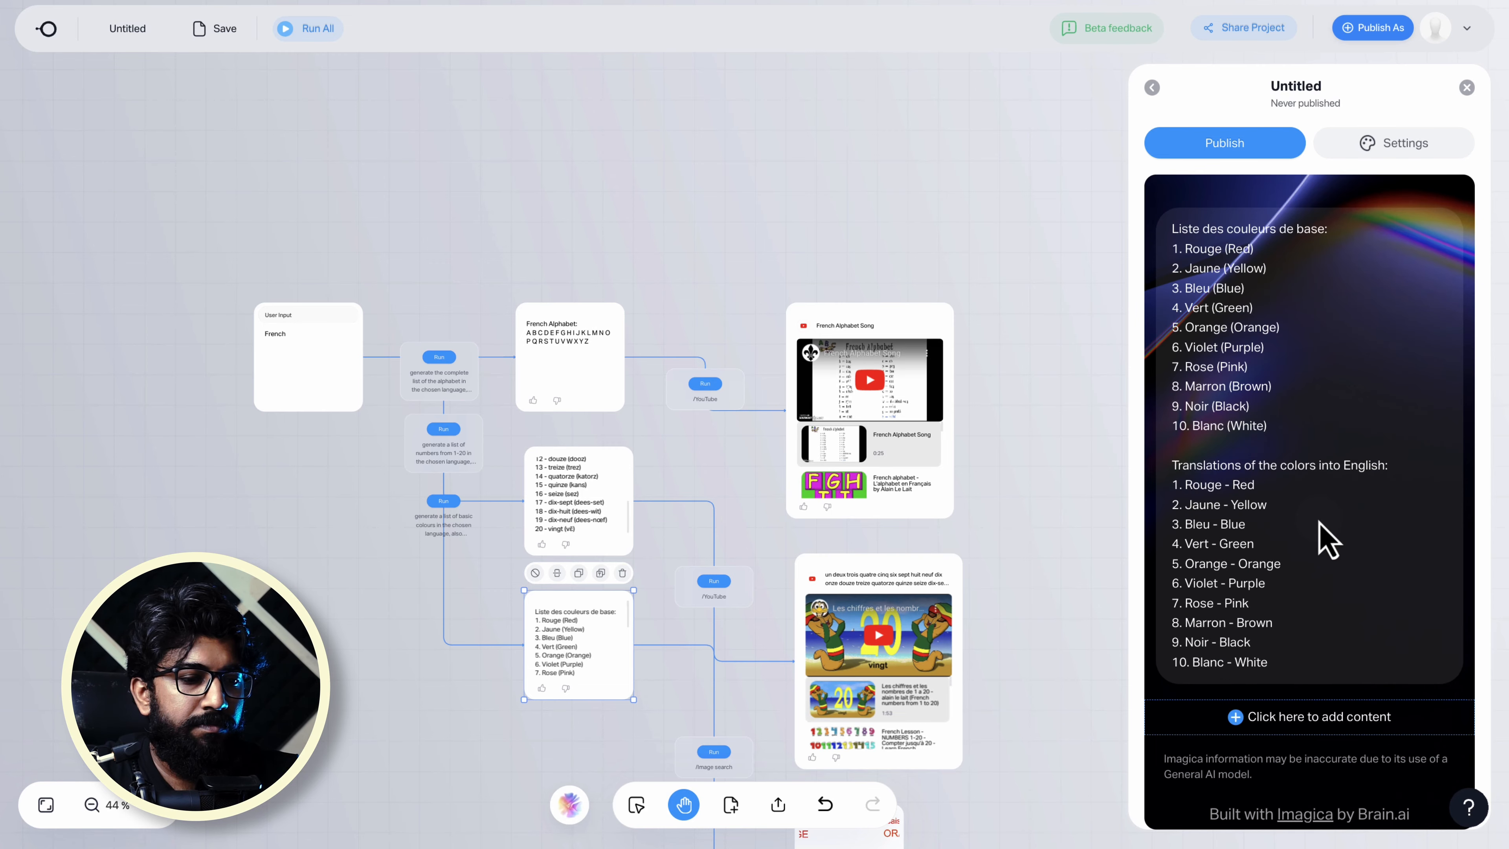
scroll(1320, 523, "up", 10)
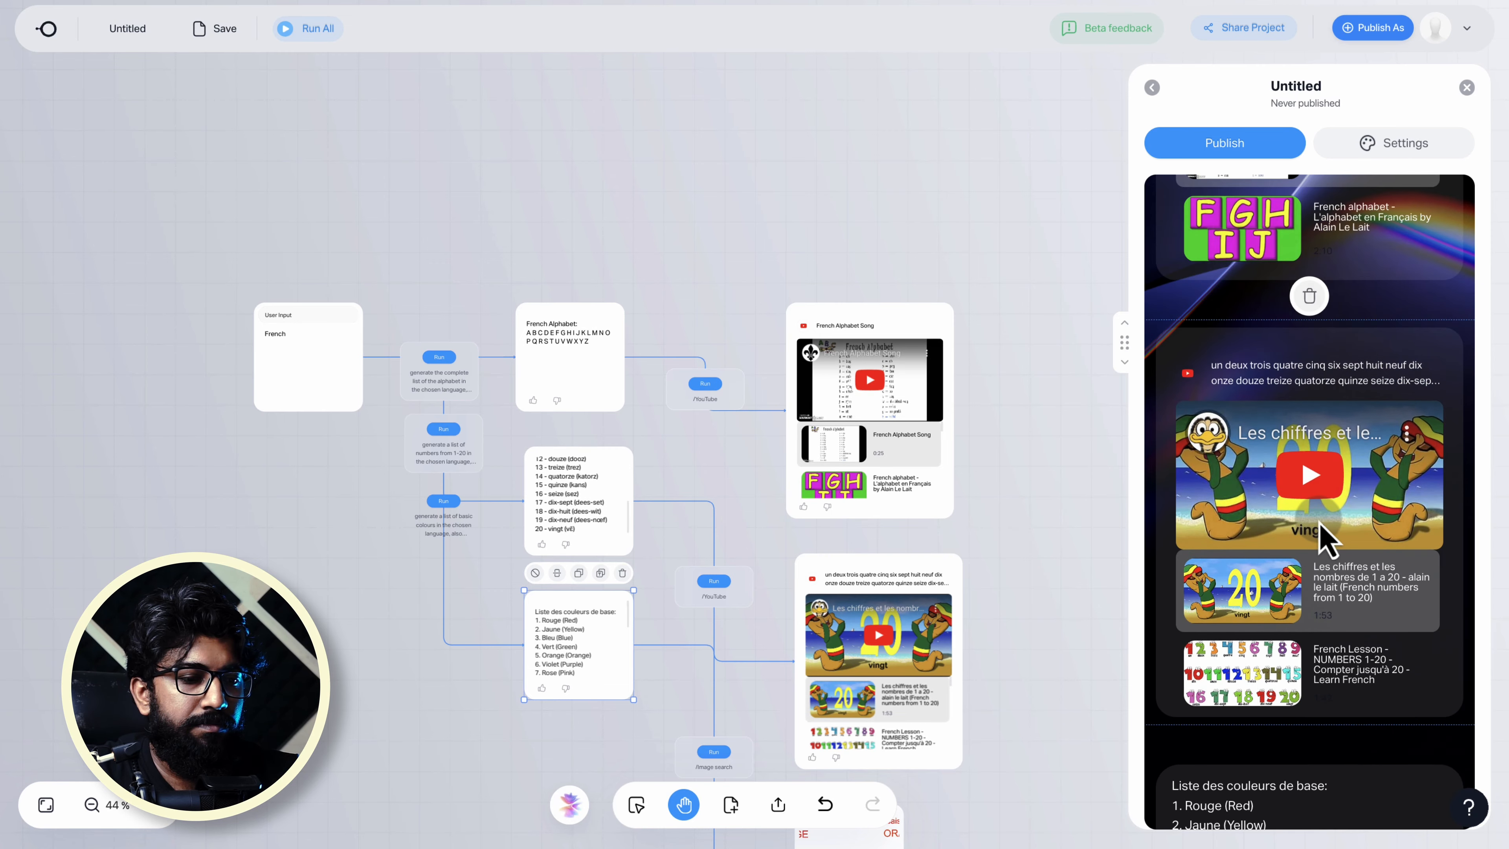
scroll(1321, 535, "up", 10)
mouse_move(1314, 481)
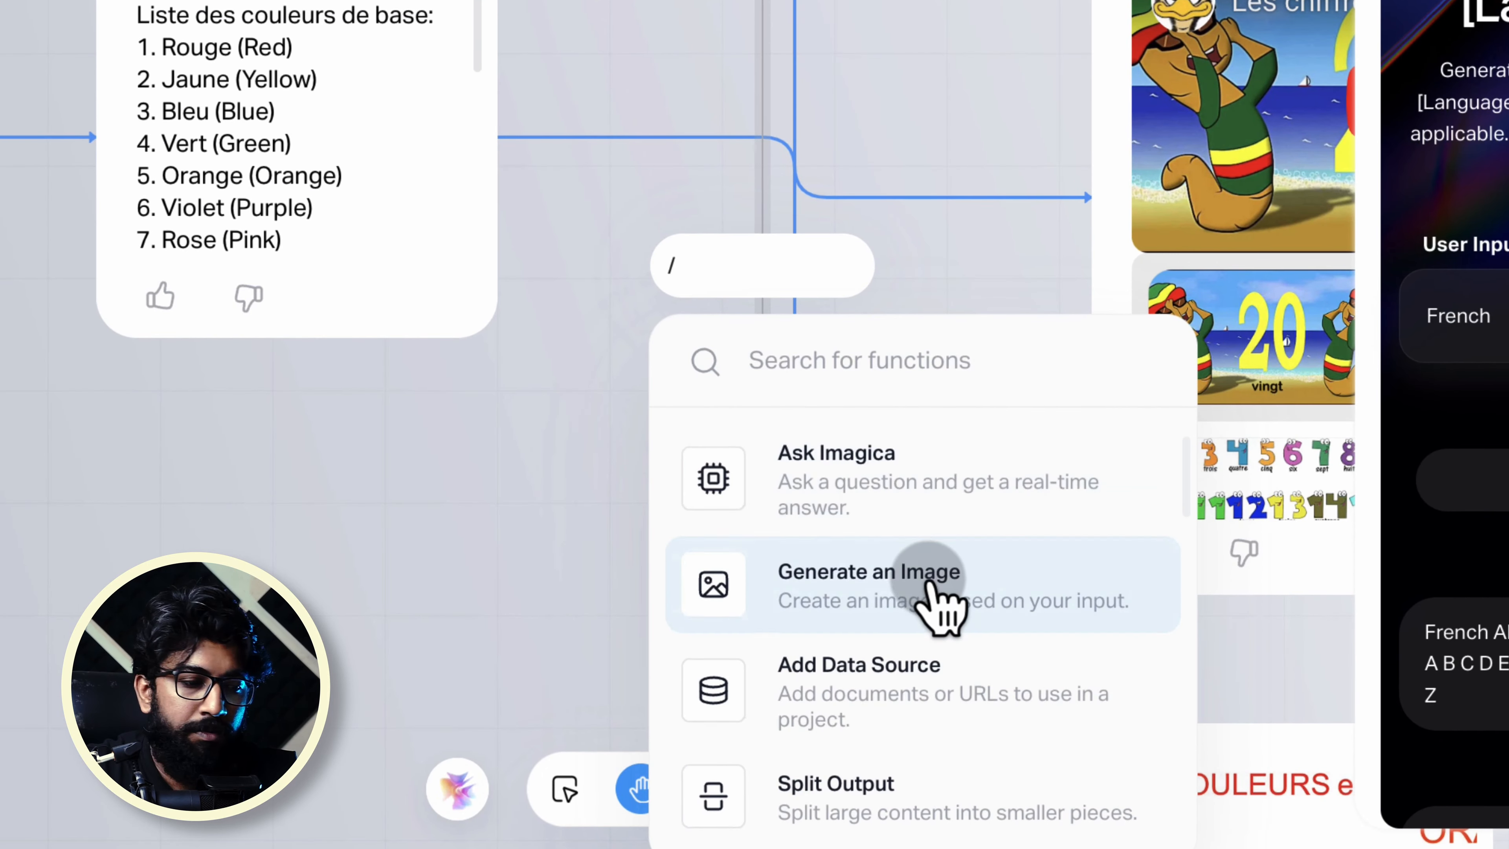
- Look through the functions available for a new node, from real-time data to the image generation styles
scroll(944, 606, "down", 2)
scroll(928, 583, "down", 3)
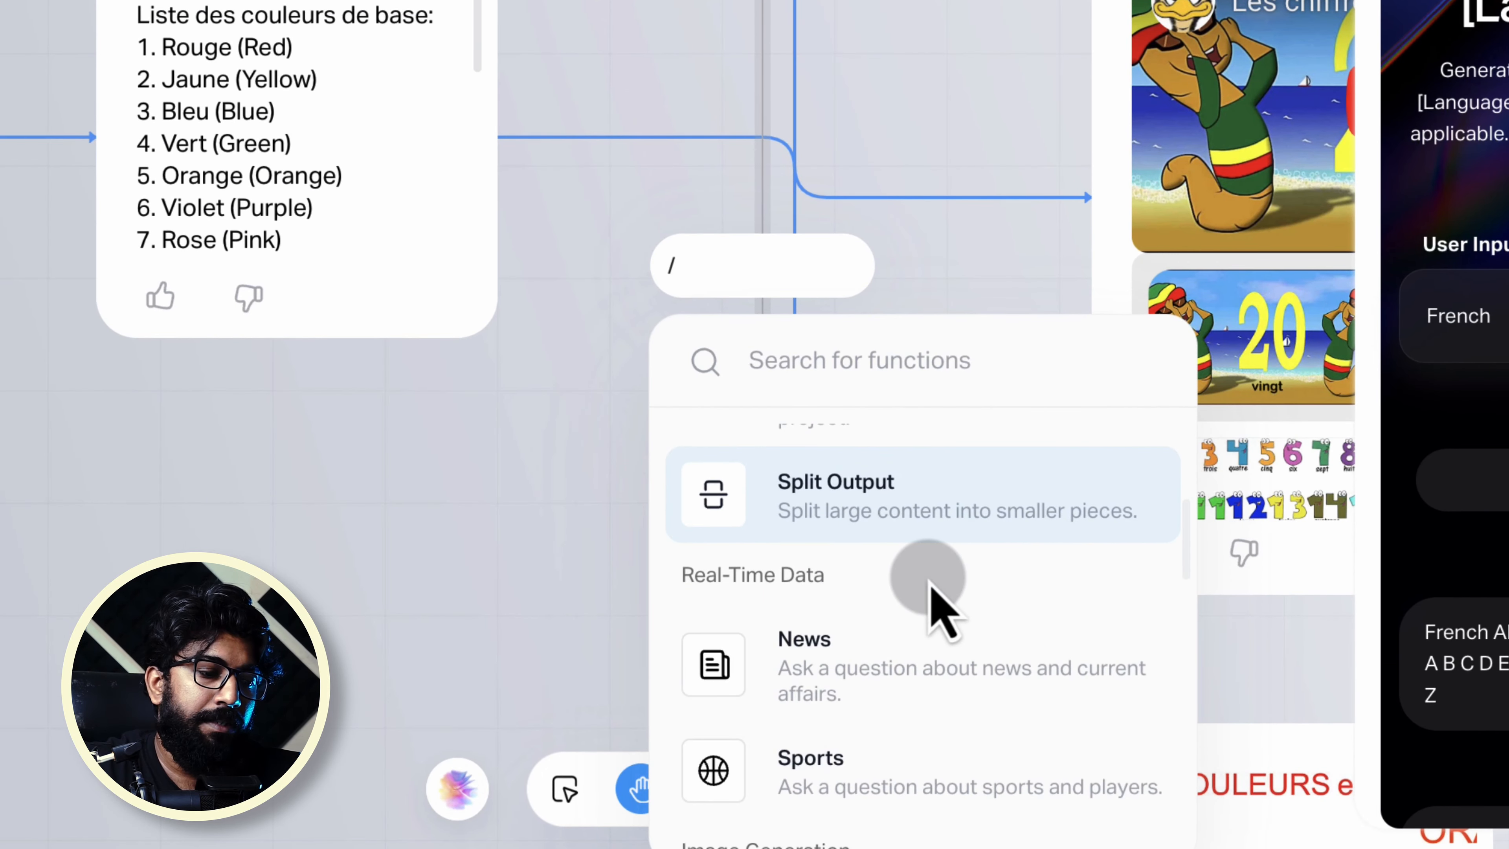
scroll(933, 600, "down", 5)
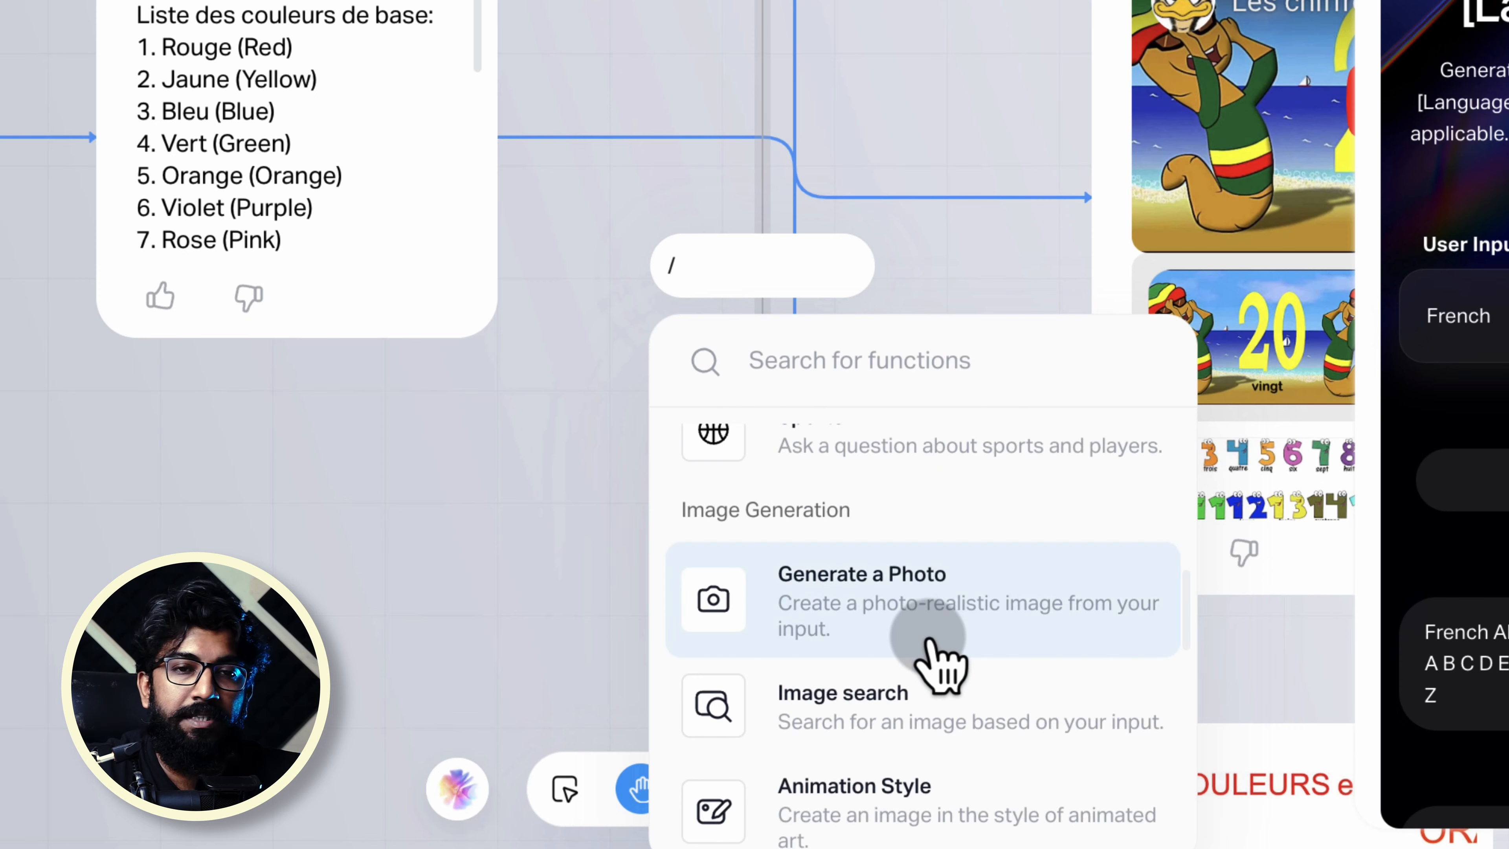
scroll(1004, 633, "down", 4)
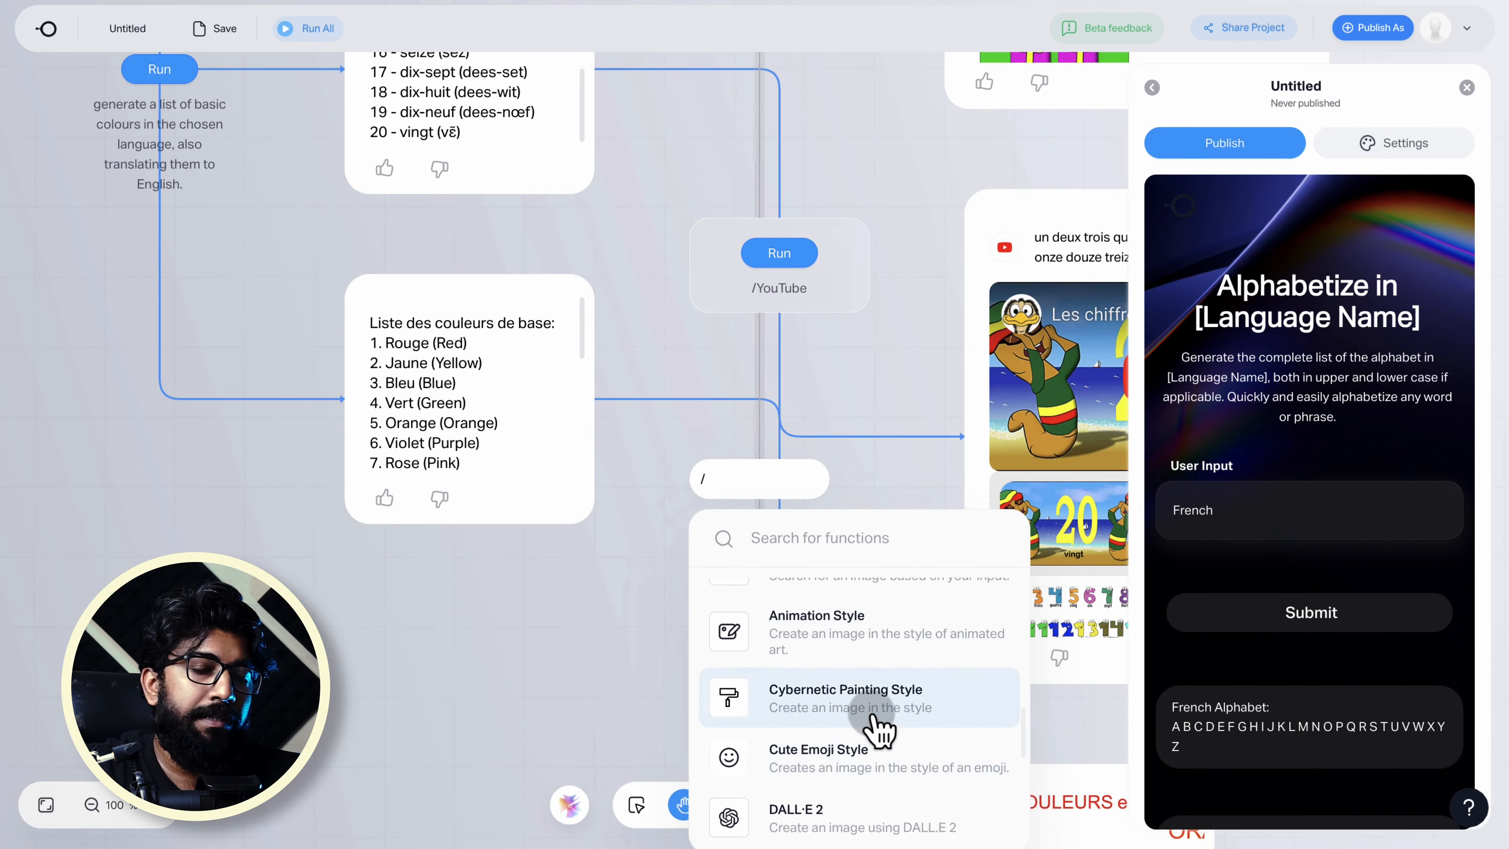
scroll(878, 722, "up", 2)
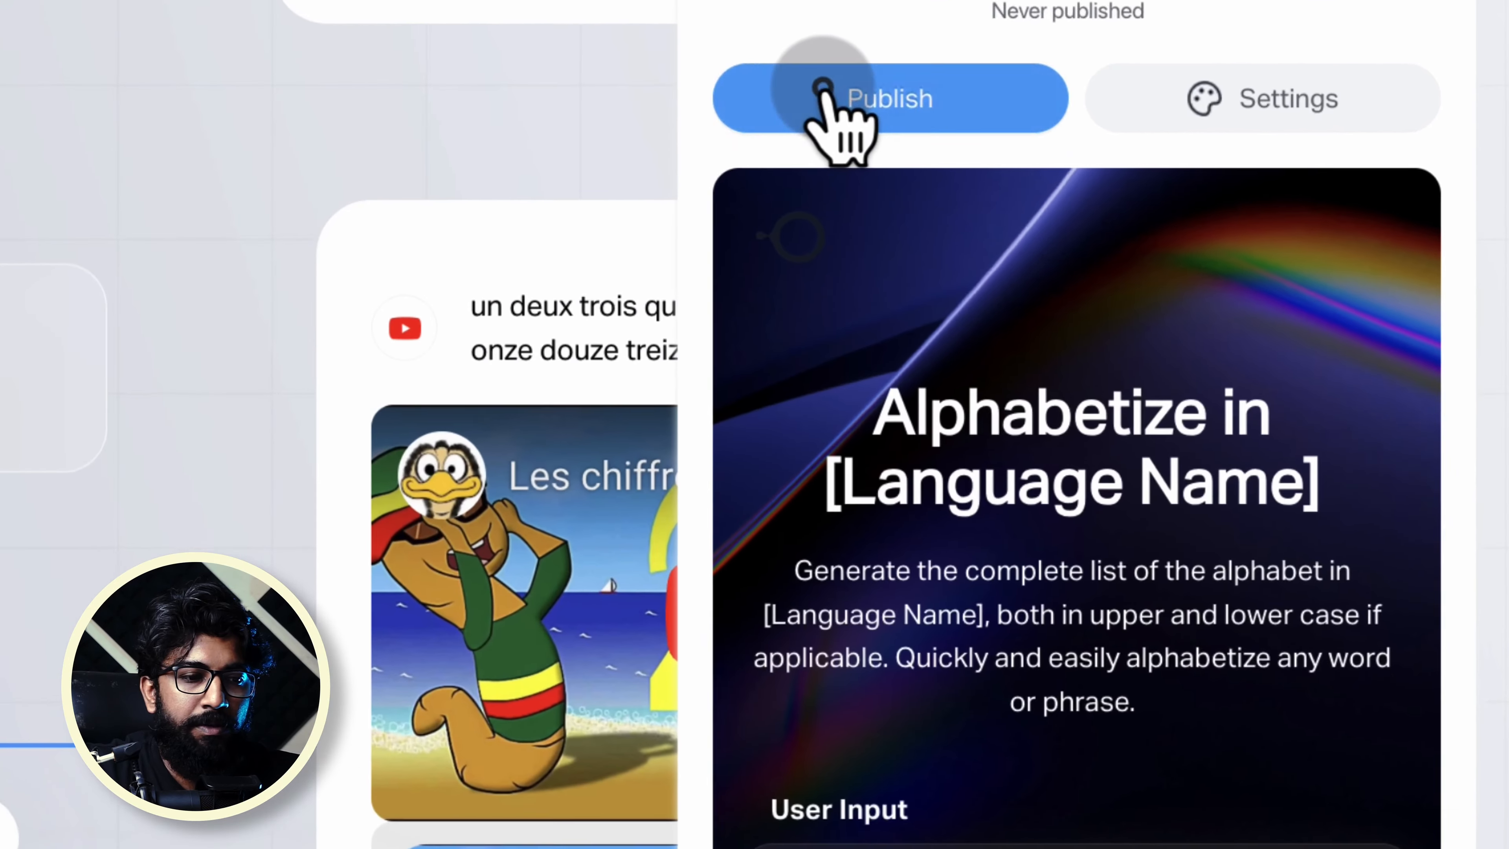
- Publish the language-learning app, copy its share link and open it in a new browser tab
left_click(1194, 137)
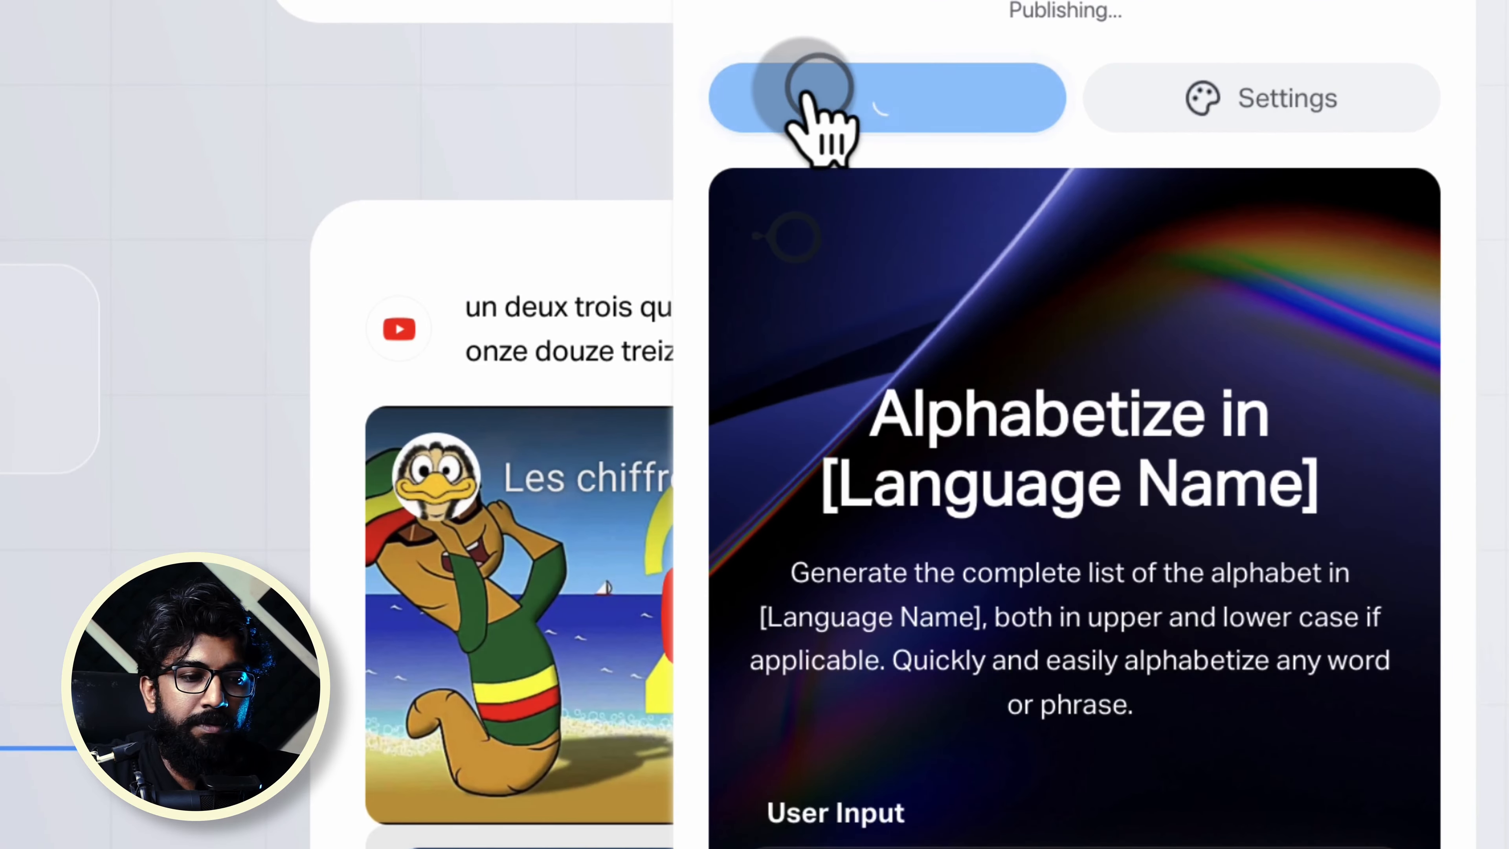
mouse_move(974, 476)
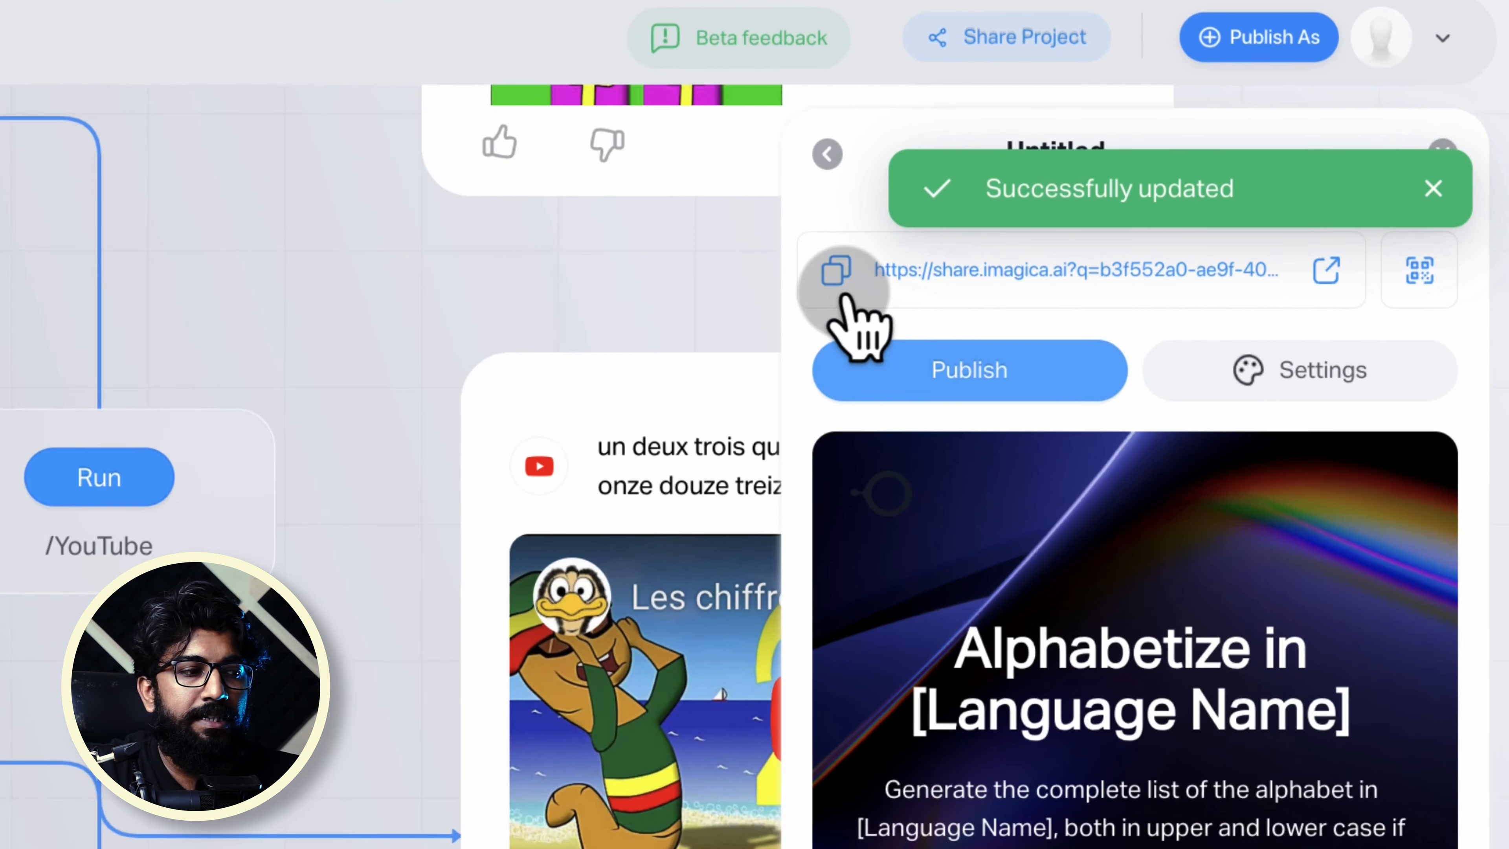
left_click(837, 275)
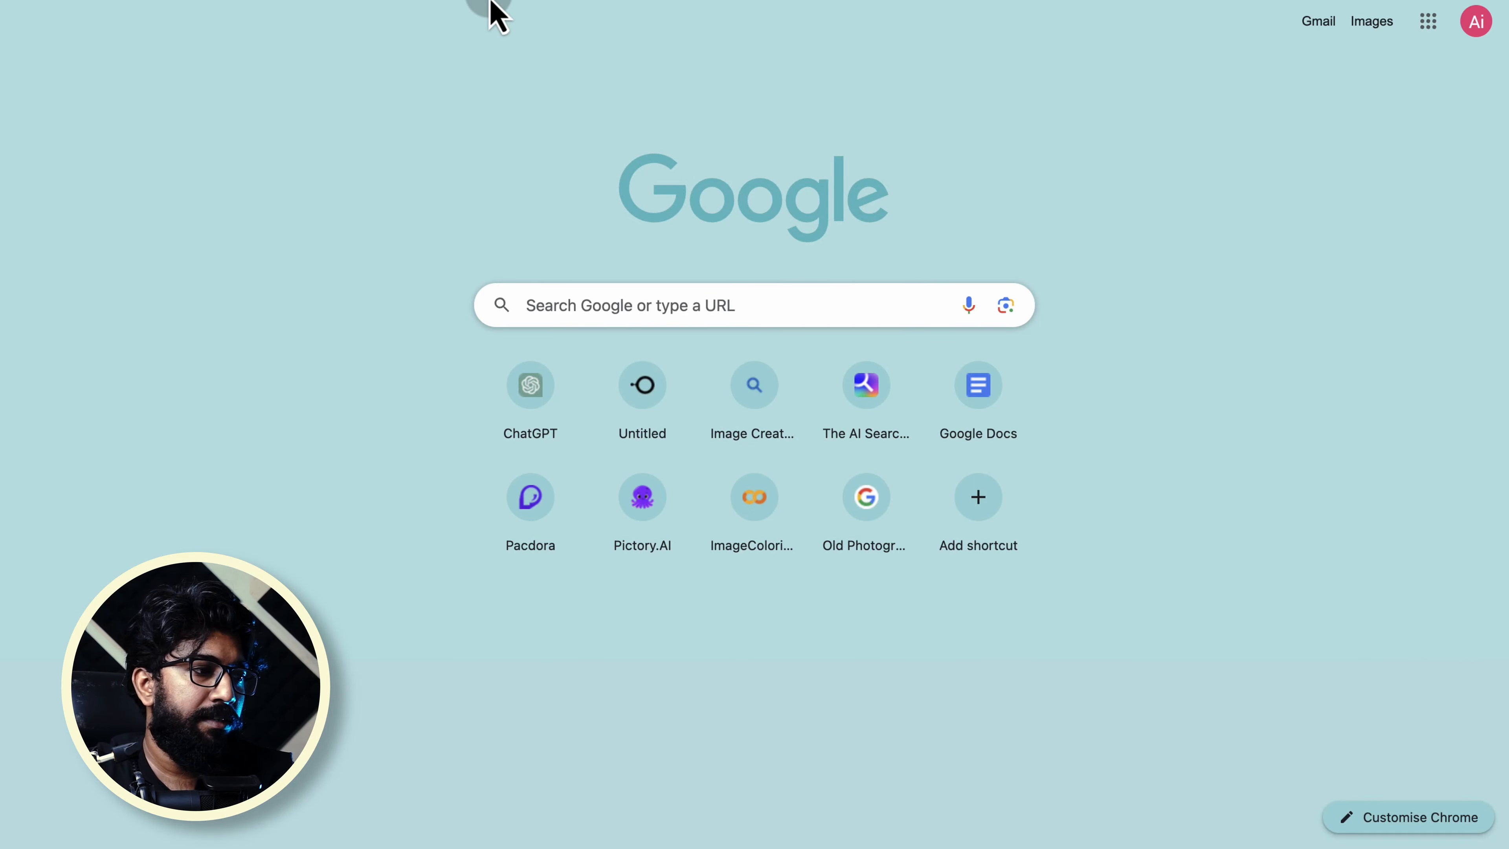
type("https://share.imagica.ai/?p=fc6f052a0-ae8f-40be-abd4-3c7747b76761")
key("Return")
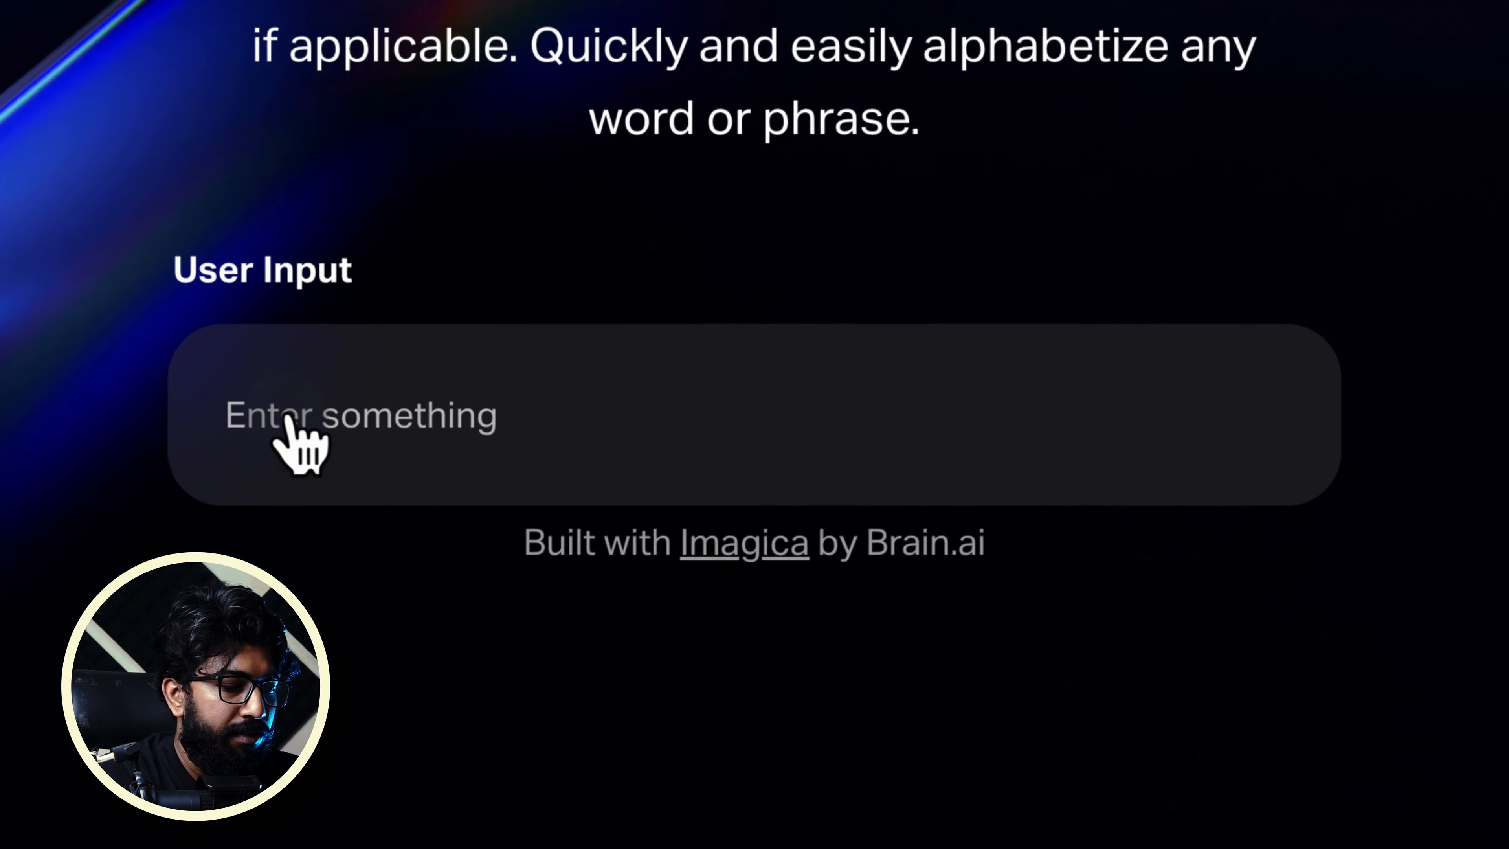
- Run the published app with "korean" as the user input
left_click(510, 574)
type("koren")
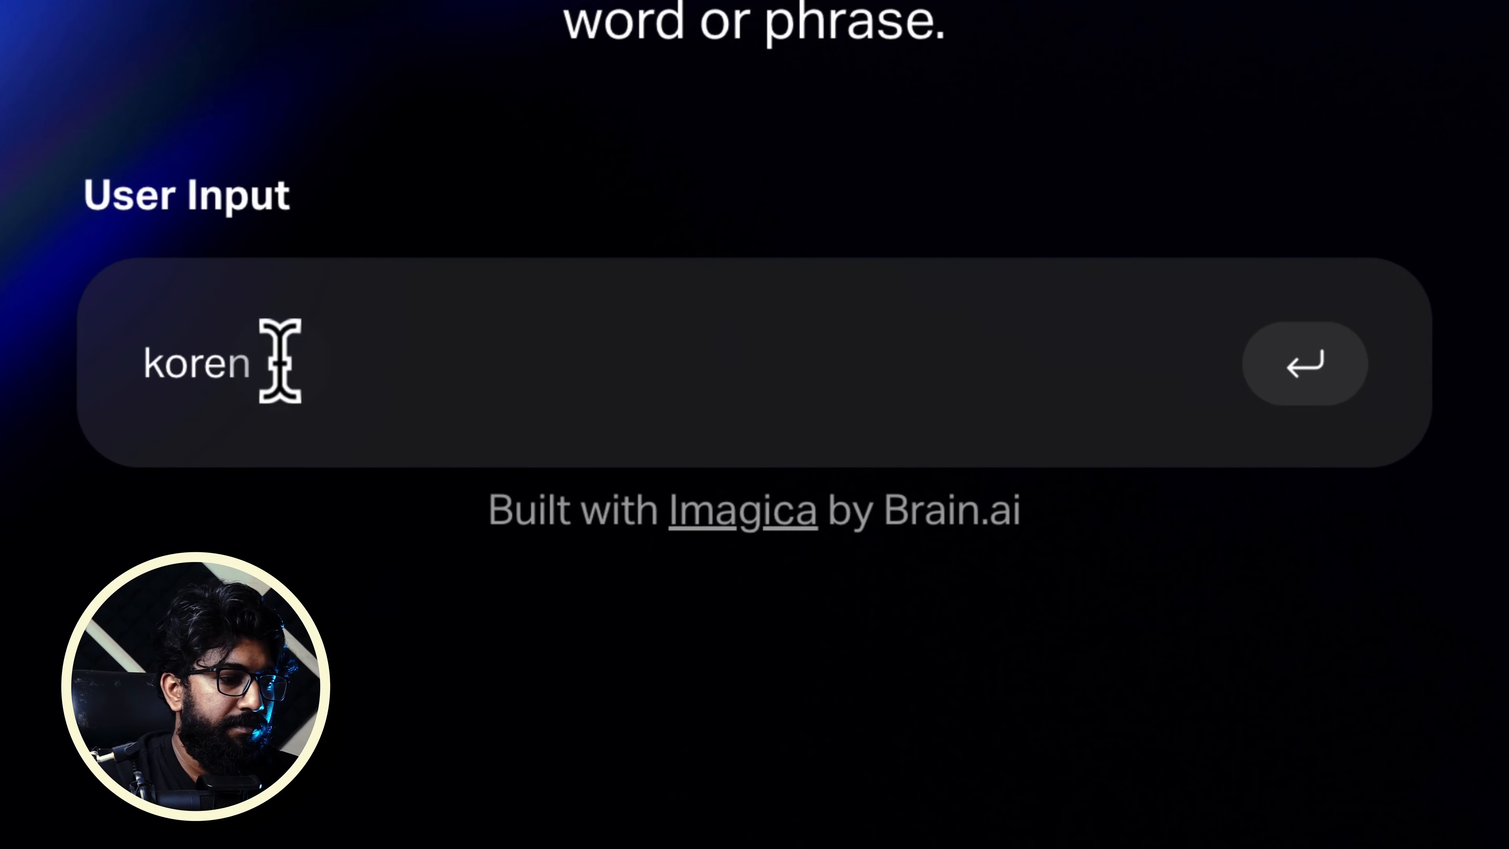
key("Return")
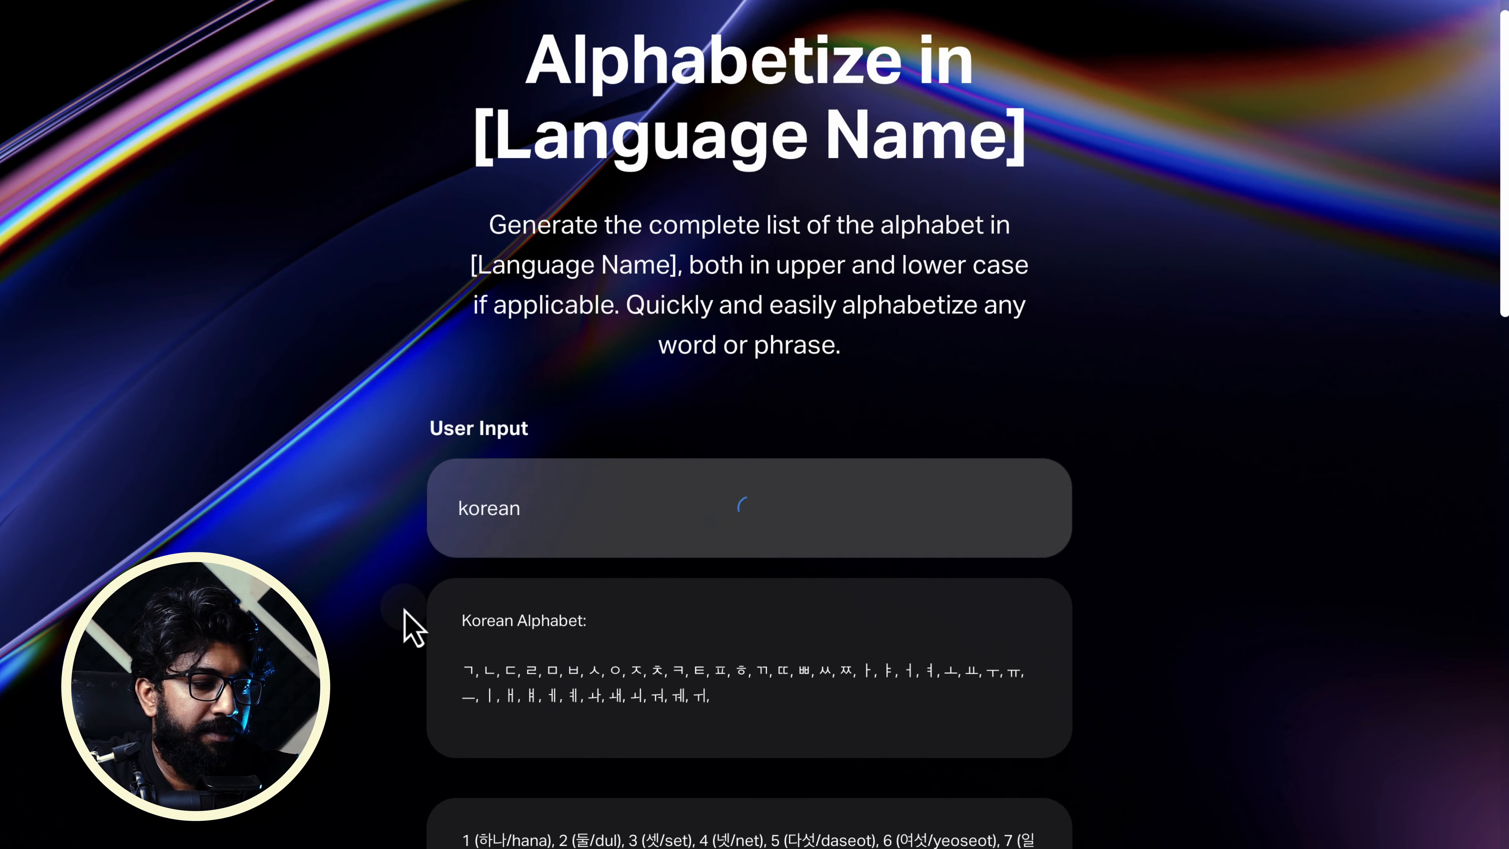
- Examine the Korean alphabet, numbers, videos and colour list in the published app's results
scroll(407, 618, "down", 4)
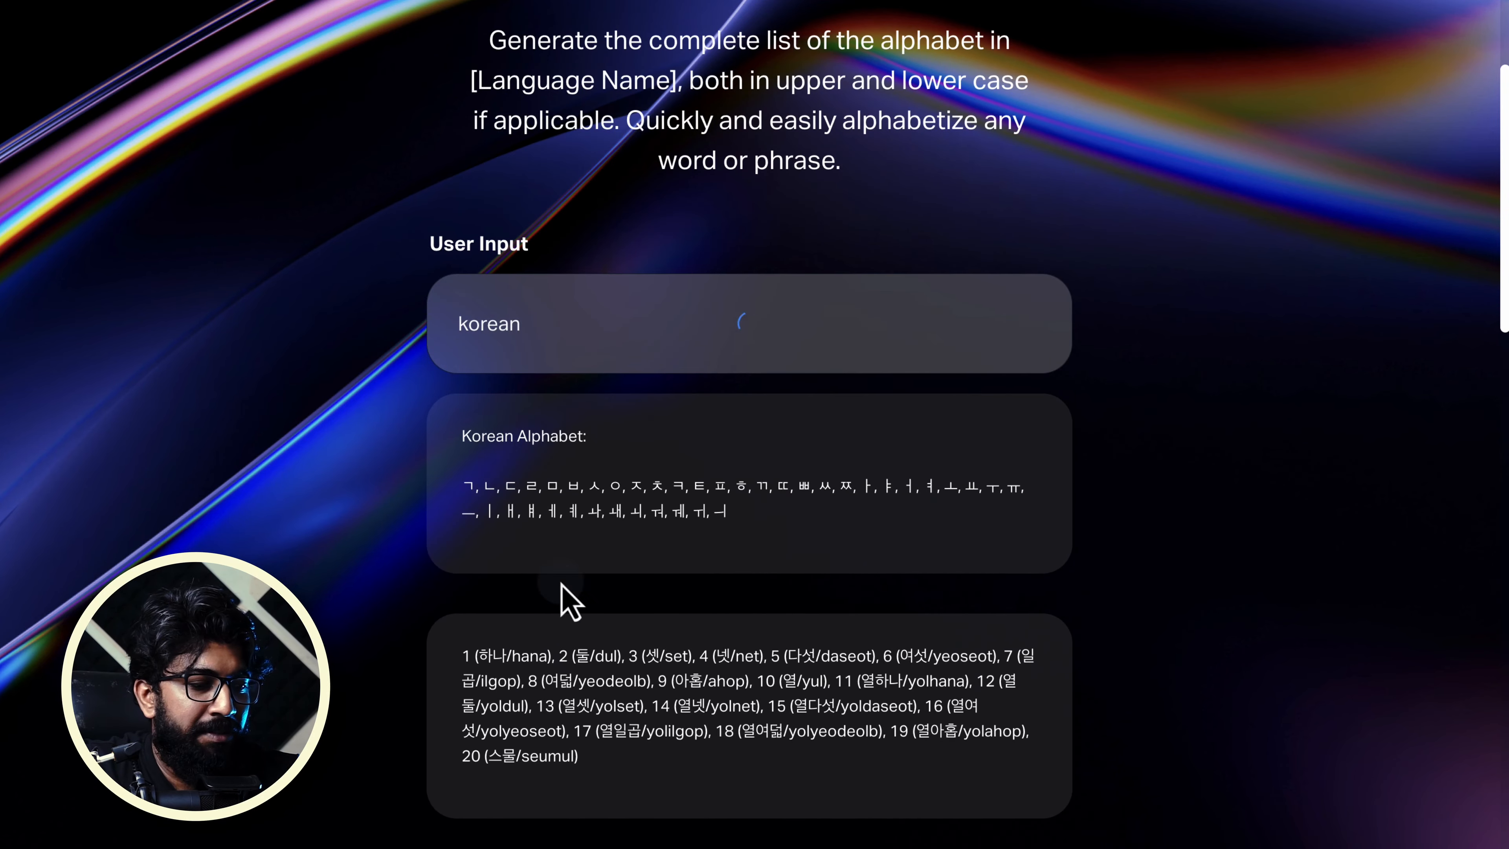
scroll(364, 673, "down", 8)
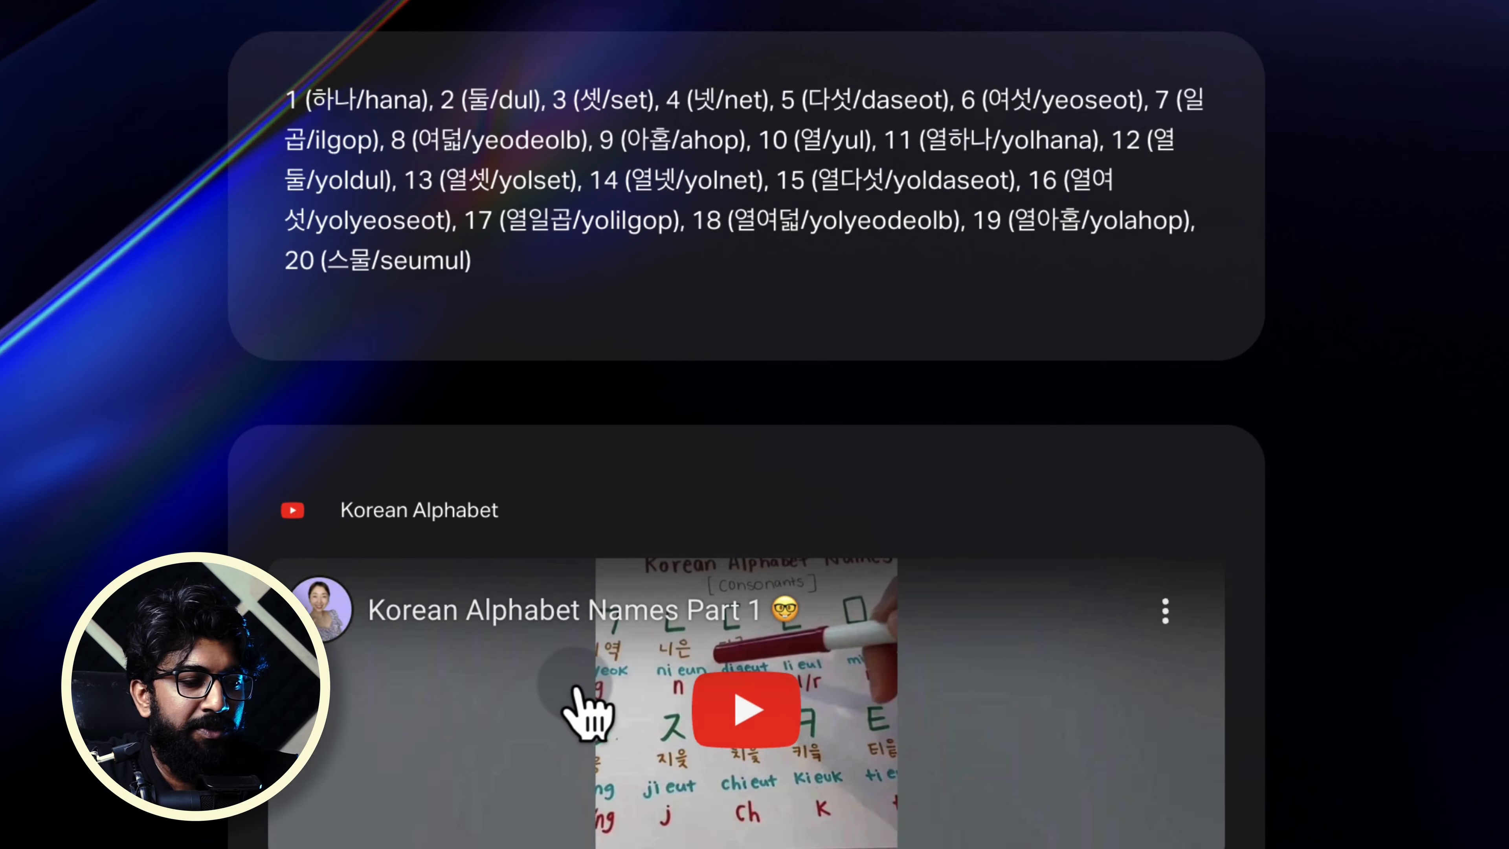
scroll(421, 708, "down", 7)
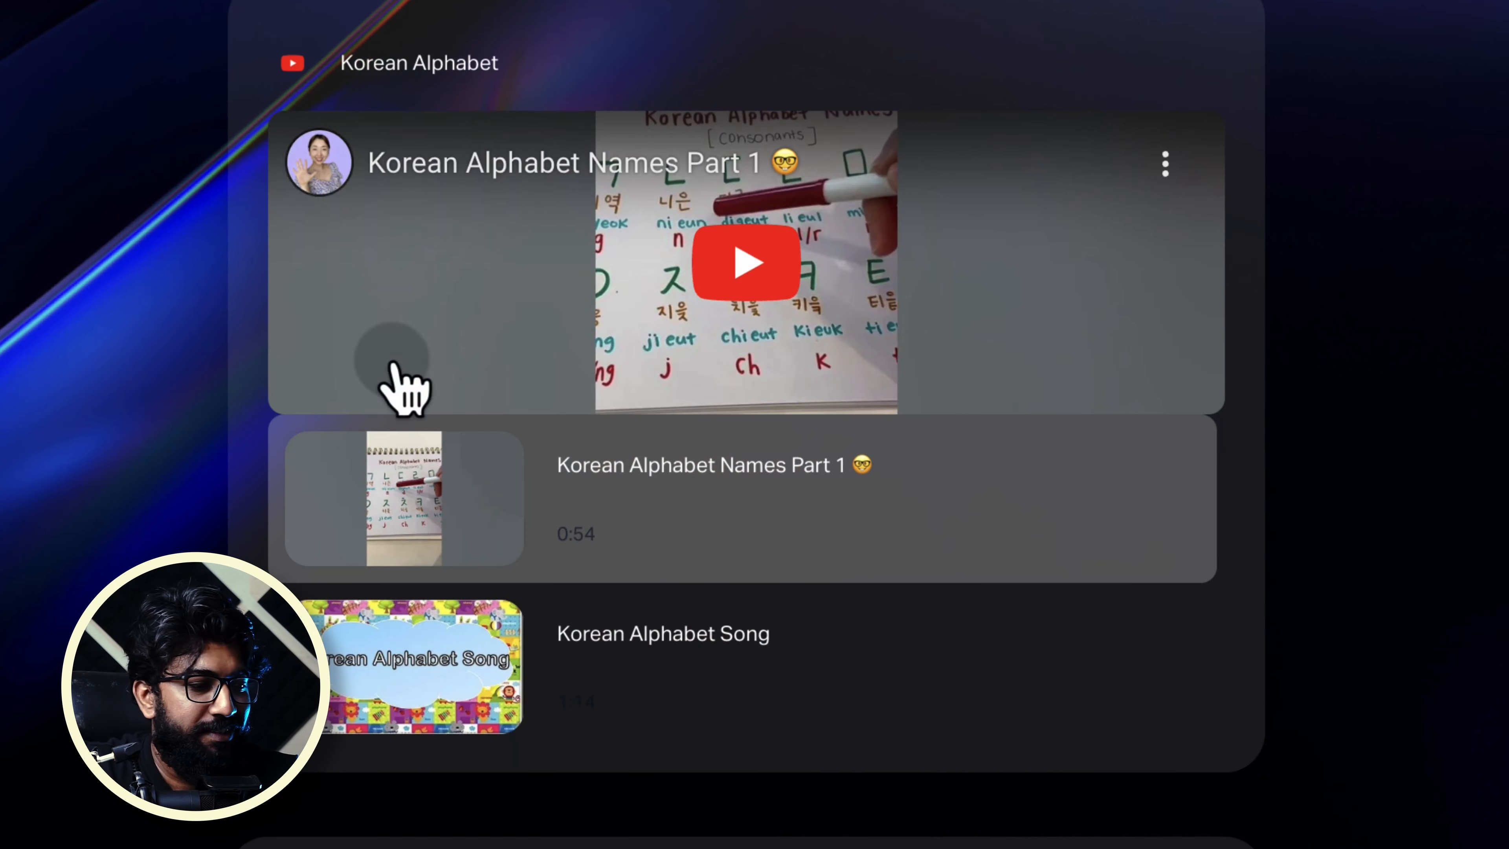
scroll(499, 799, "down", 8)
scroll(597, 718, "up", 2)
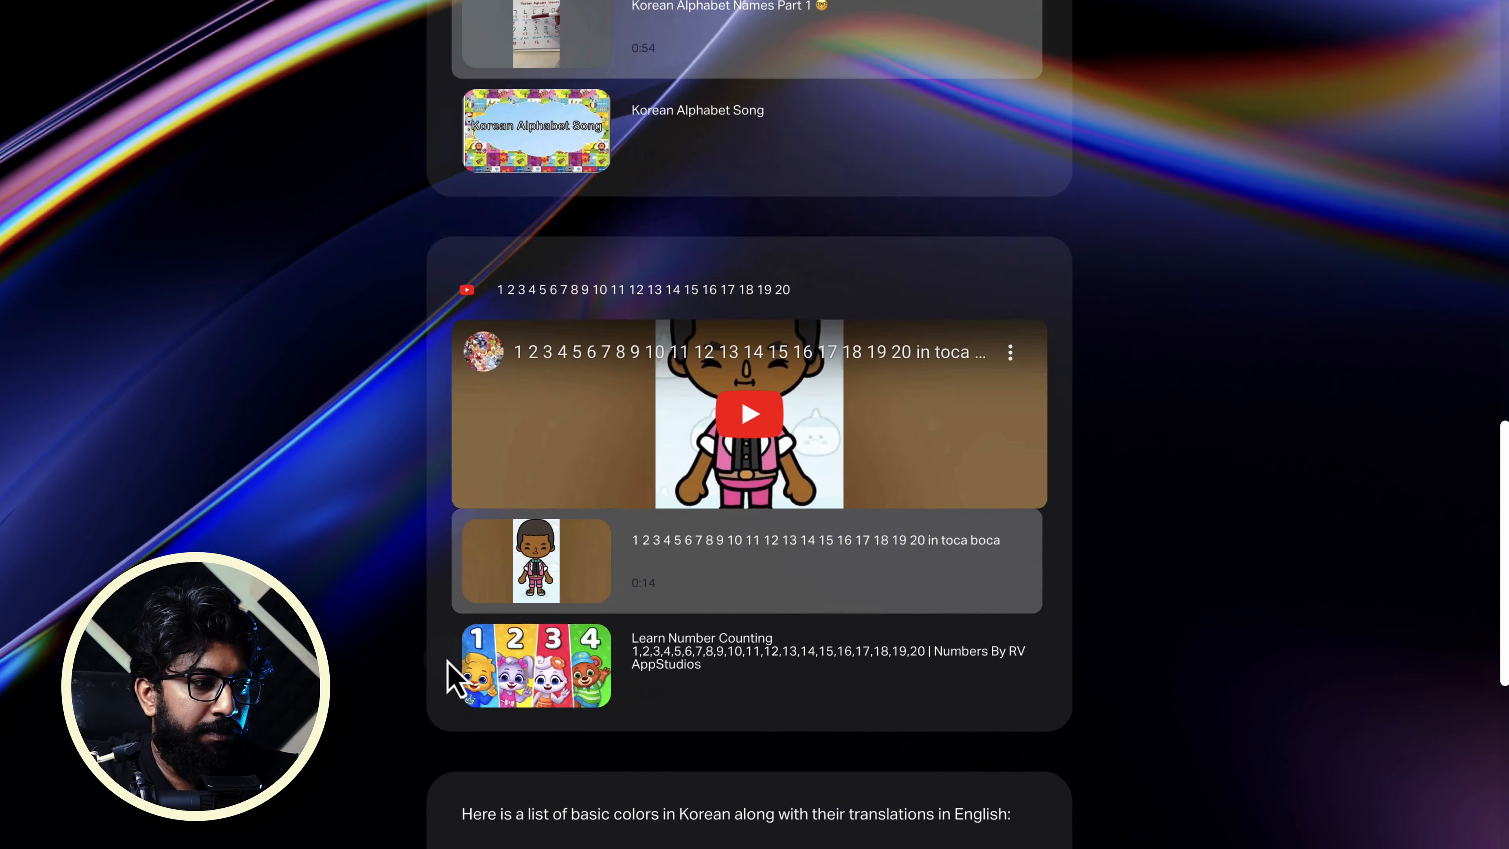
scroll(448, 661, "up", 15)
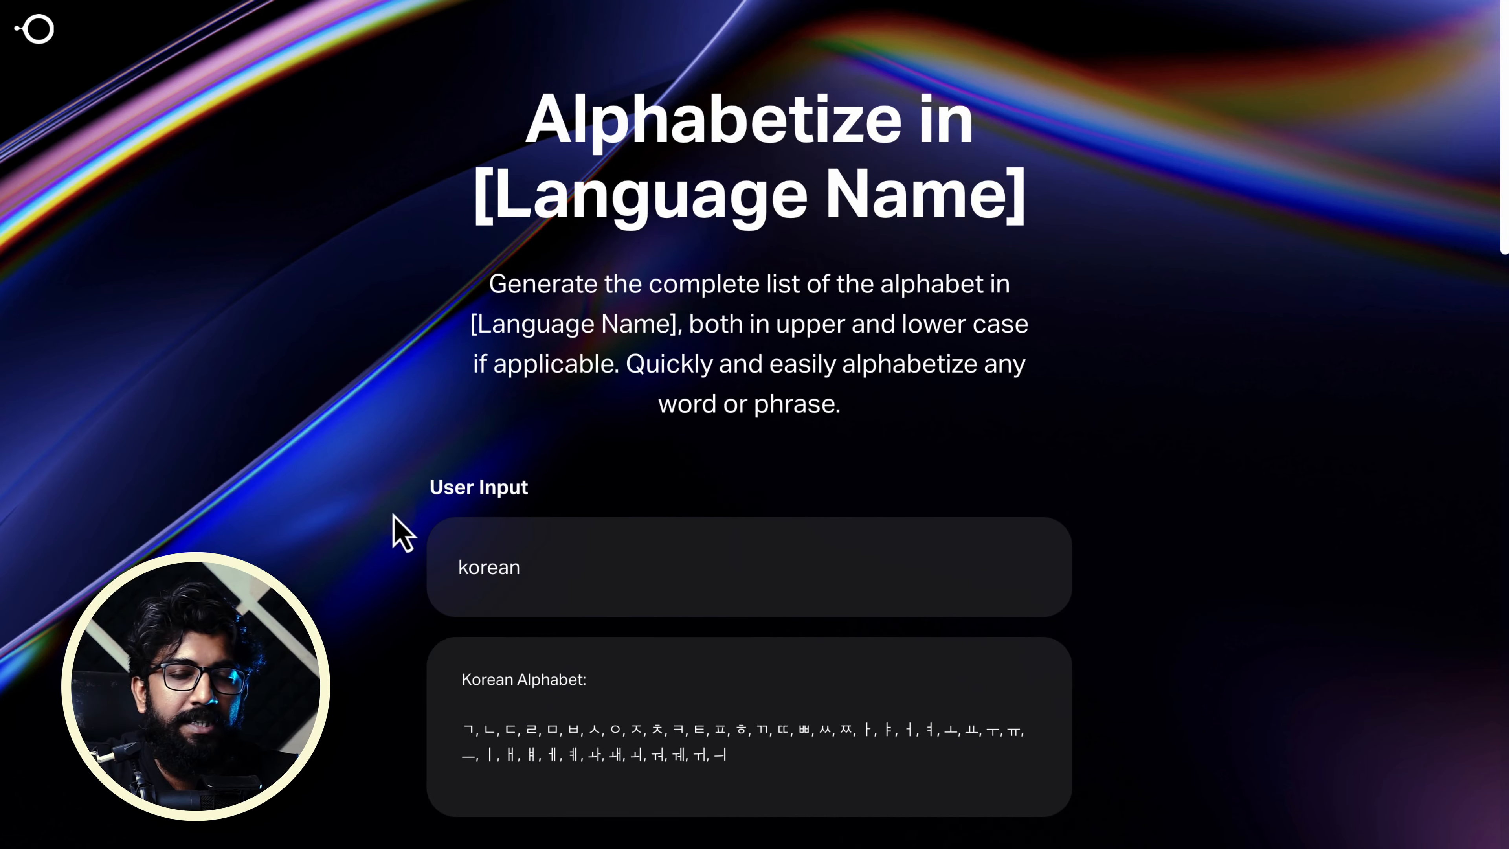